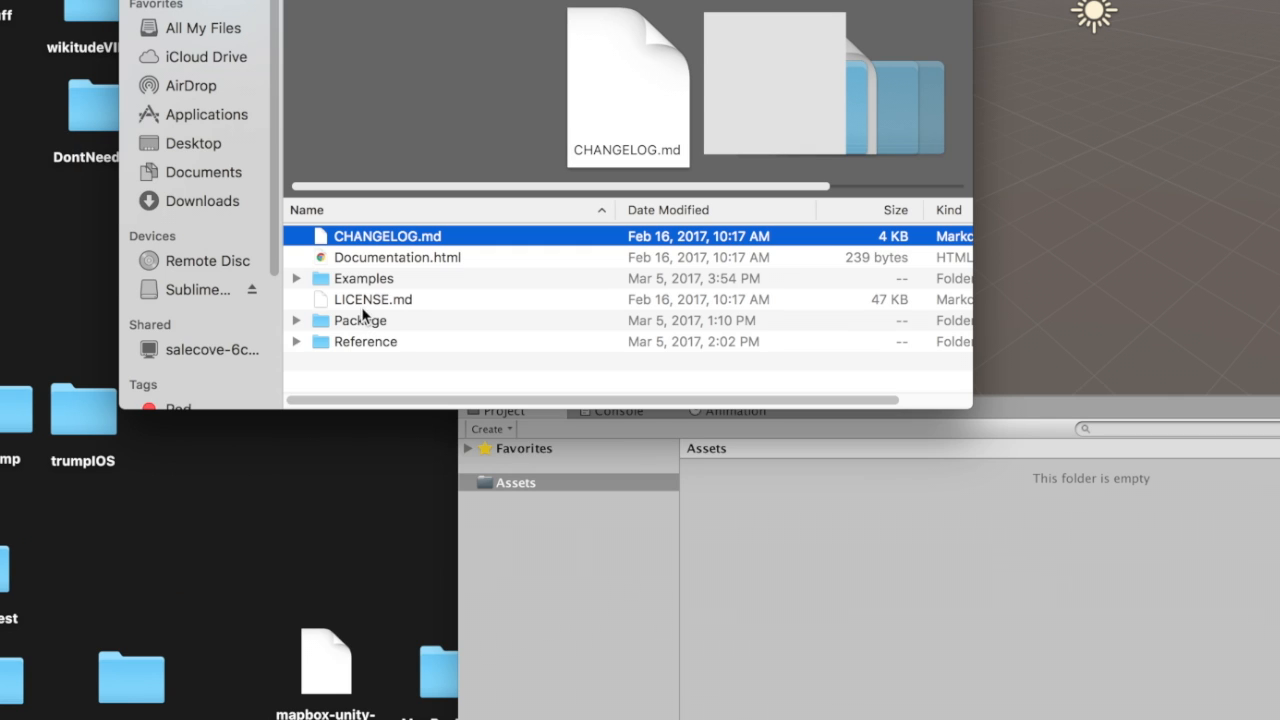
# Import the Wikitude Unity package from the SDK's Package folder into the project with all its assets.
pyautogui.click(296, 320)
pyautogui.moveTo(380, 341); pyautogui.dragTo(907, 572)
pyautogui.moveTo(907, 572); pyautogui.dragTo(907, 572)
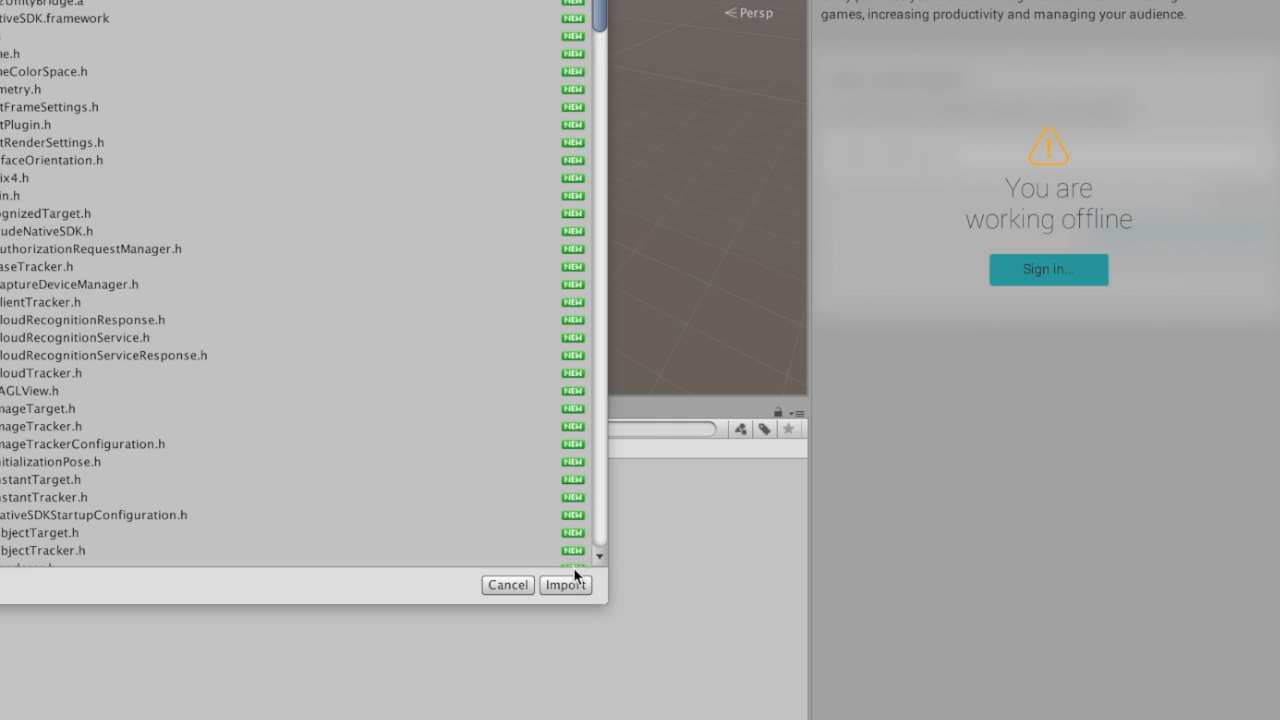
pyautogui.click(573, 580)
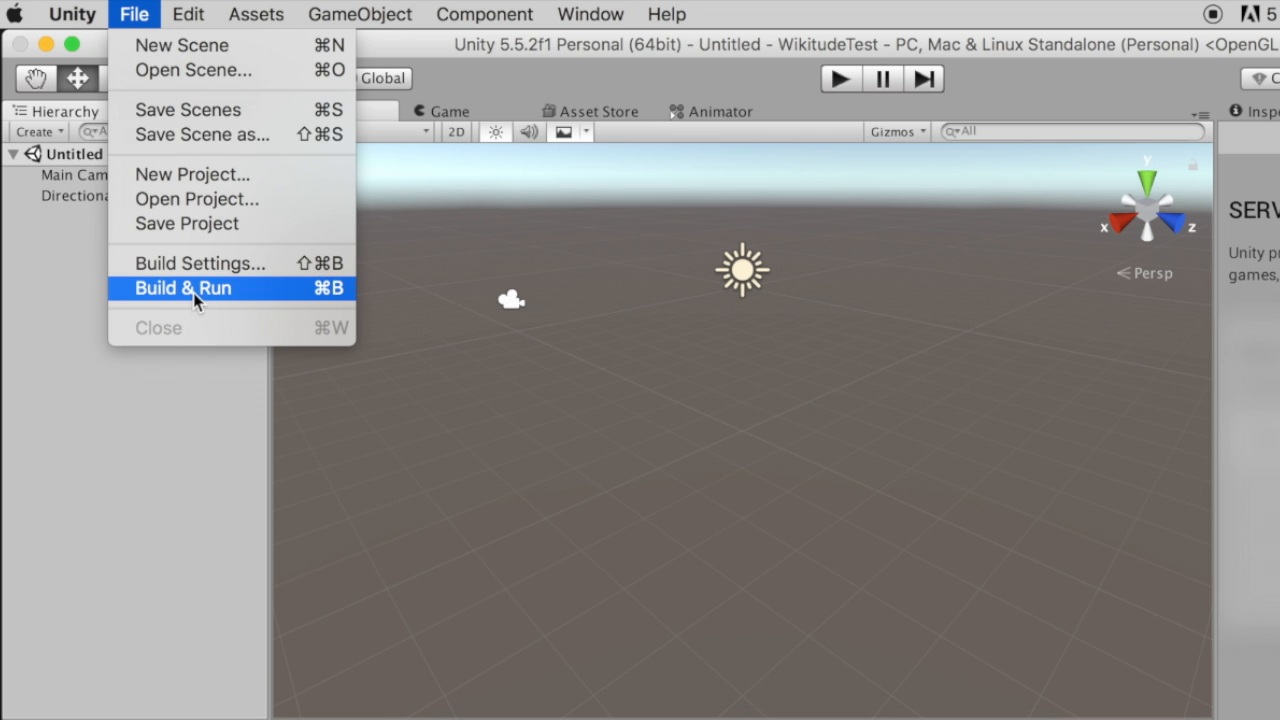
# Switch the project's build platform to iOS and close the build settings.
pyautogui.click(206, 262)
pyautogui.click(665, 611)
pyautogui.click(405, 551)
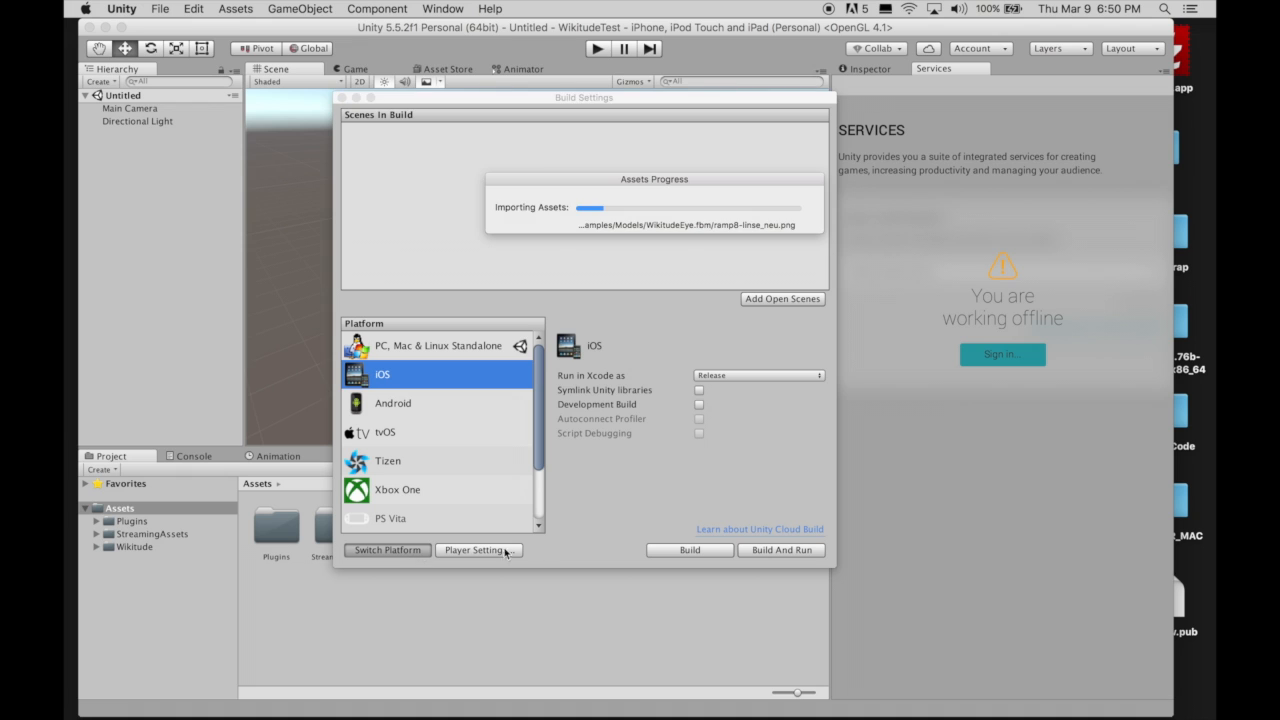
pyautogui.click(341, 98)
# Duplicate the Client Recognition - Instant Tracking scene in the Wikitude/Samples/Scenes folder.
pyautogui.click(230, 547)
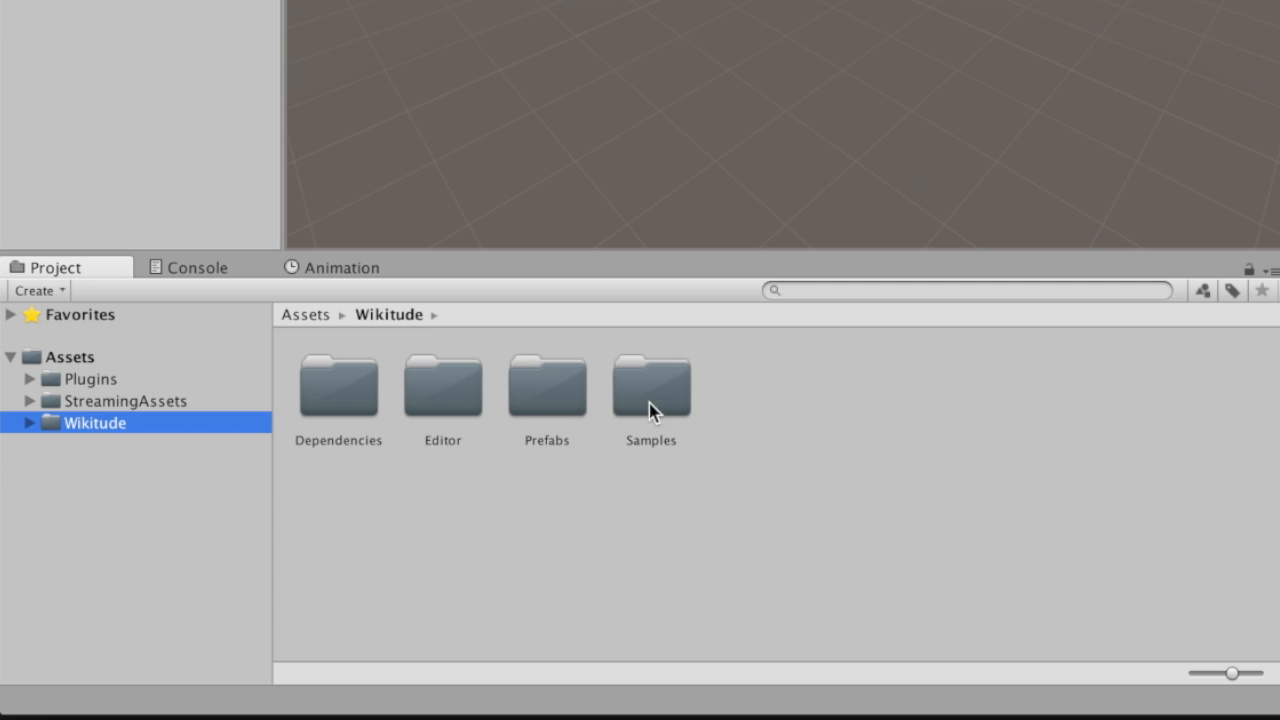
pyautogui.doubleClick(455, 536)
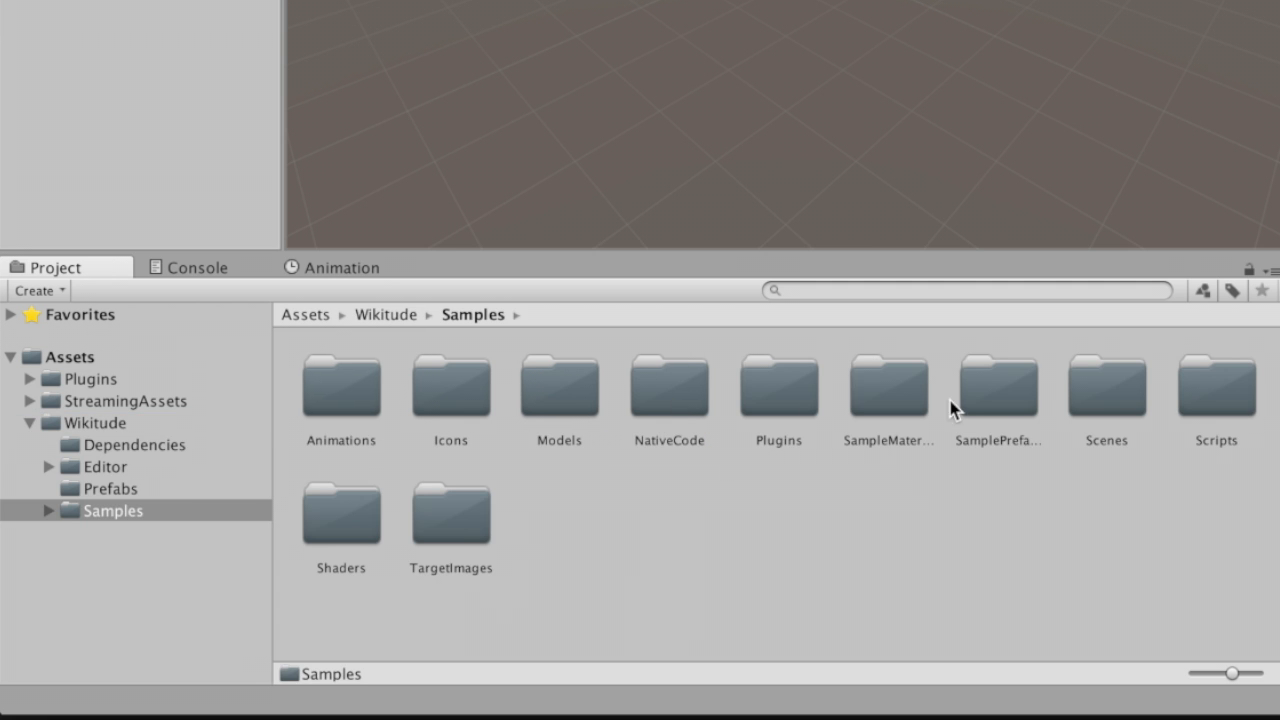
pyautogui.doubleClick(1085, 386)
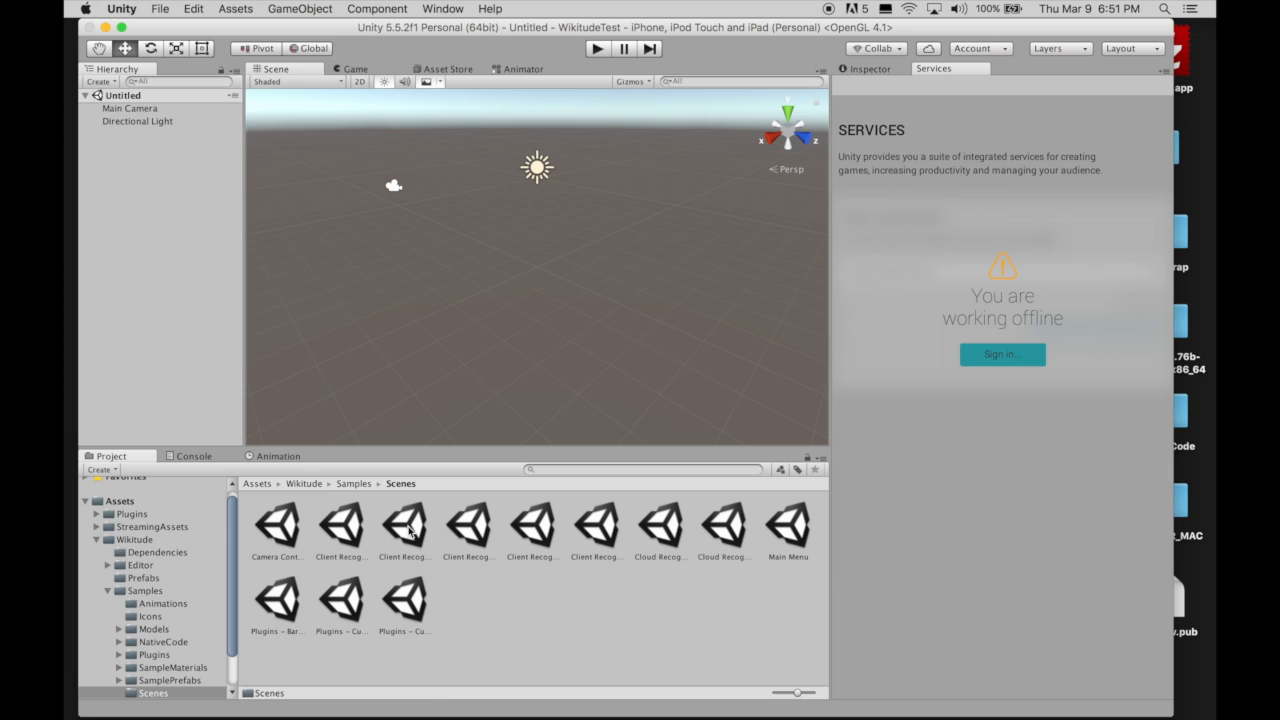
pyautogui.click(193, 8)
pyautogui.click(257, 123)
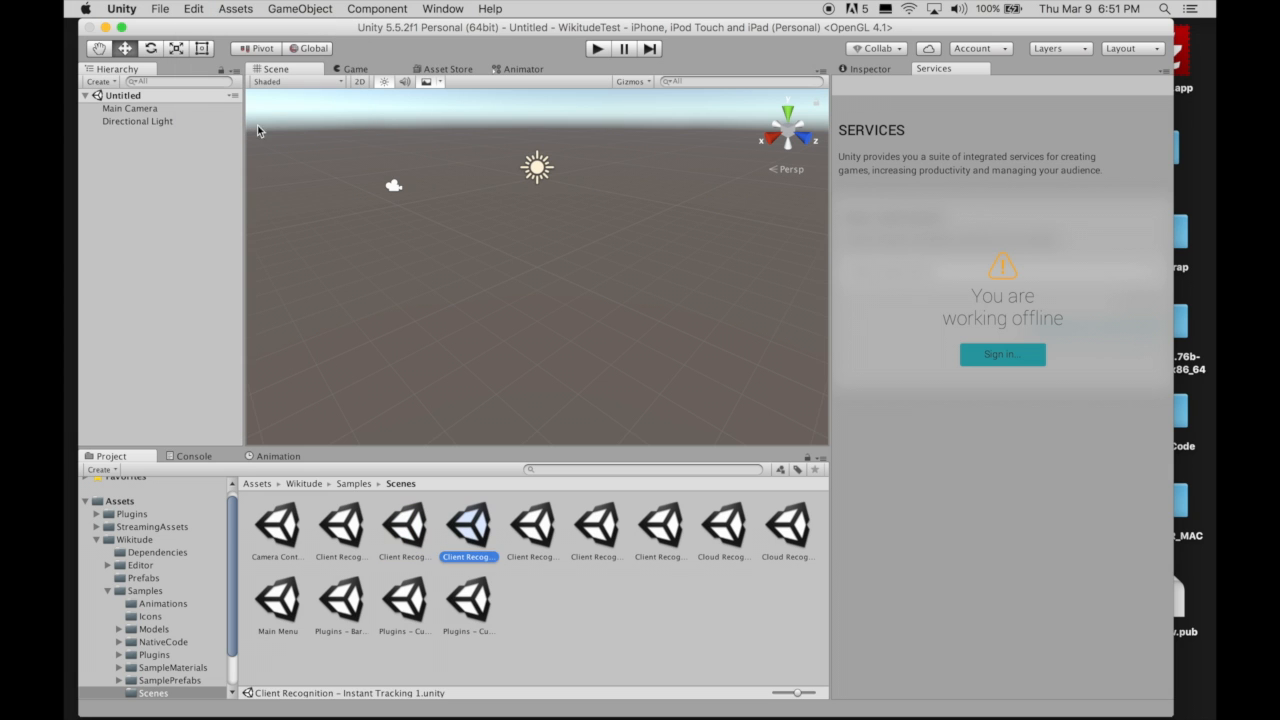
# Rename the duplicated scene to main and move it into the top-level Assets folder.
pyautogui.click(482, 557)
pyautogui.write('main')
pyautogui.press('Return')
pyautogui.moveTo(789, 523); pyautogui.dragTo(127, 498)
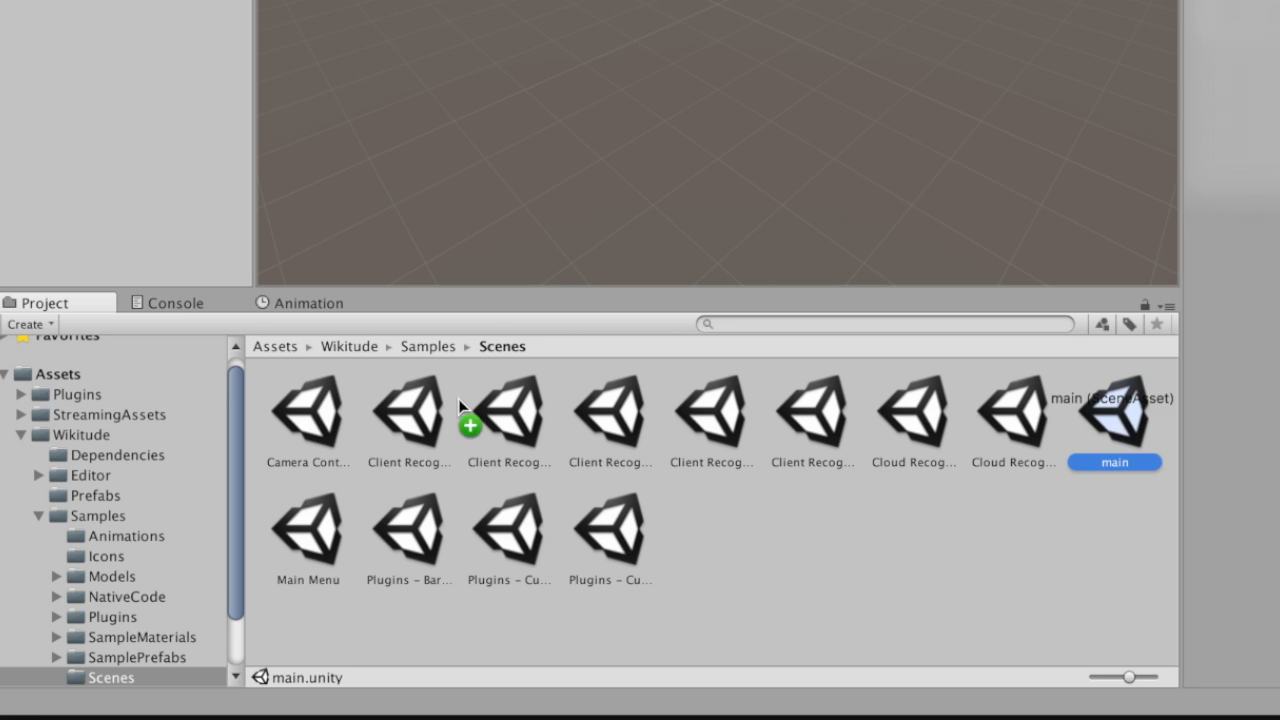
pyautogui.moveTo(71, 374); pyautogui.dragTo(71, 374)
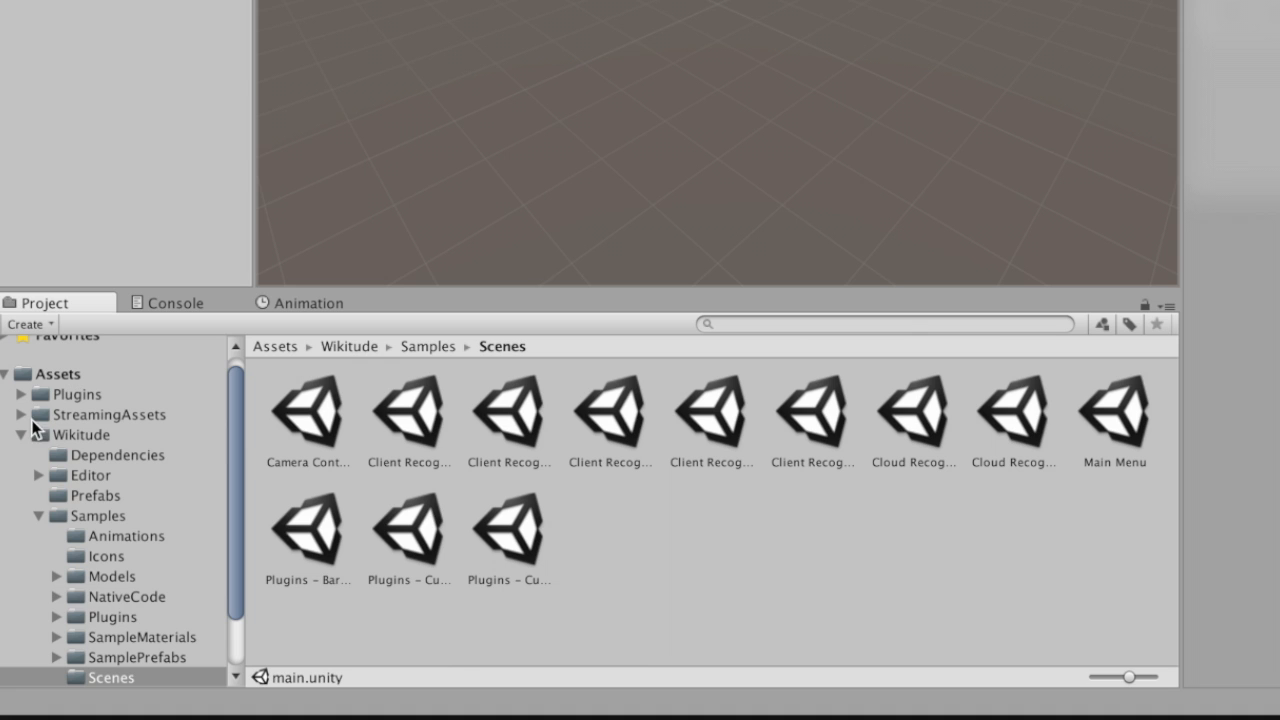
# Collapse the Wikitude folder and open the main scene from the Assets folder.
pyautogui.click(21, 434)
pyautogui.click(58, 385)
pyautogui.click(305, 403)
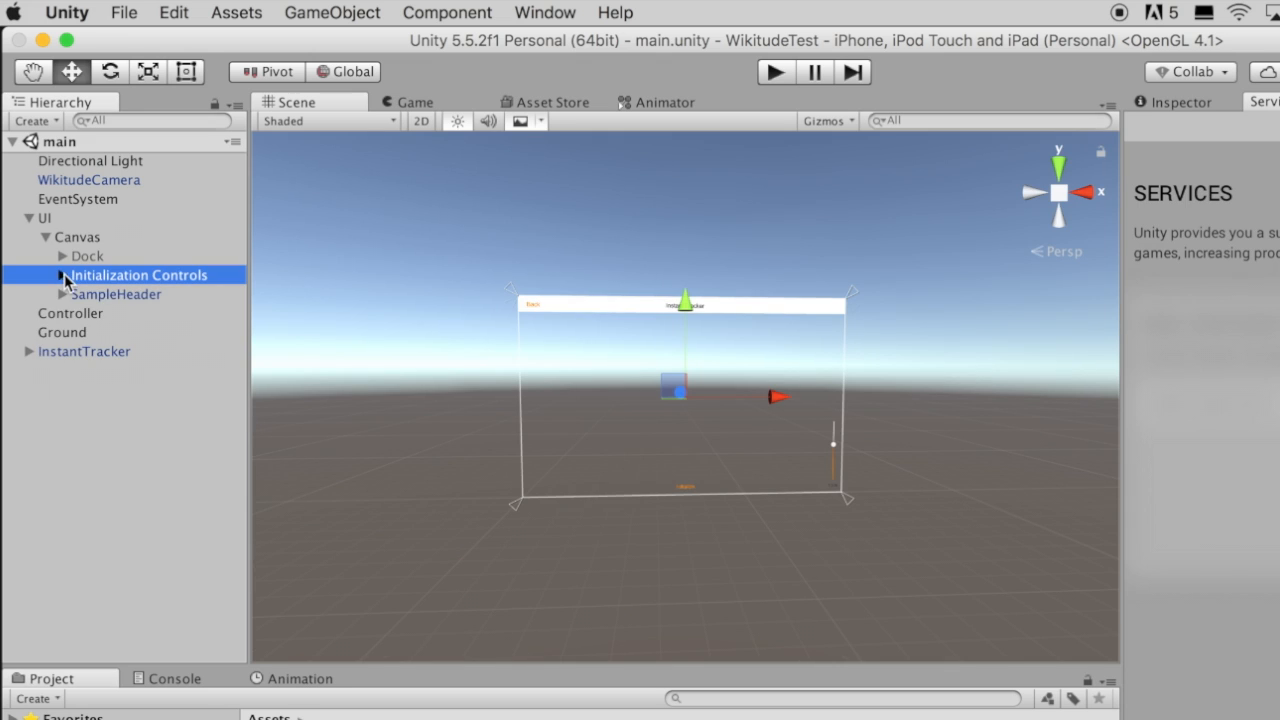
# Examine the Height Slider under Initialization Controls in the scene view.
pyautogui.click(62, 275)
pyautogui.doubleClick(121, 313)
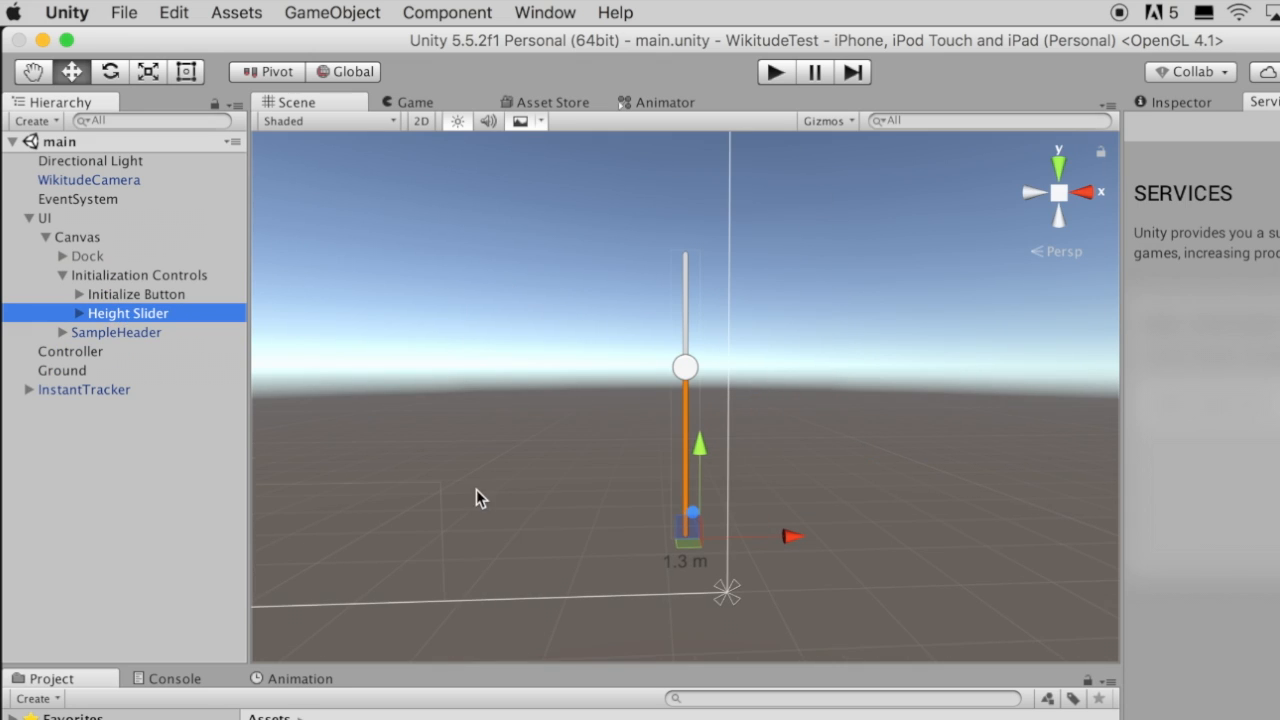
pyautogui.scroll(-5, 511, 524)
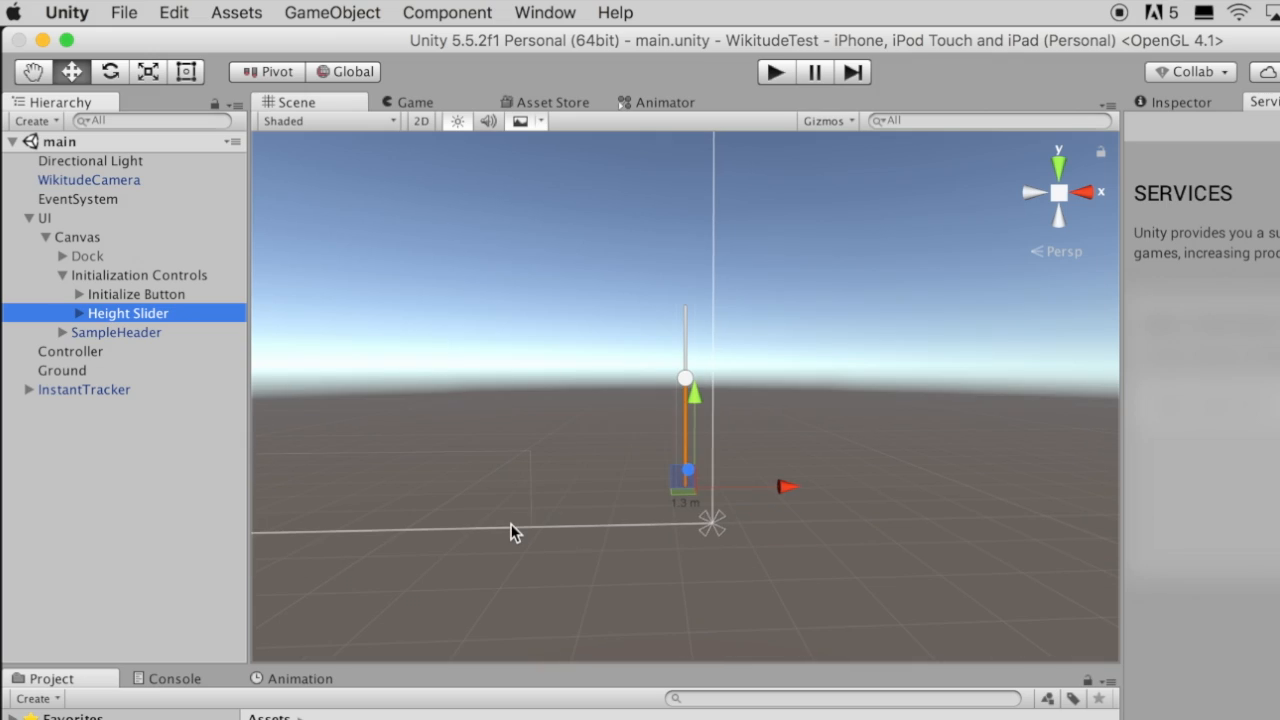
pyautogui.moveTo(508, 421); pyautogui.dragTo(771, 494, button='middle')
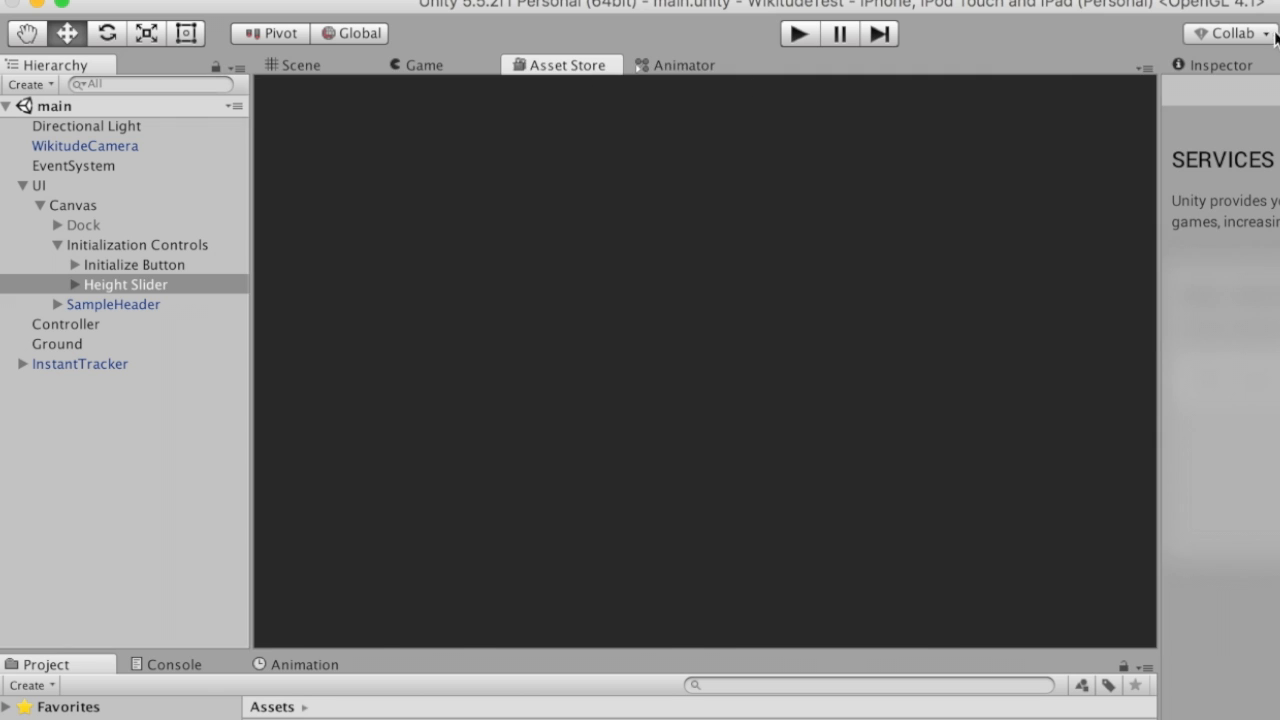
# Search the Asset Store for "allosaurus" and open the Allosaurus package's page.
pyautogui.click(423, 149)
pyautogui.write('allosaurus')
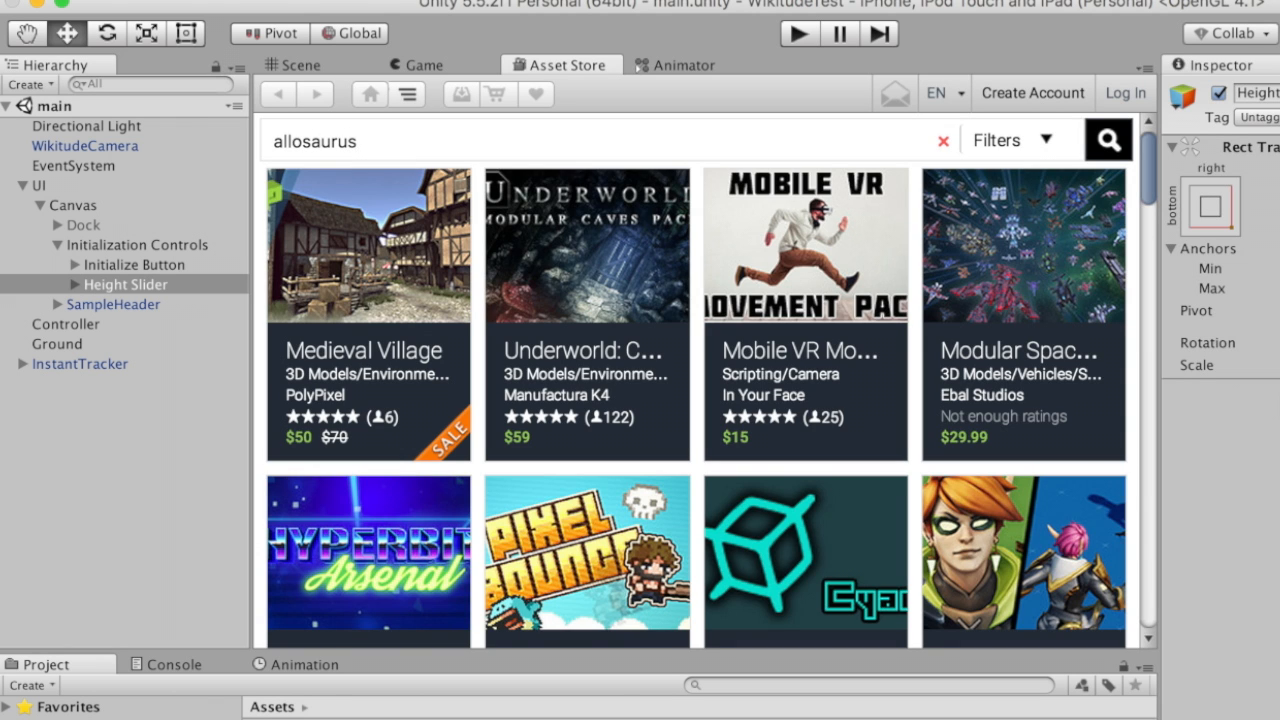
pyautogui.press('Return')
pyautogui.click(405, 410)
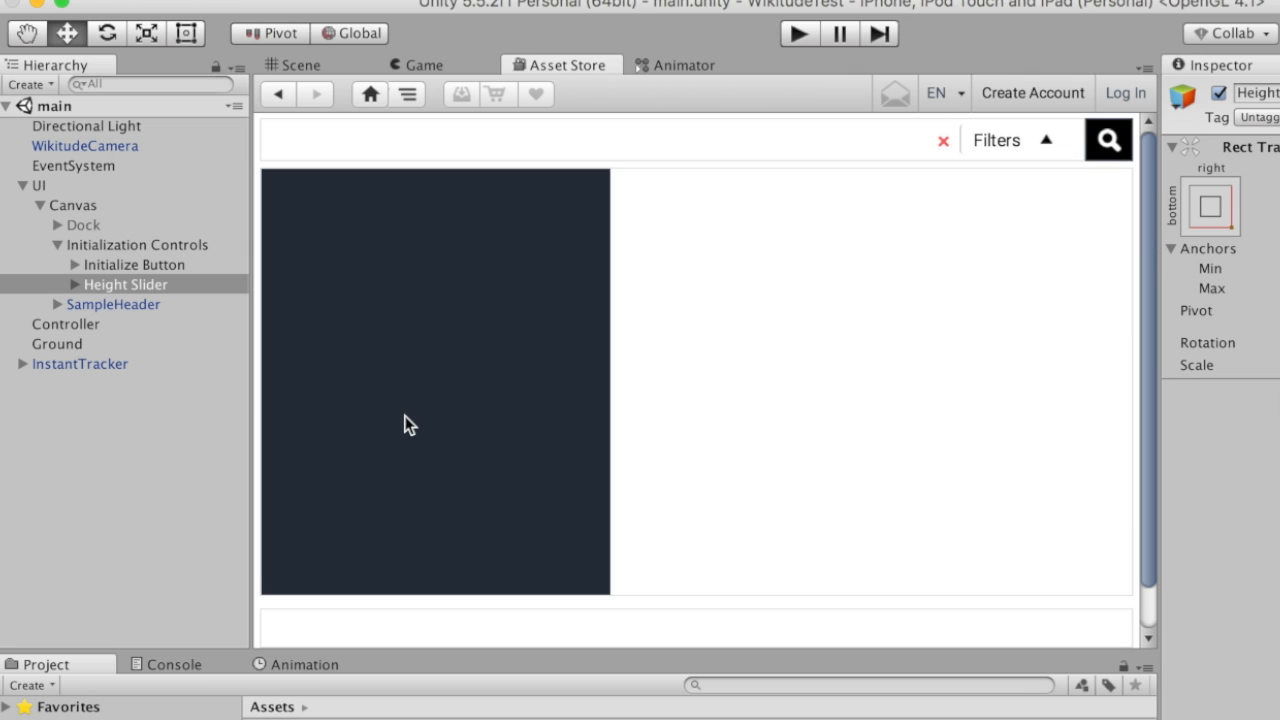
# Import the free Allosaurus package into the project and accept the automatic API update.
pyautogui.click(349, 386)
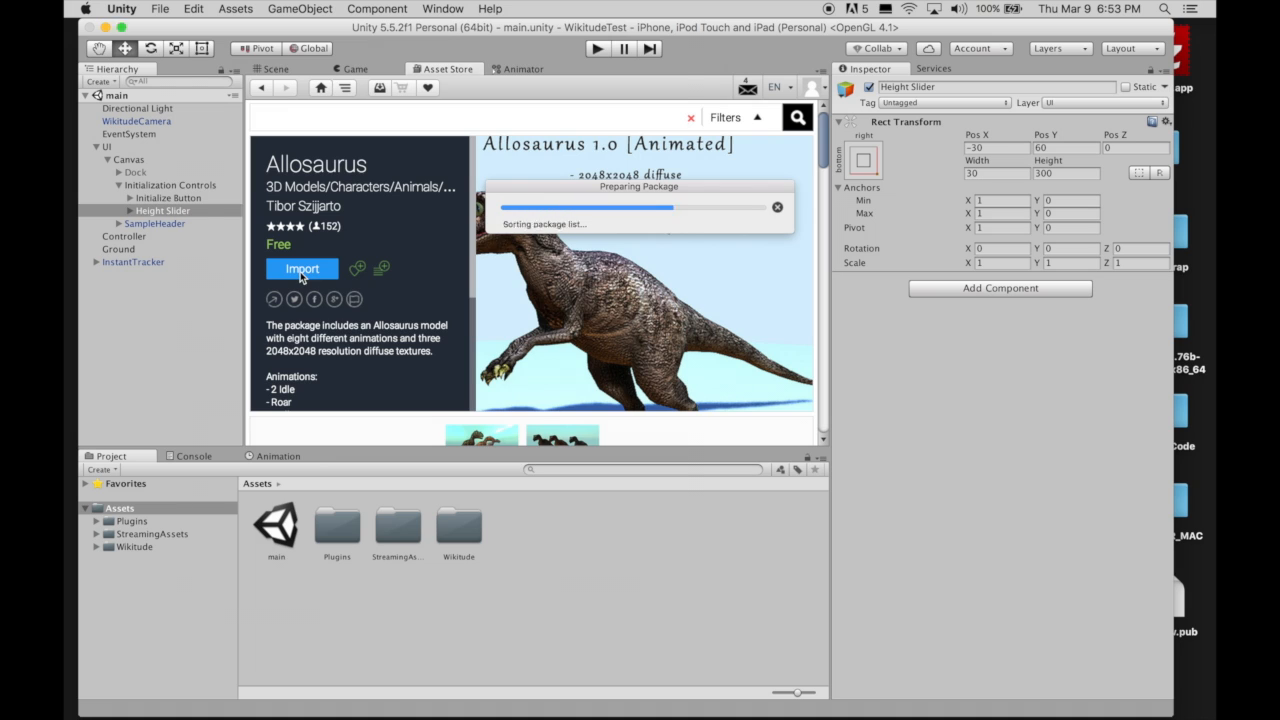
pyautogui.click(654, 582)
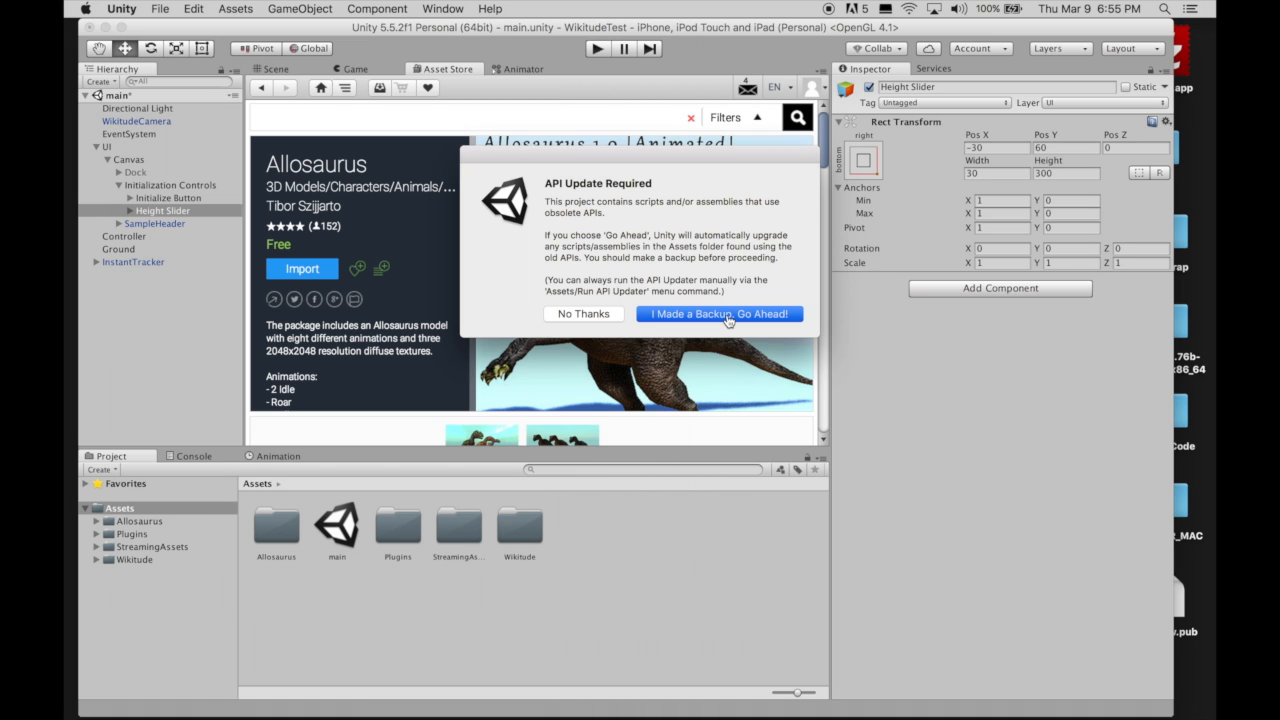
pyautogui.click(728, 315)
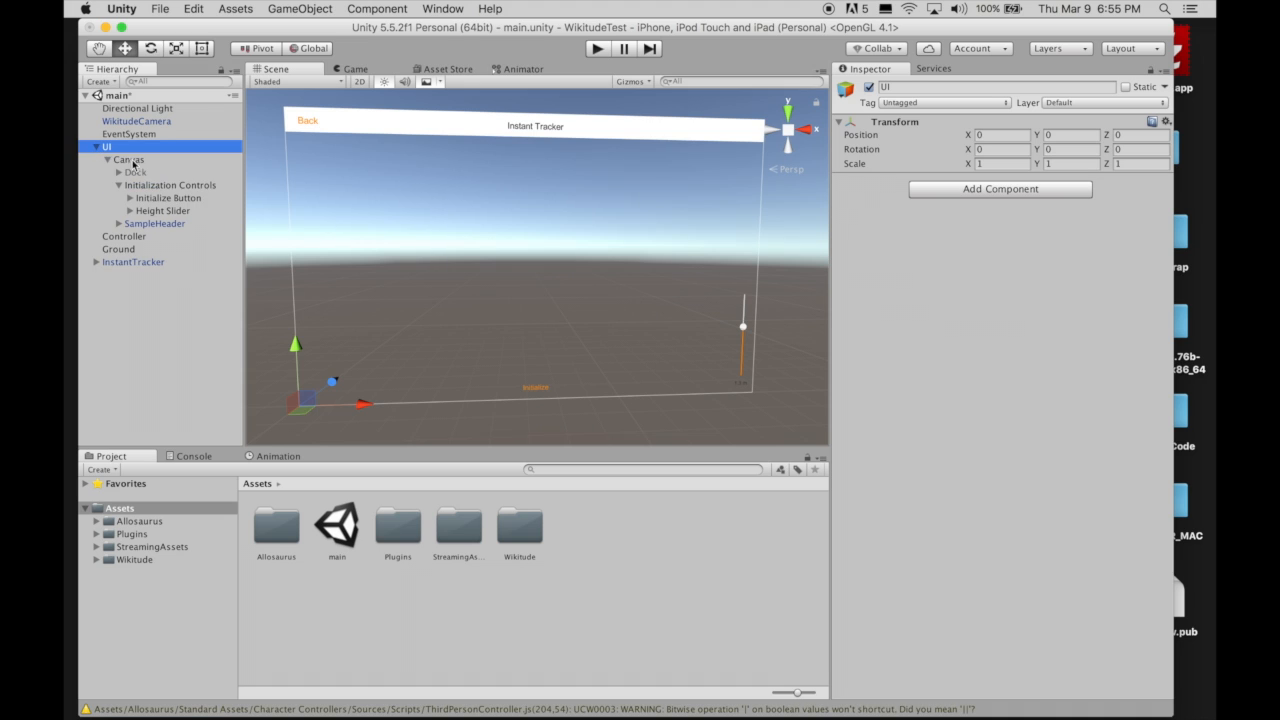
# Remove the Dock UI script component from the Dock object under Canvas.
pyautogui.click(131, 161)
pyautogui.click(135, 172)
pyautogui.click(119, 172)
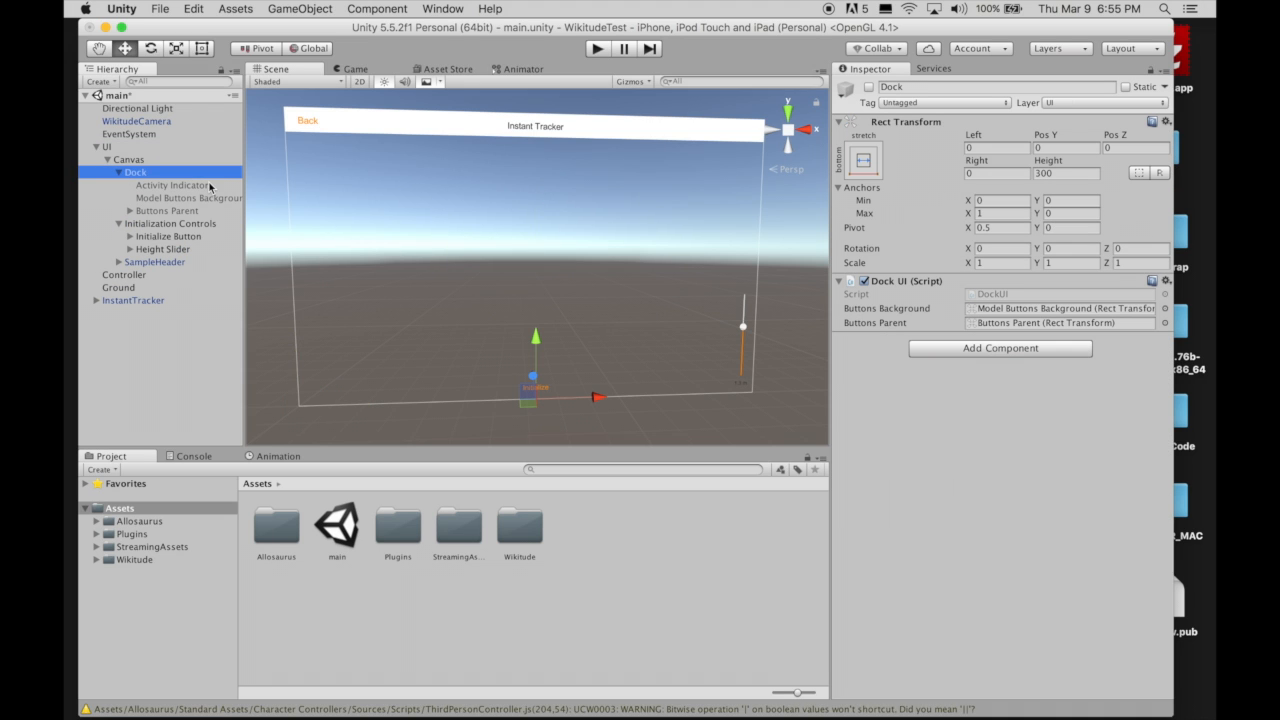
pyautogui.click(1166, 281)
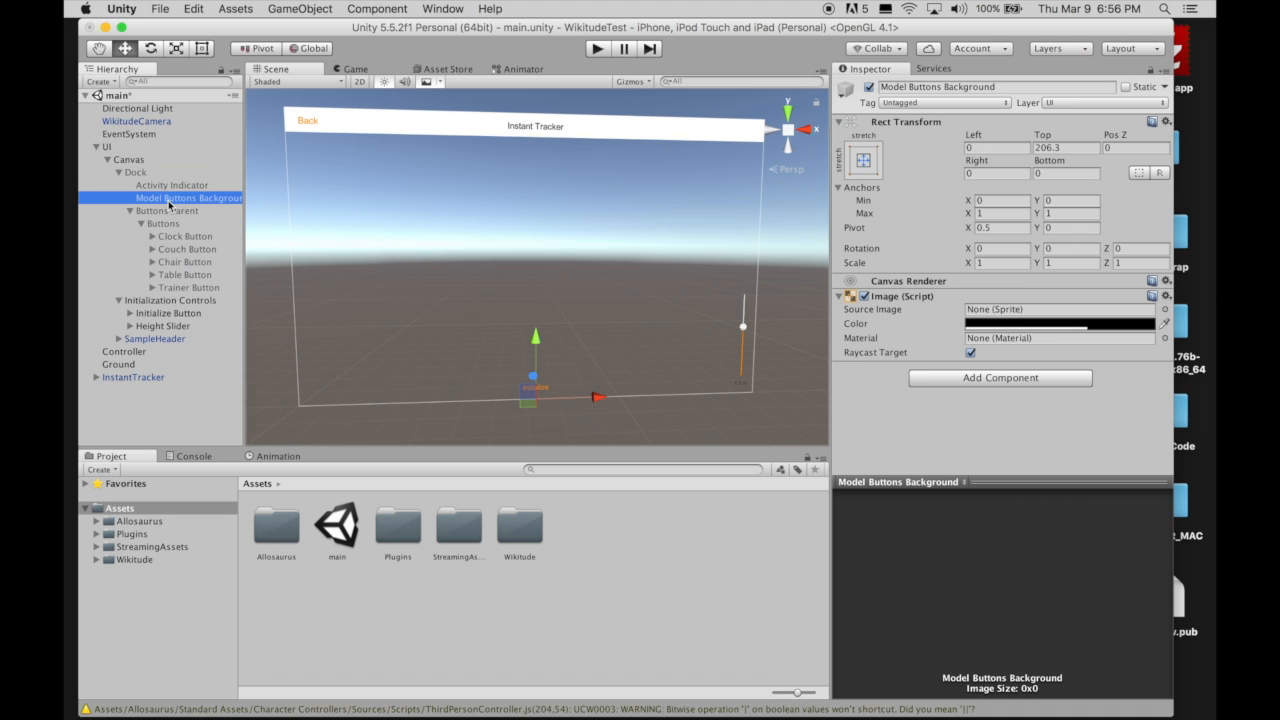
# Delete the Model Buttons Background and the Couch, Chair, Table and Trainer buttons from the Dock.
pyautogui.rightClick(170, 198)
pyautogui.click(201, 277)
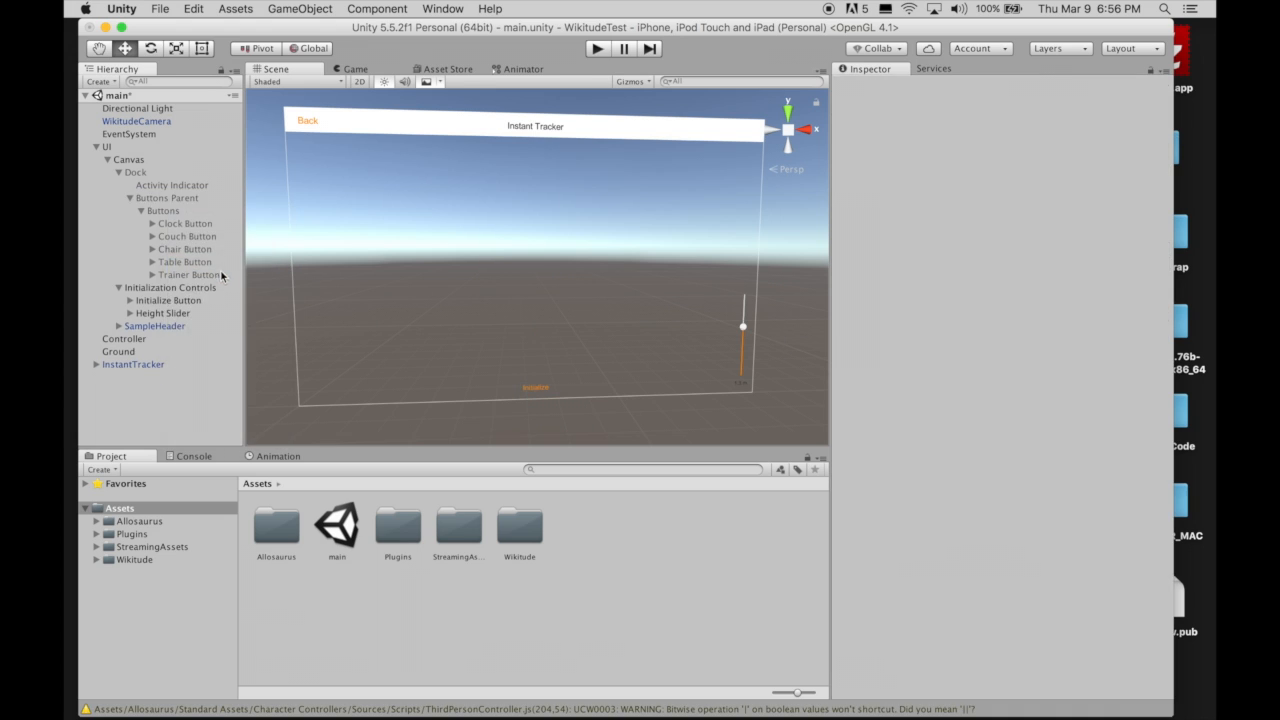
pyautogui.click(182, 237)
pyautogui.keyDown('shift'); pyautogui.click(150, 318); pyautogui.keyUp('shift')
pyautogui.rightClick(145, 305)
pyautogui.click(185, 420)
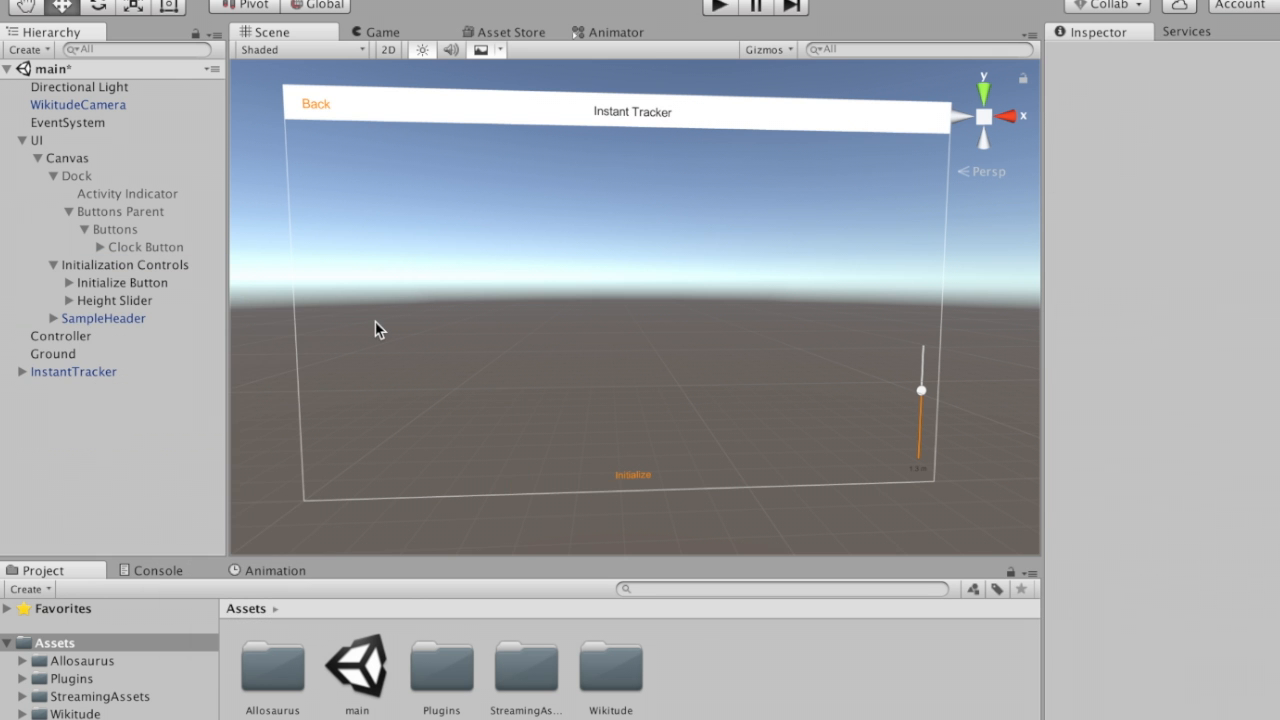
# Rename the Clock Button to DinoButton and activate its parent Dock object.
pyautogui.click(145, 247)
pyautogui.click(155, 247)
pyautogui.write('DinoButton')
pyautogui.press('Return')
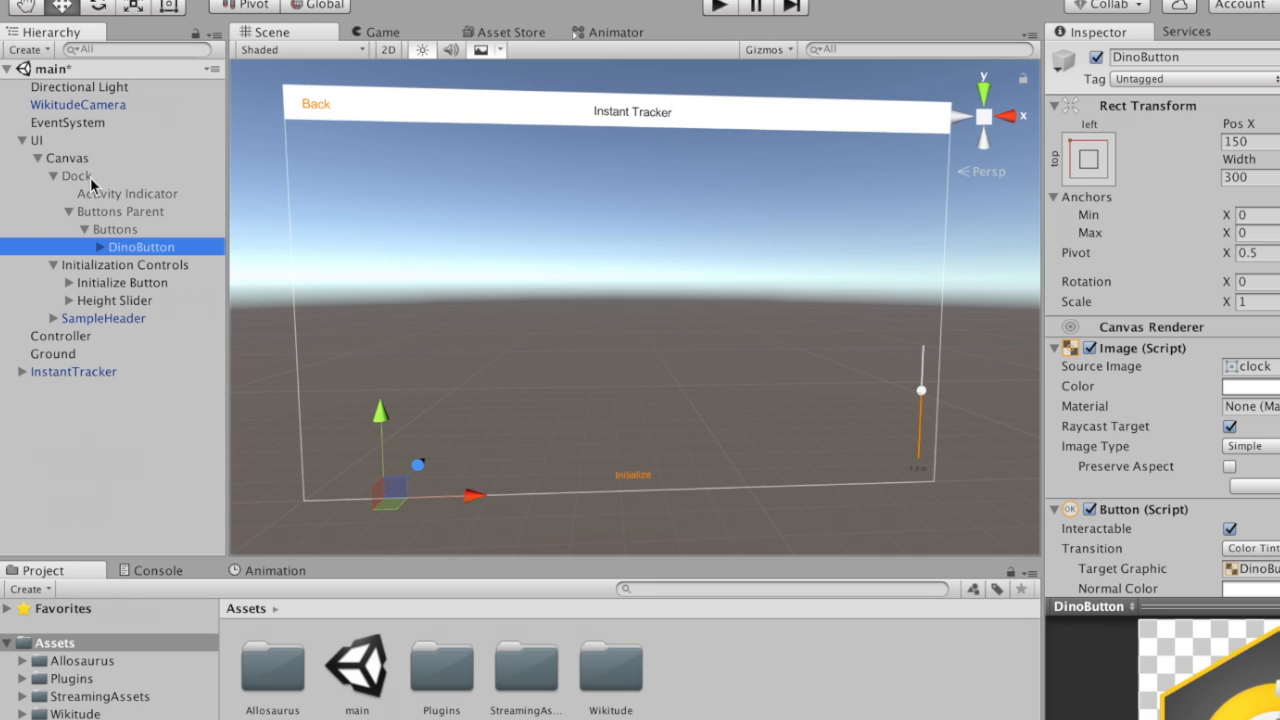
pyautogui.click(95, 176)
pyautogui.click(869, 87)
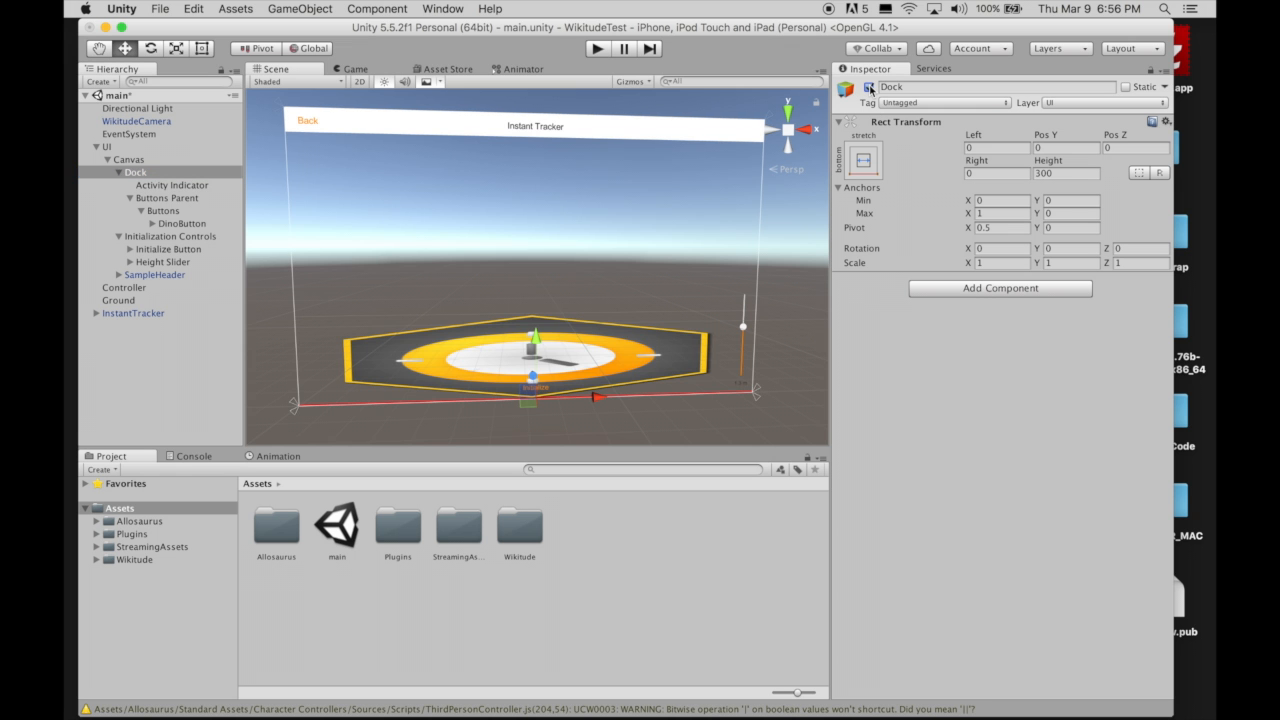
# Set the DinoButton's source image to the built-in Background sprite.
pyautogui.click(182, 224)
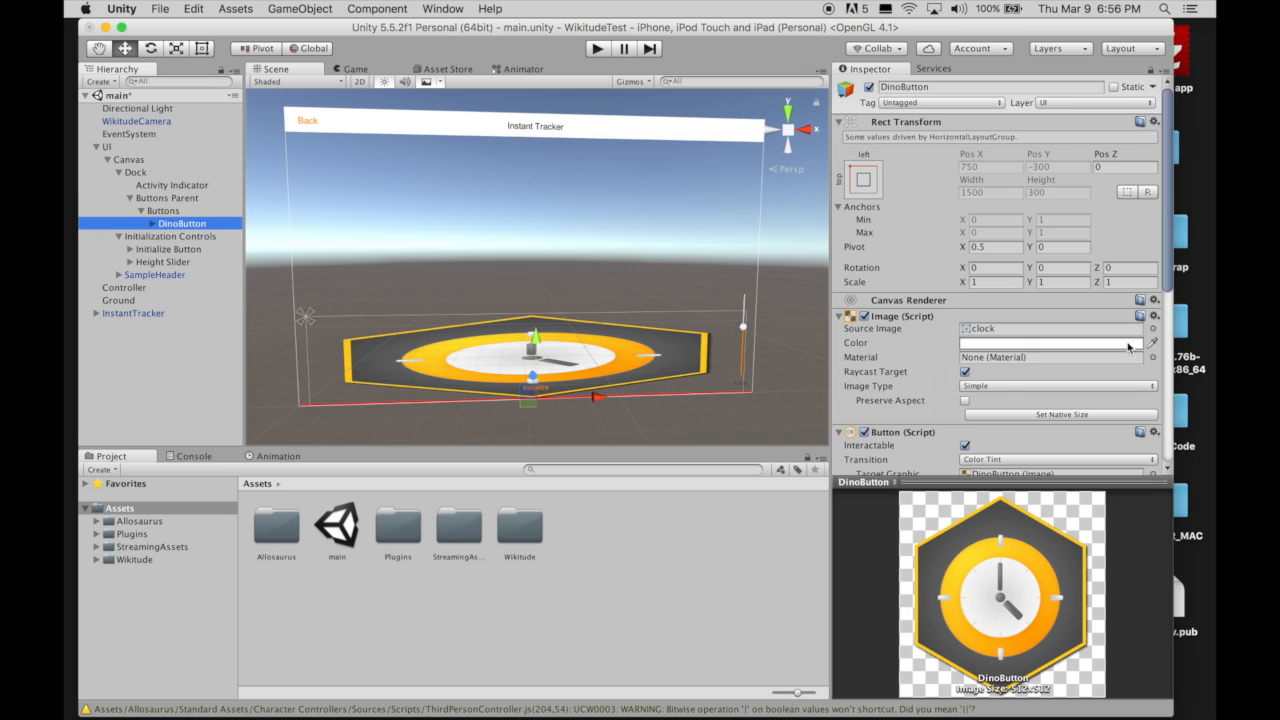
pyautogui.click(1153, 329)
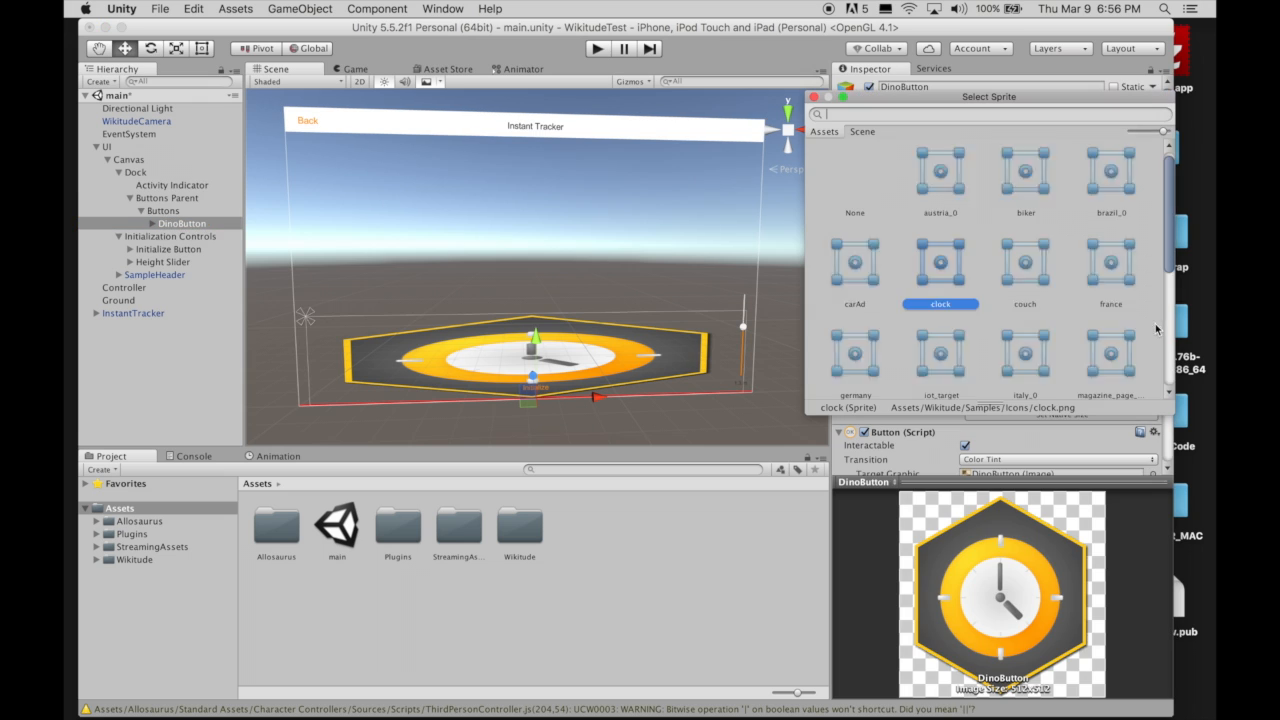
pyautogui.scroll(-5, 1016, 340)
pyautogui.click(940, 258)
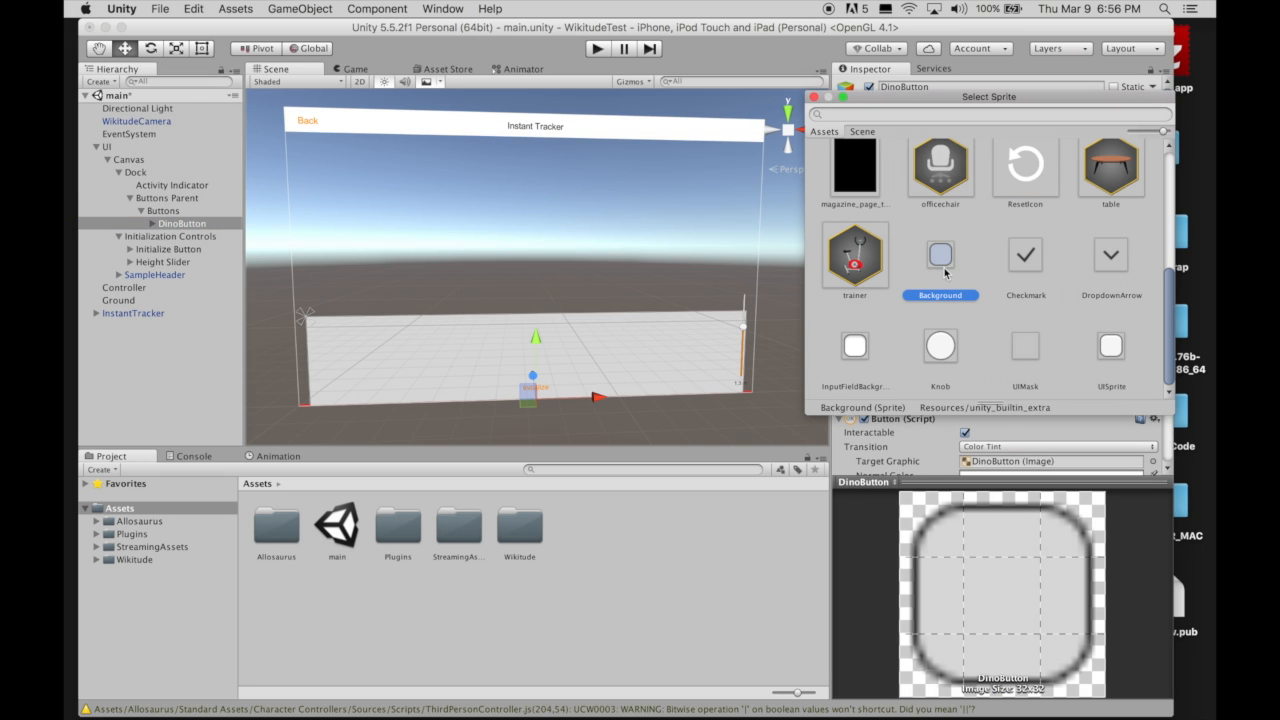
pyautogui.click(814, 98)
# Scale the DinoButton to X 0.27 and Y 0.43 and set its image color to semi-transparent dark grey 1C1B1B7F.
pyautogui.moveTo(962, 289); pyautogui.dragTo(944, 286)
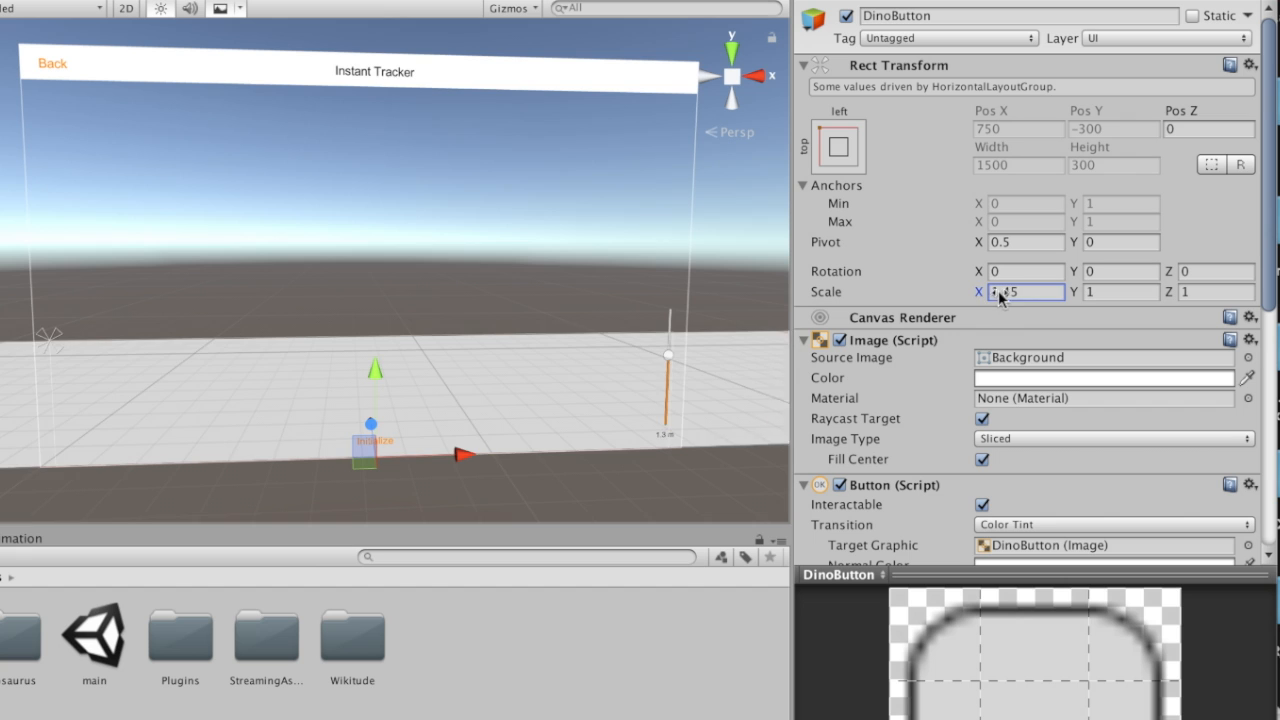
pyautogui.moveTo(1077, 293); pyautogui.dragTo(1044, 294)
pyautogui.click(1018, 379)
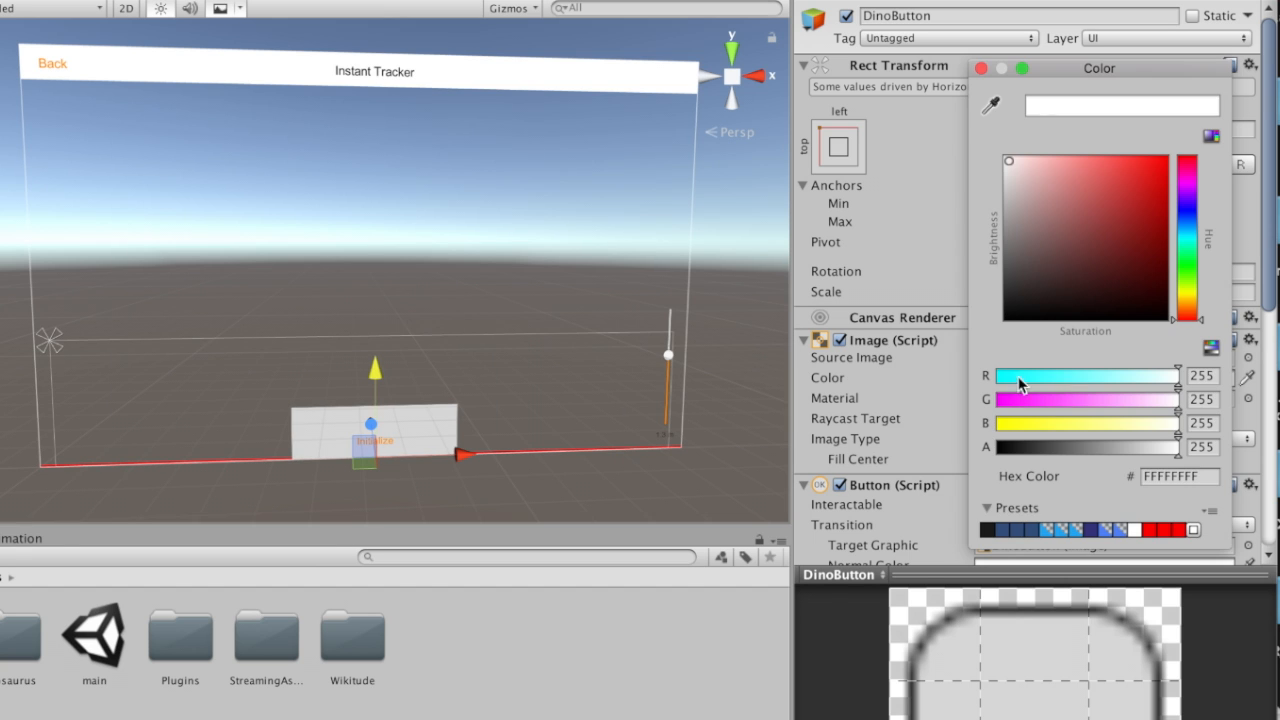
pyautogui.click(1013, 298)
pyautogui.moveTo(1141, 450); pyautogui.dragTo(1092, 449)
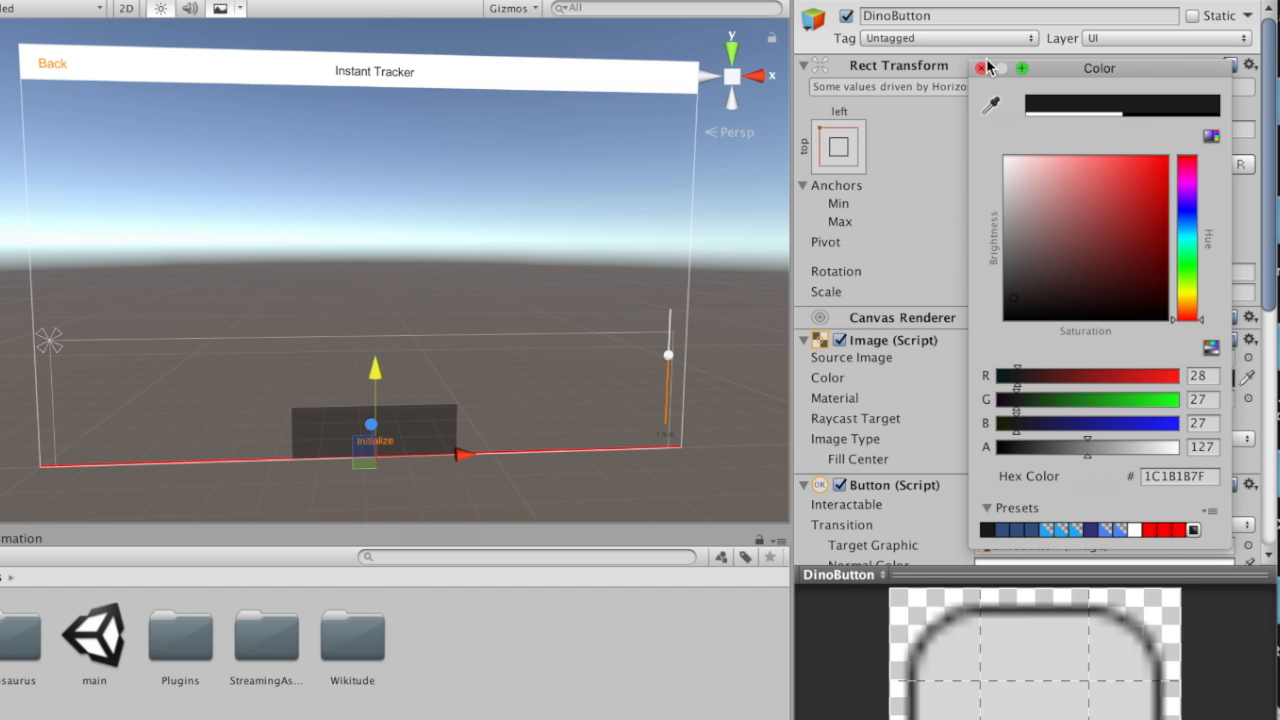
pyautogui.click(981, 68)
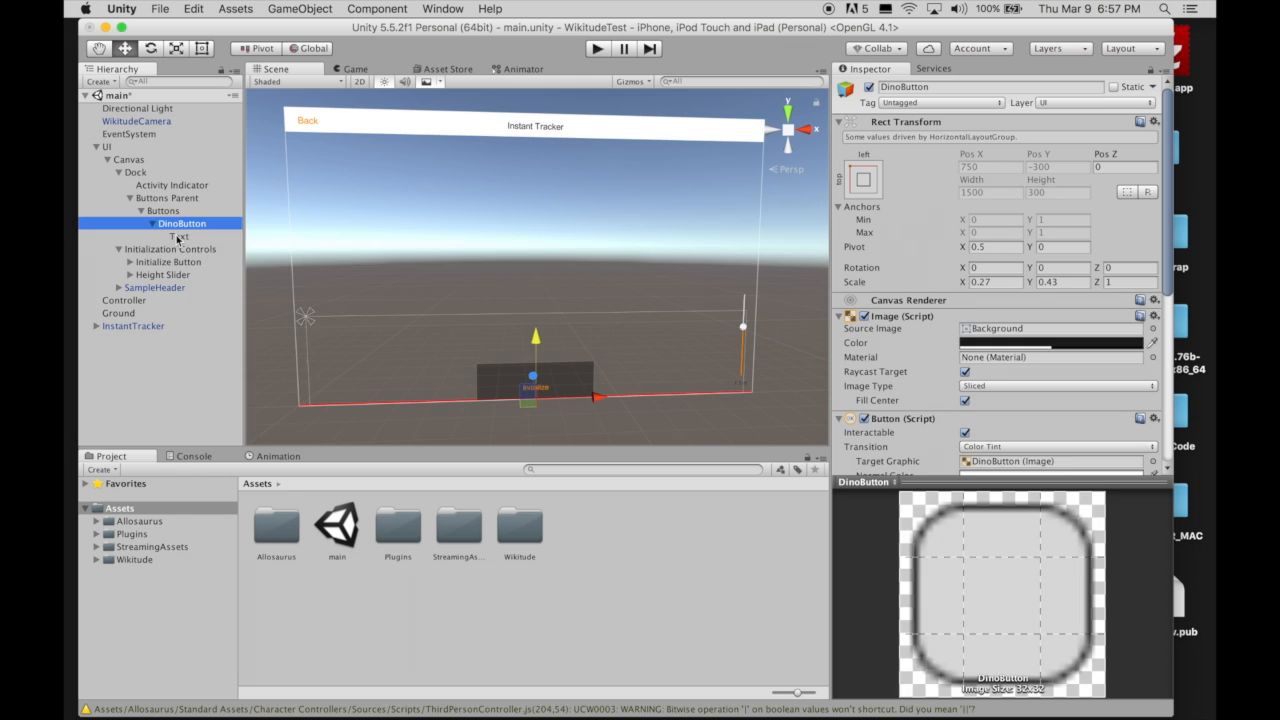
# Delete the DinoButton's Text child and raise Buttons Parent to Top -36 and Bottom 36.
pyautogui.rightClick(178, 238)
pyautogui.click(213, 313)
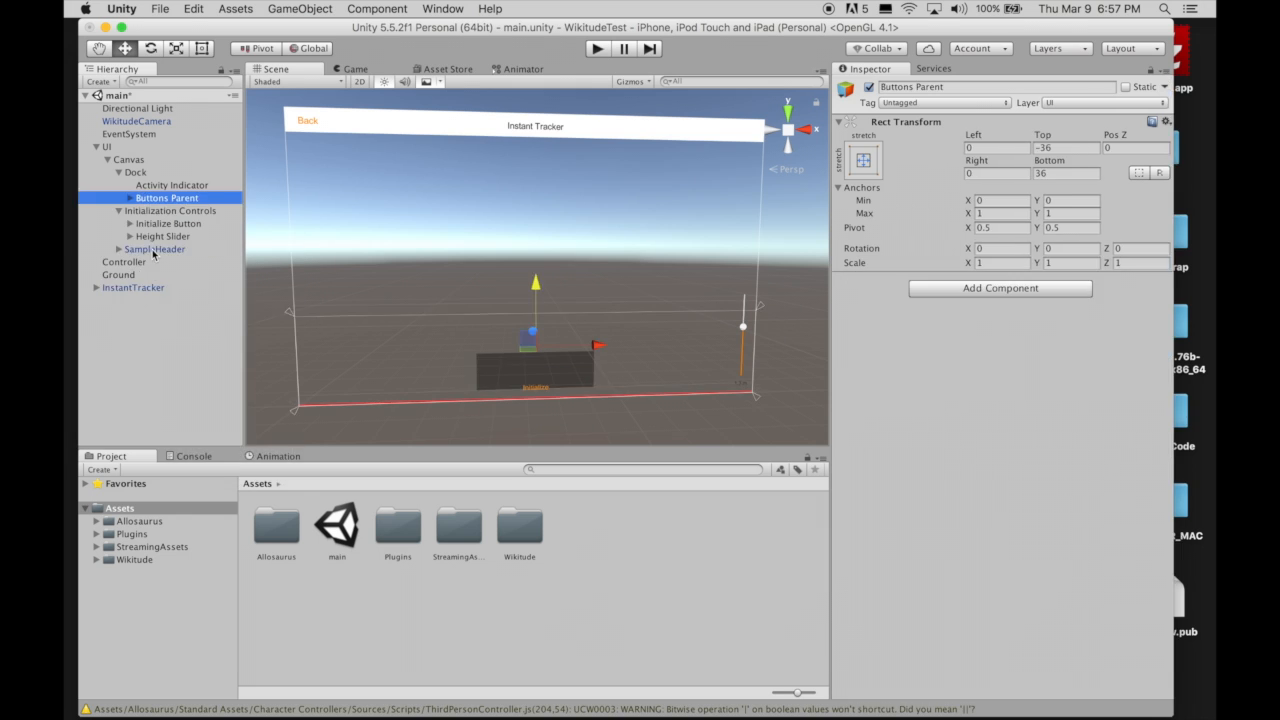
# Delete the Image and Title objects from SampleHeader, keeping only its Back Button.
pyautogui.click(150, 250)
pyautogui.click(119, 250)
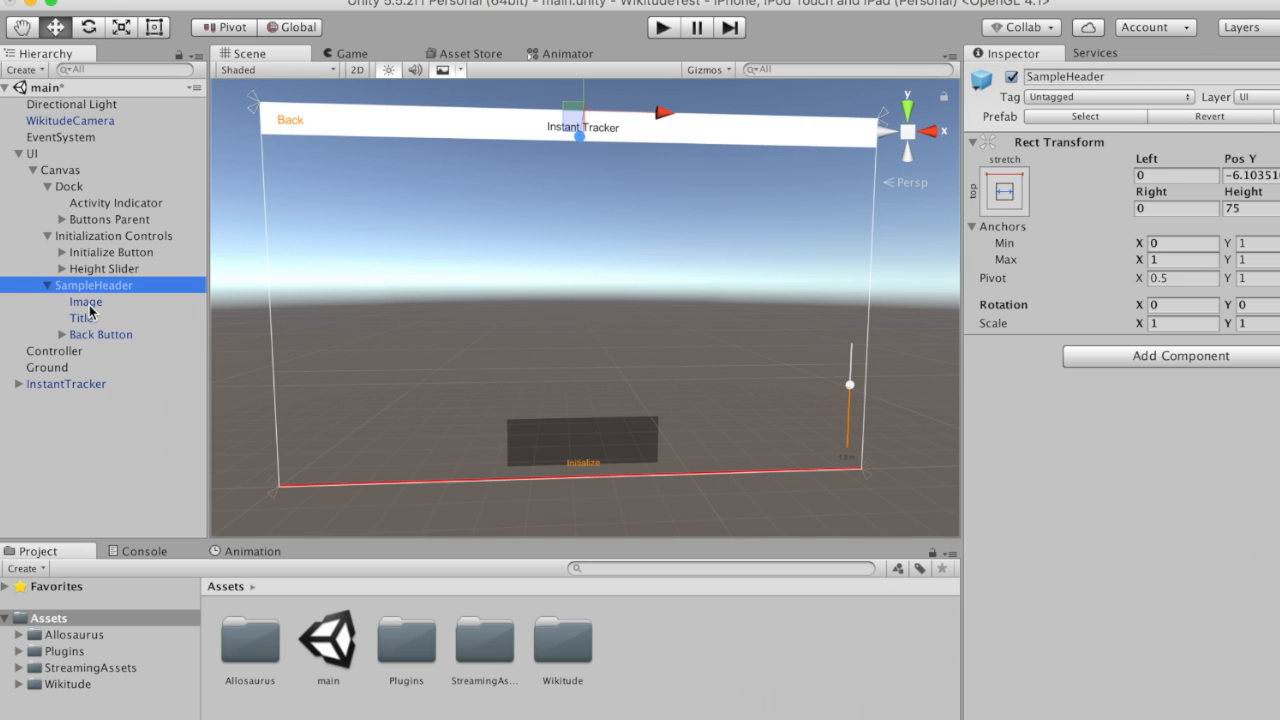
pyautogui.click(86, 302)
pyautogui.keyDown('shift'); pyautogui.click(82, 317); pyautogui.keyUp('shift')
pyautogui.rightClick(84, 310)
pyautogui.click(150, 418)
pyautogui.click(864, 301)
# Reduce the Controller's Buttons and Models lists to a size of 1 each.
pyautogui.click(45, 319)
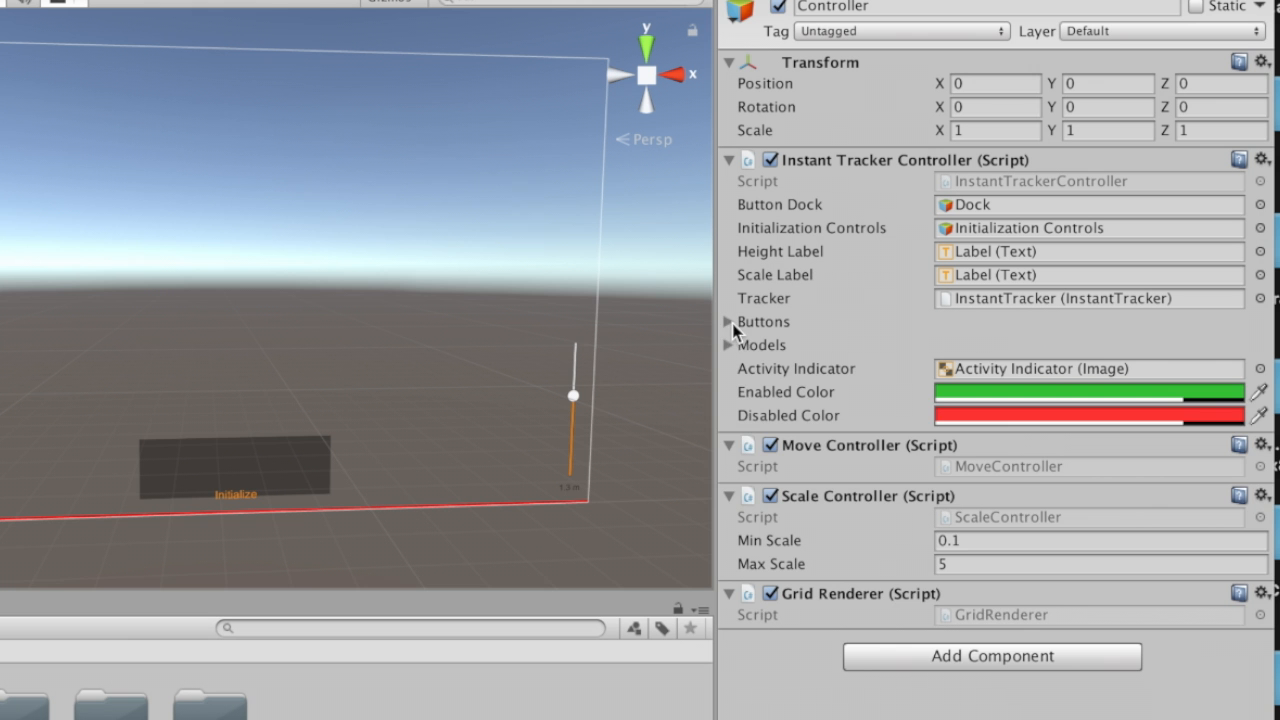
pyautogui.click(839, 282)
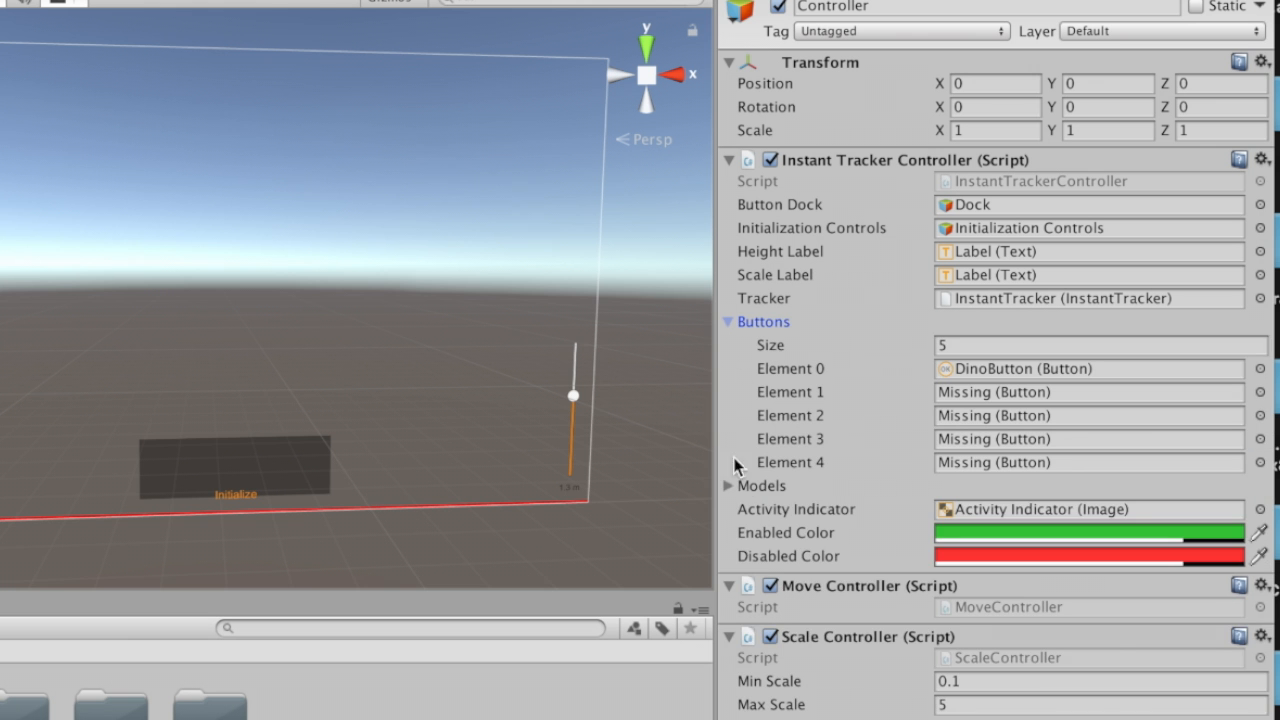
pyautogui.click(839, 382)
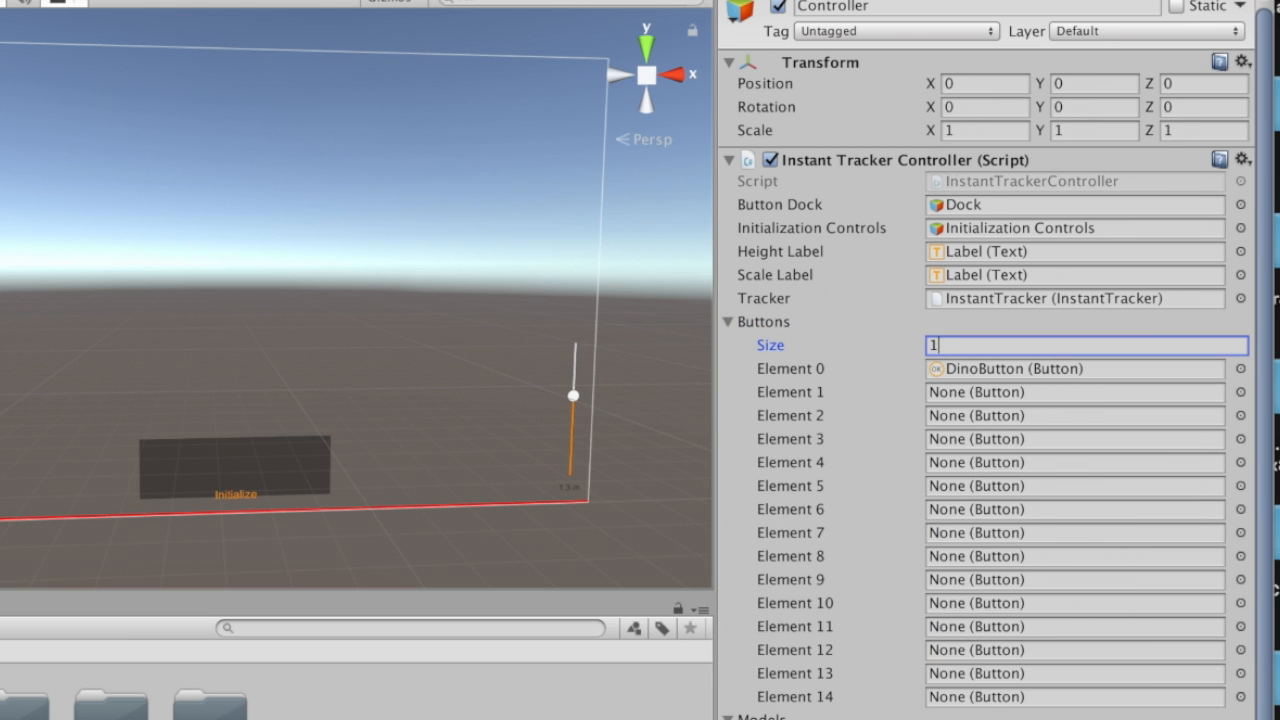
pyautogui.press('Return')
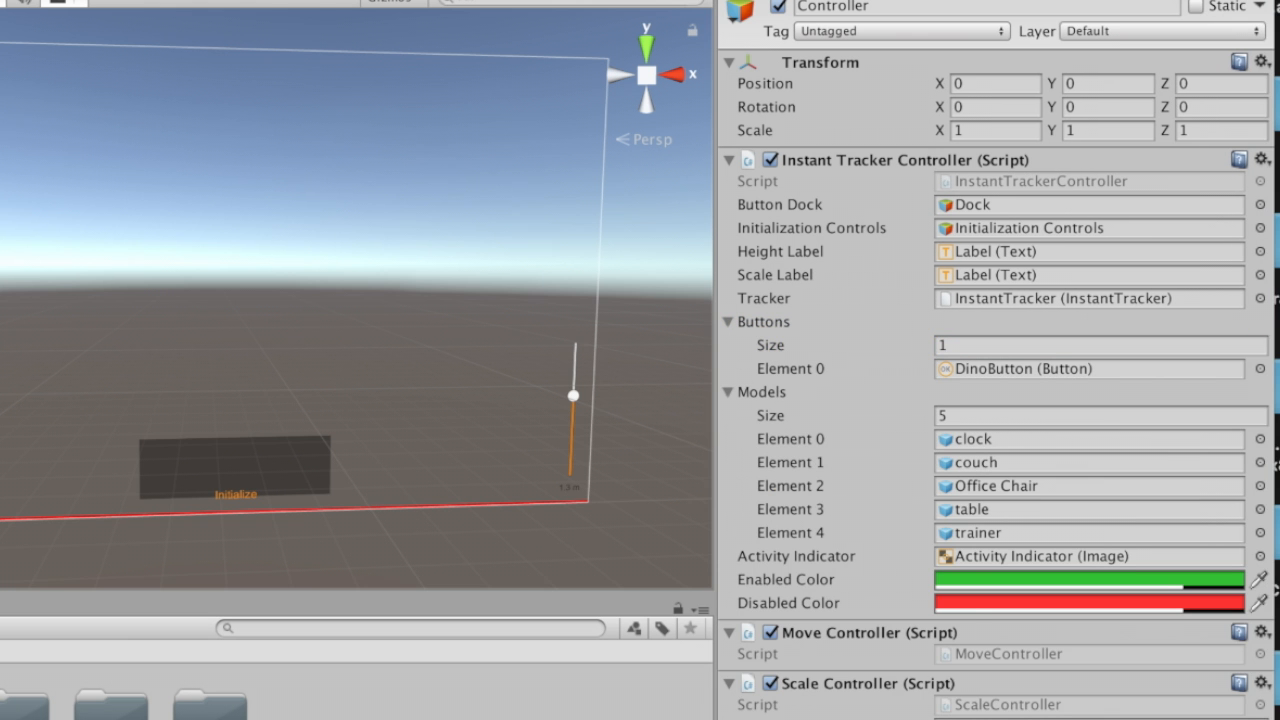
pyautogui.click(959, 415)
pyautogui.write('1')
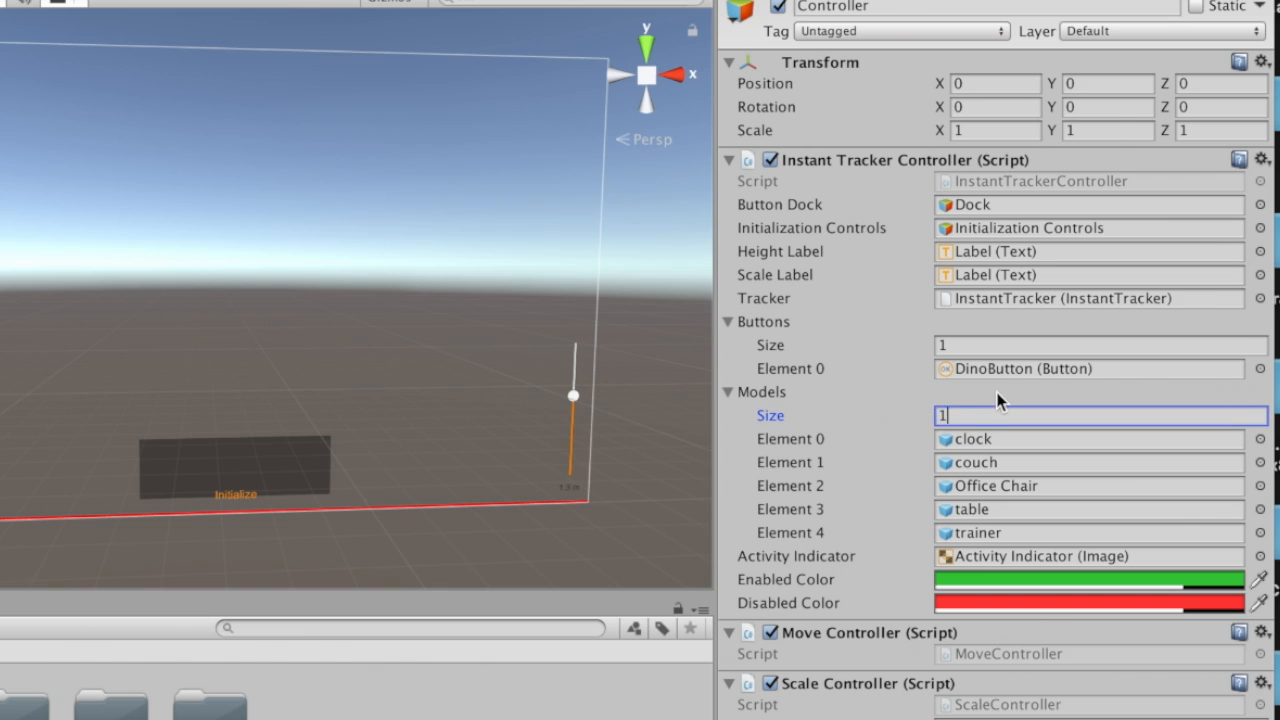
pyautogui.press('Return')
# Add the Allosaurus_Idle model from the Allosaurus/AllosaurusSources/Fbx folder to the scene at position 0, 0, 0.
pyautogui.click(145, 524)
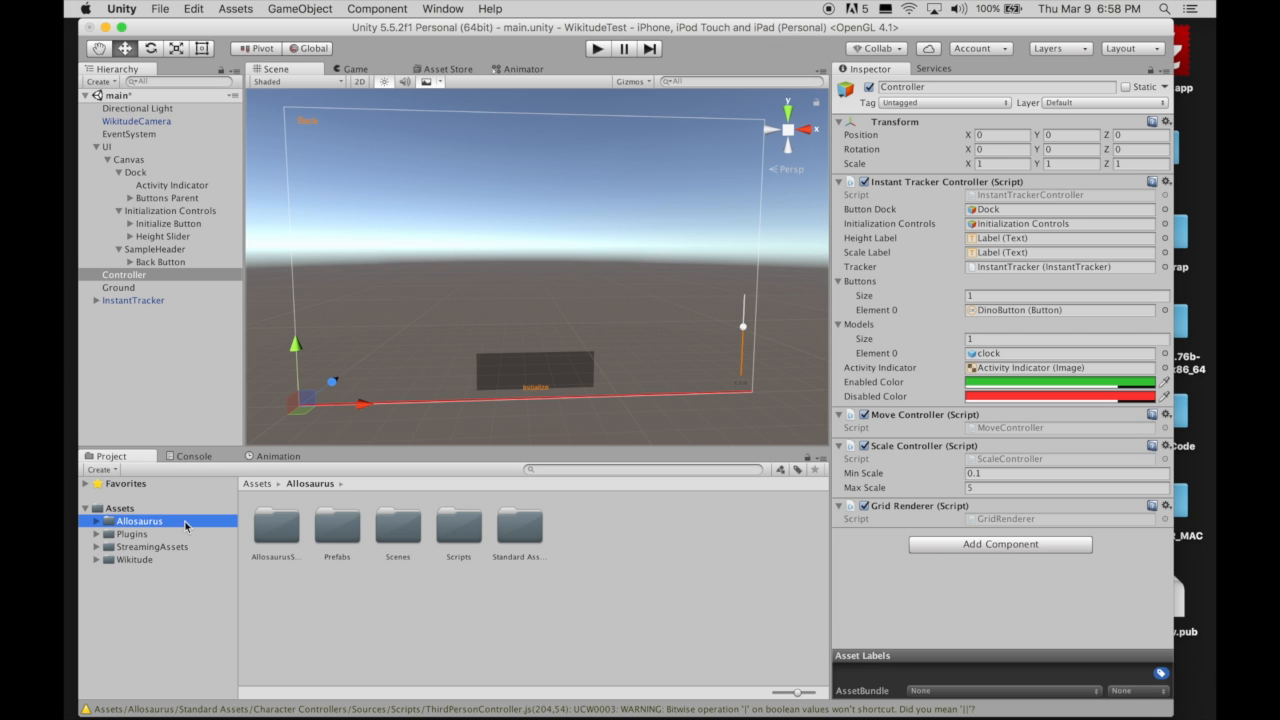
pyautogui.doubleClick(279, 535)
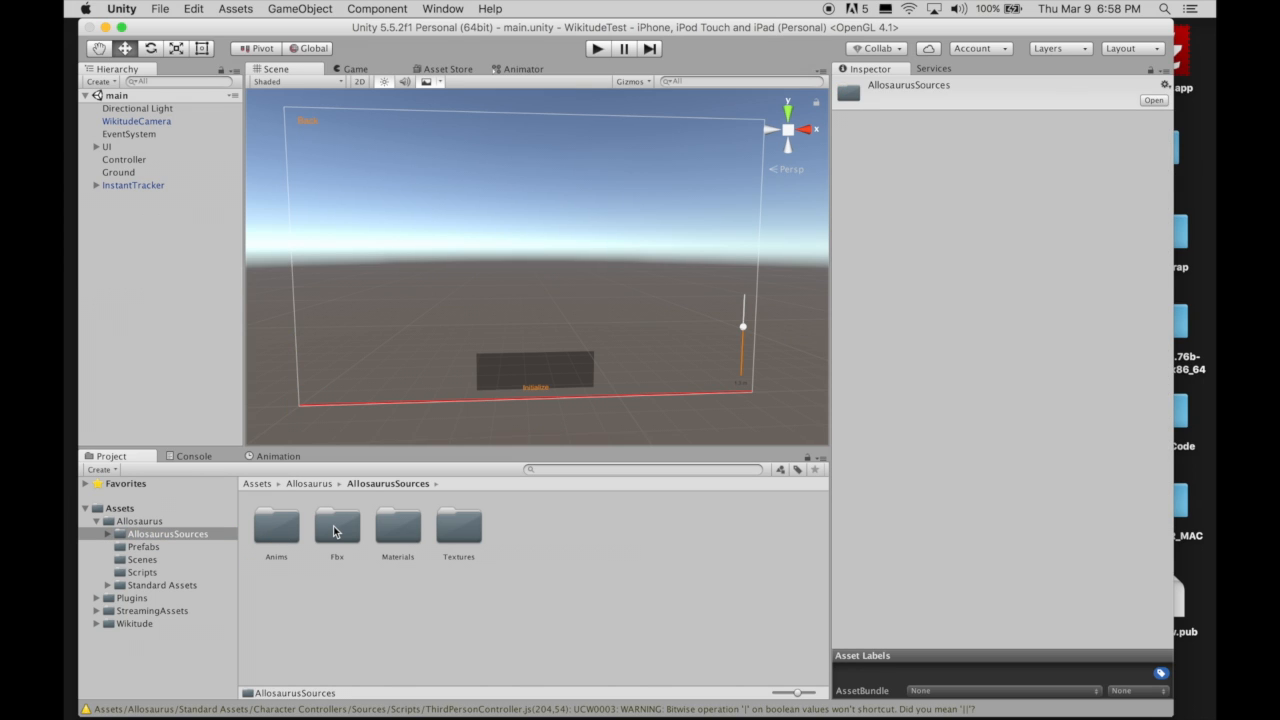
pyautogui.doubleClick(335, 531)
pyautogui.click(662, 531)
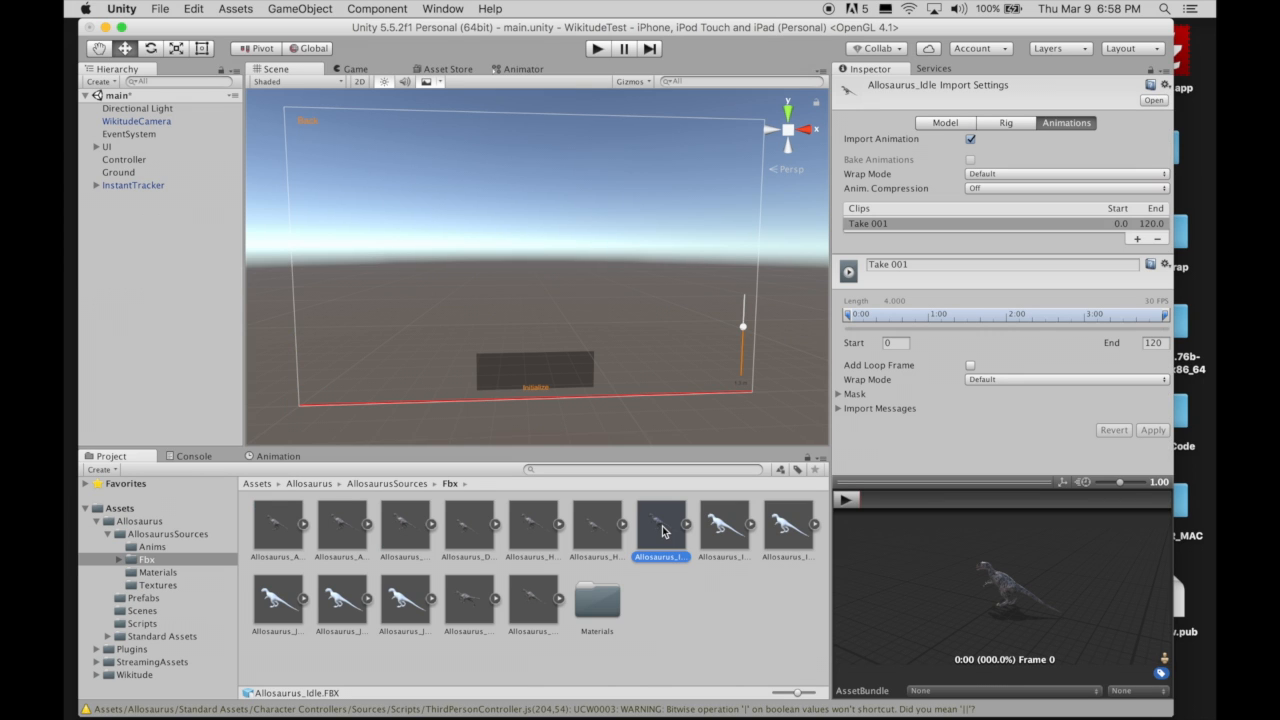
pyautogui.moveTo(662, 531); pyautogui.dragTo(117, 216)
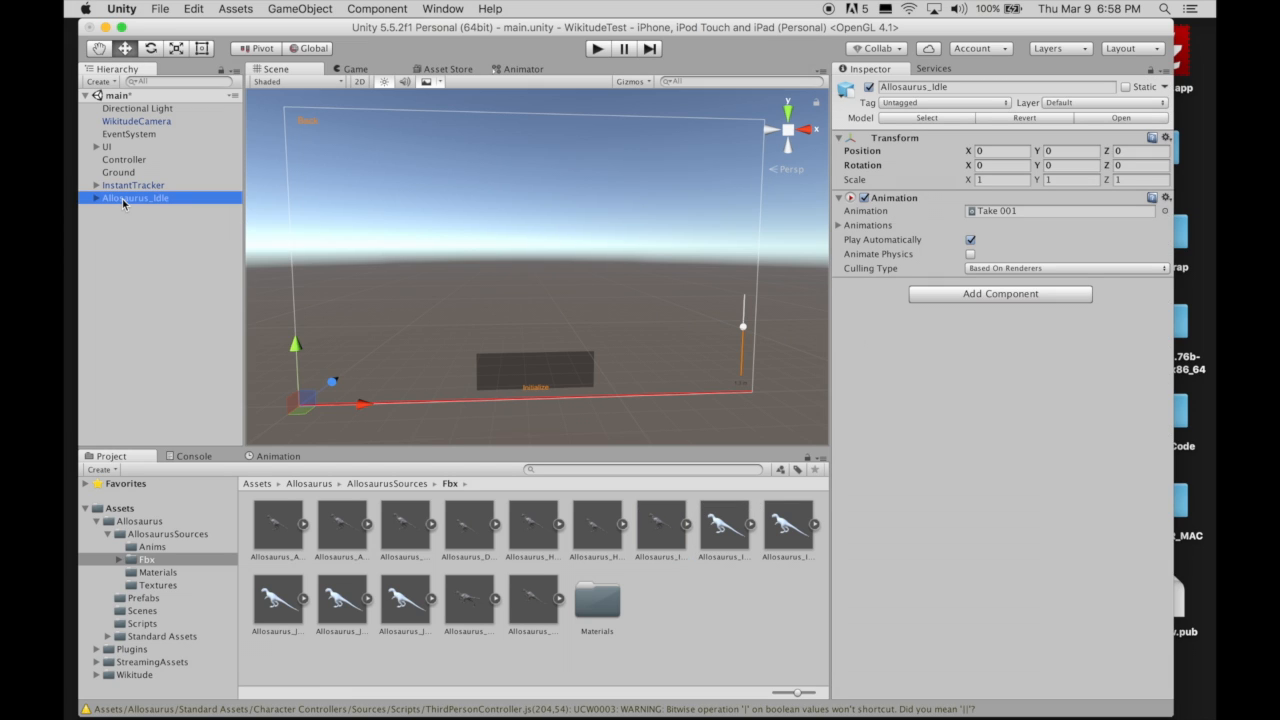
pyautogui.click(1010, 151)
pyautogui.click(1078, 151)
pyautogui.click(1153, 151)
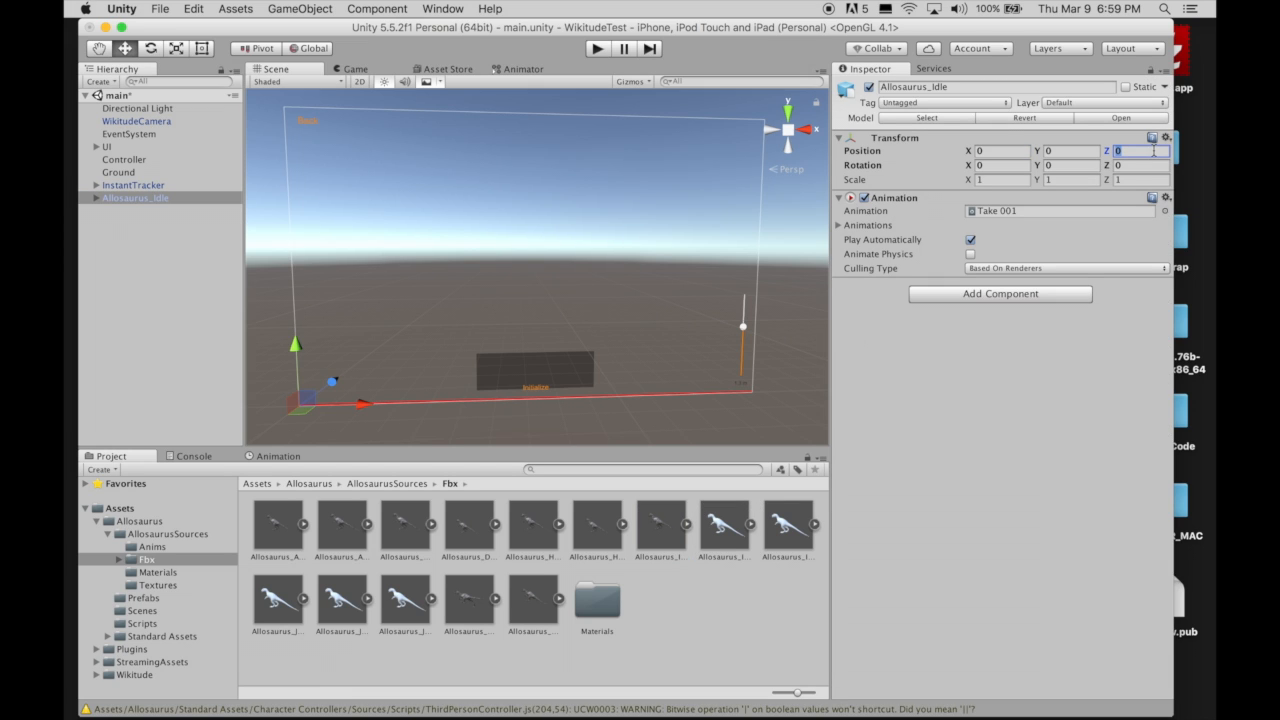
# Set the wrap mode of Allosaurus_Idle's Take 001 animation clip to Loop and apply the import settings.
pyautogui.click(990, 213)
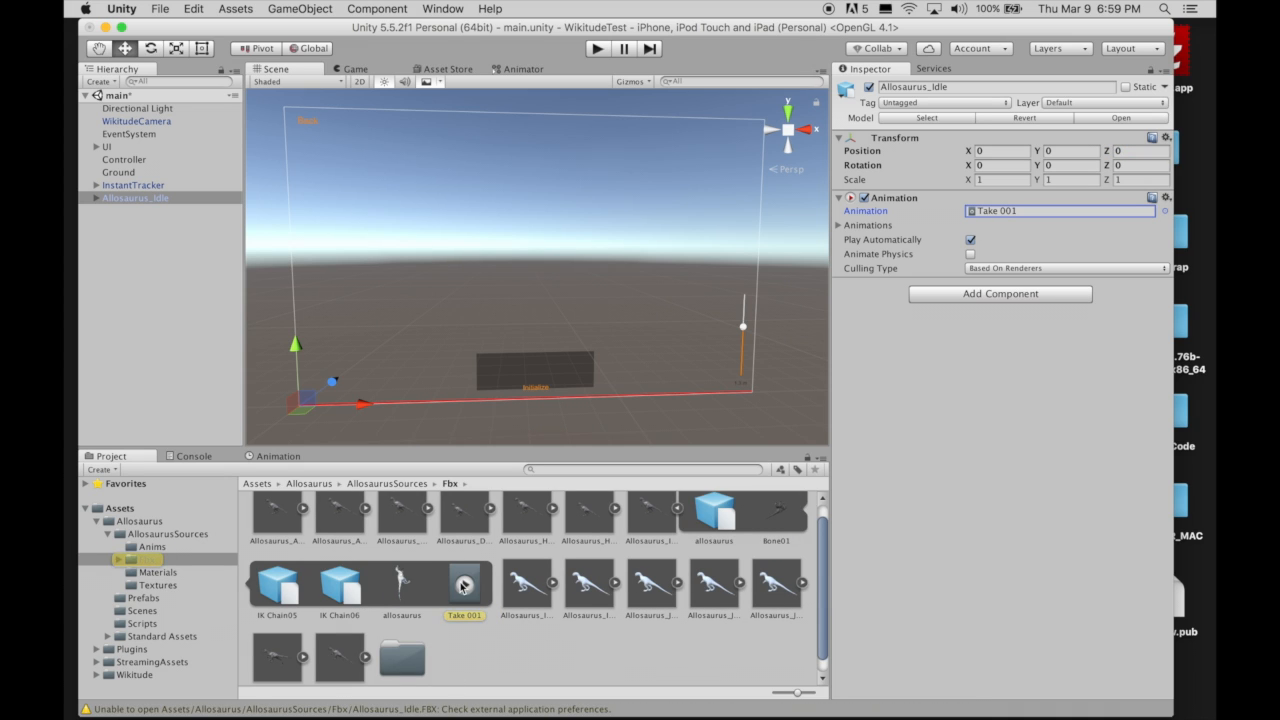
pyautogui.click(462, 587)
pyautogui.click(1150, 101)
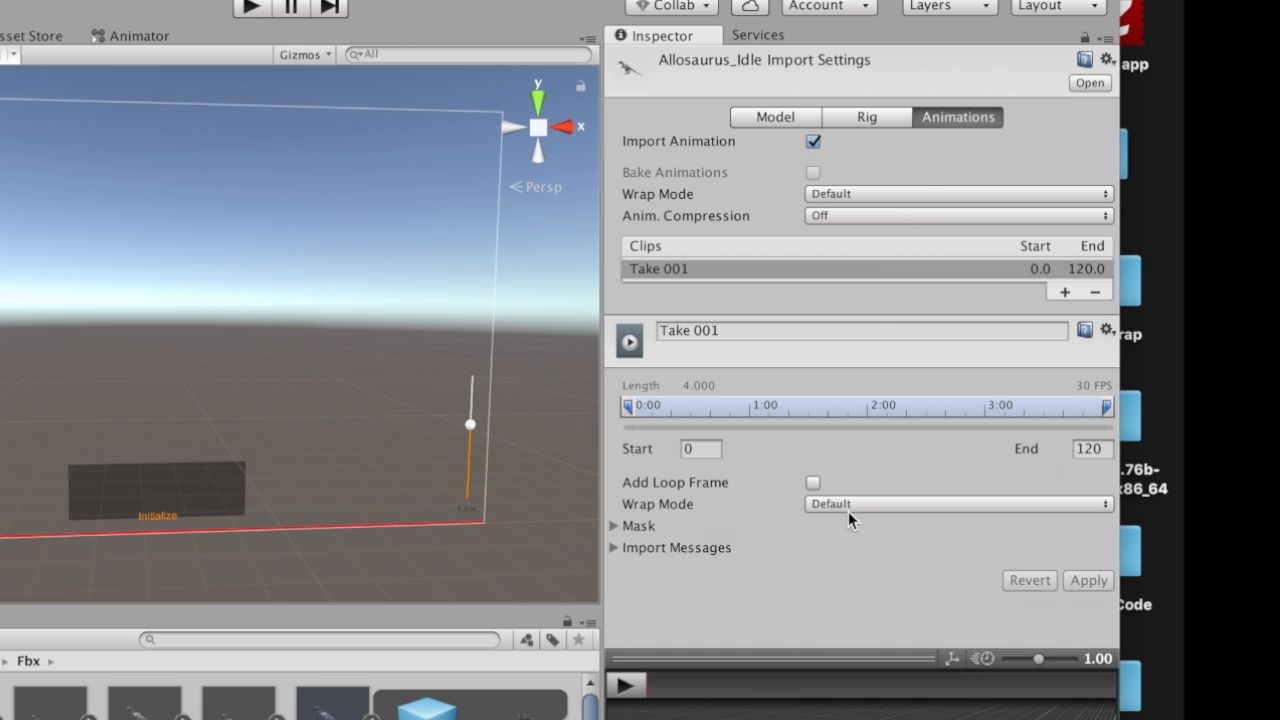
pyautogui.click(848, 511)
pyautogui.click(845, 540)
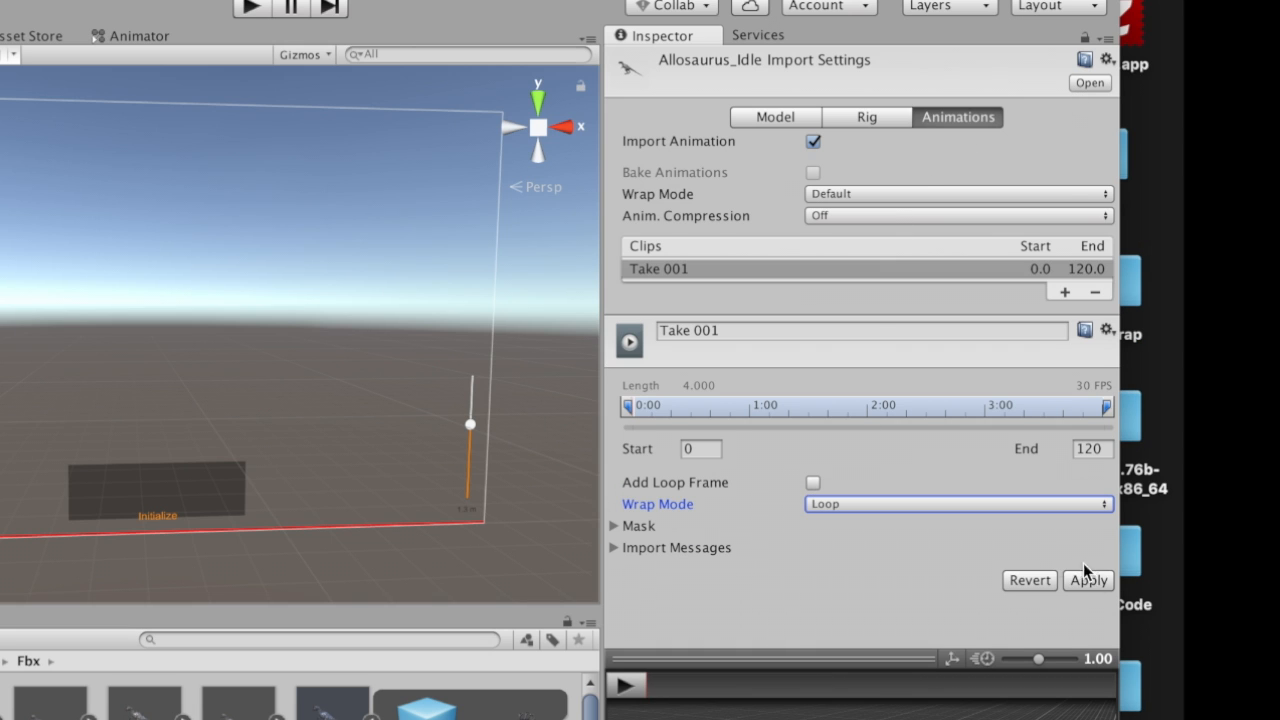
pyautogui.click(1098, 581)
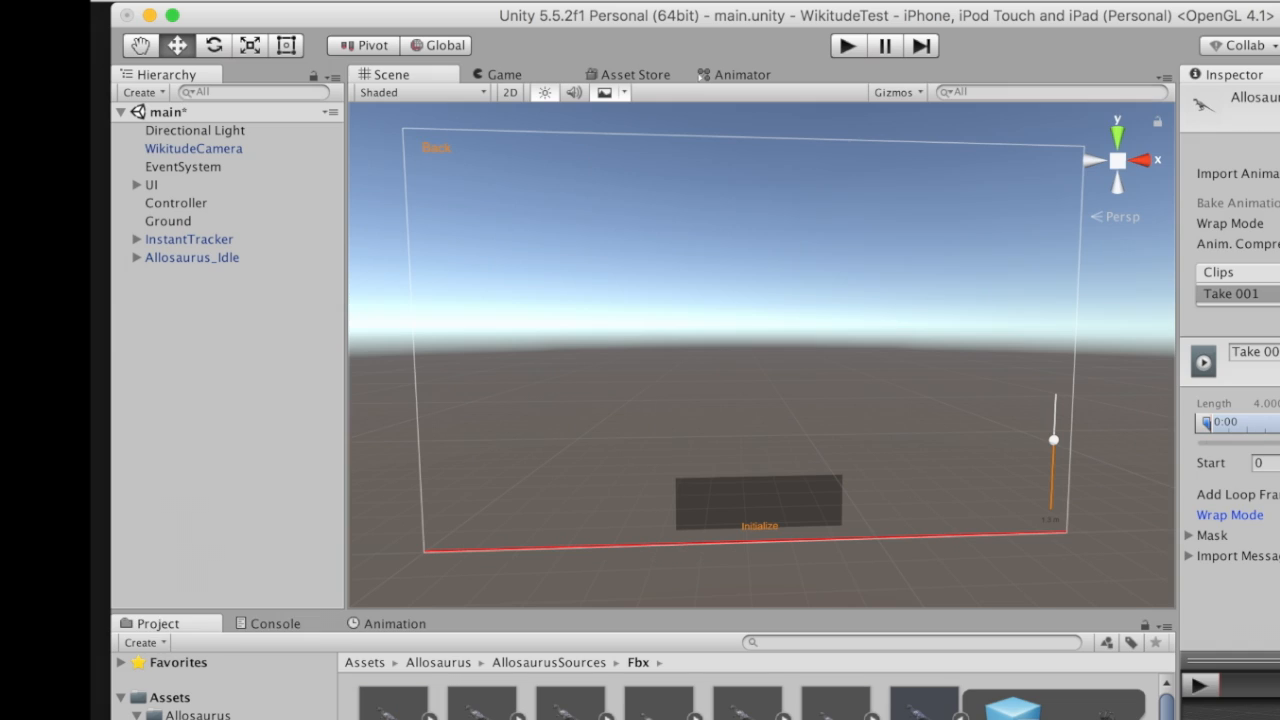
# Create an empty object named dino and make Allosaurus_Idle its child.
pyautogui.rightClick(148, 280)
pyautogui.click(249, 466)
pyautogui.write('dino')
pyautogui.moveTo(185, 258); pyautogui.dragTo(166, 277)
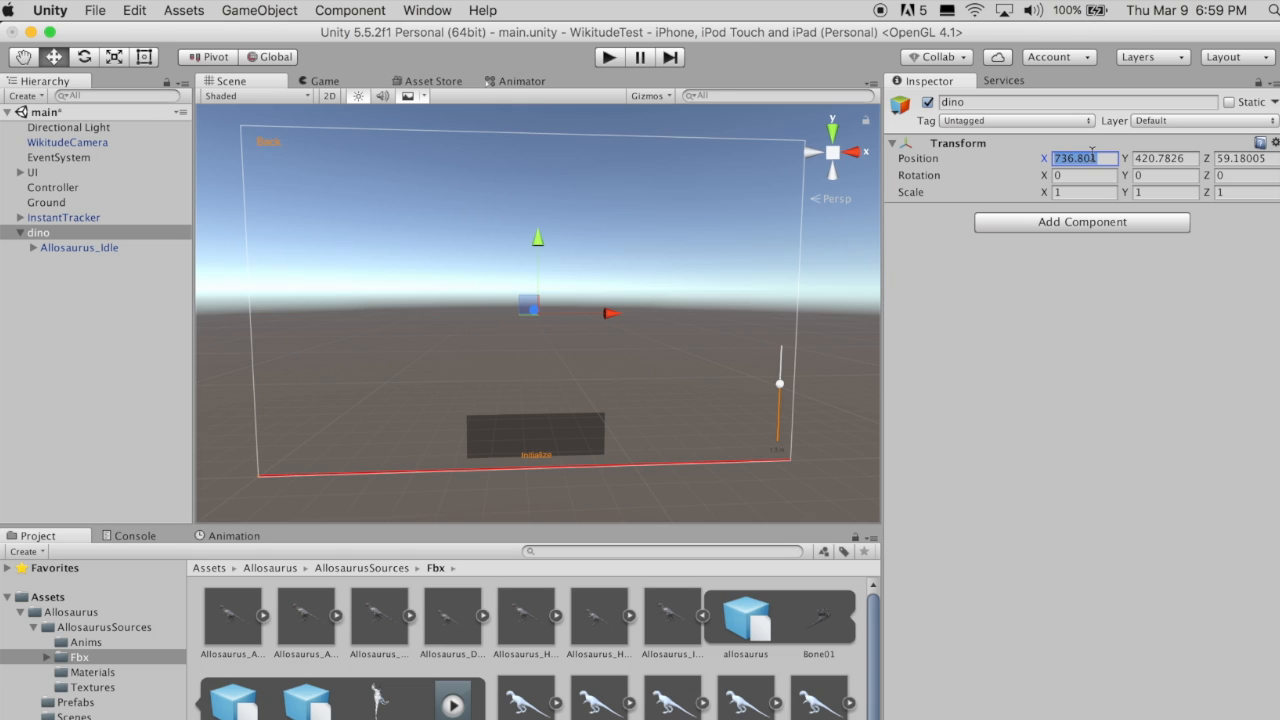
# Set the dino object's position to 0, 0, 0.
pyautogui.write('0')
pyautogui.press('Tab')
pyautogui.write('0')
pyautogui.press('Tab')
pyautogui.write('0')
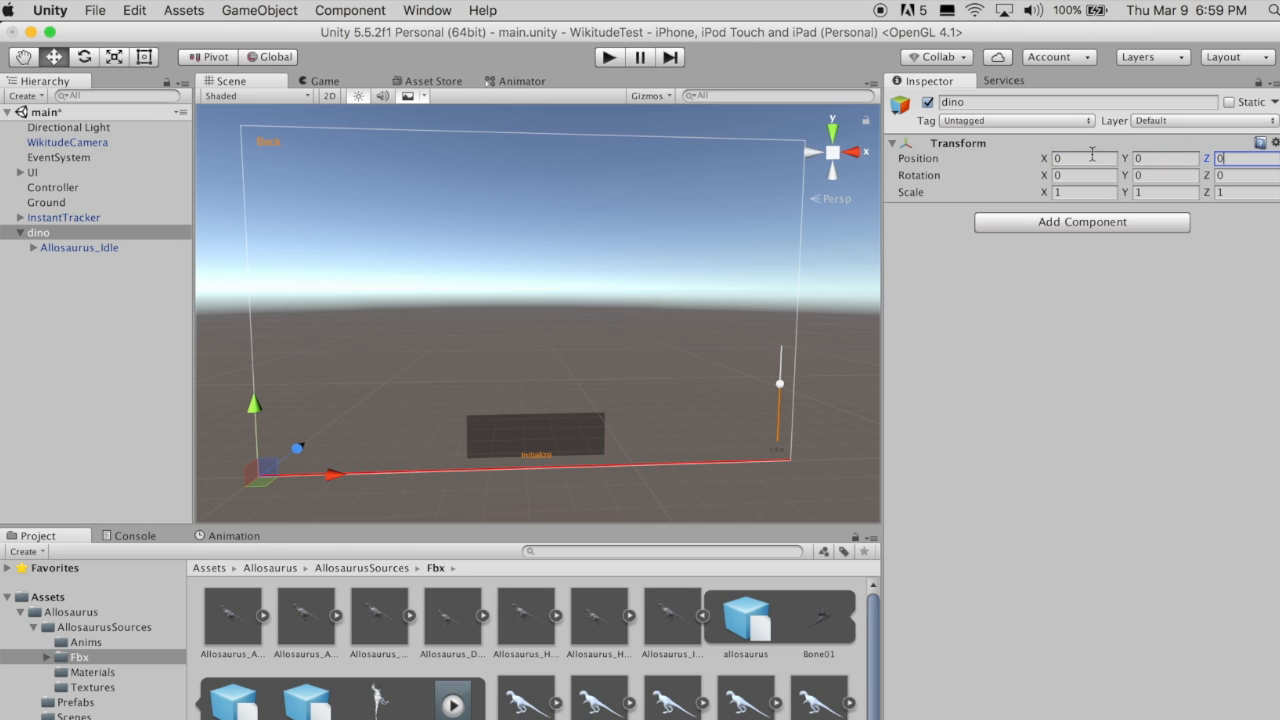
# Set the Allosaurus_Idle child's position to 0, 0, 0 and its Y rotation to 180.
pyautogui.click(115, 245)
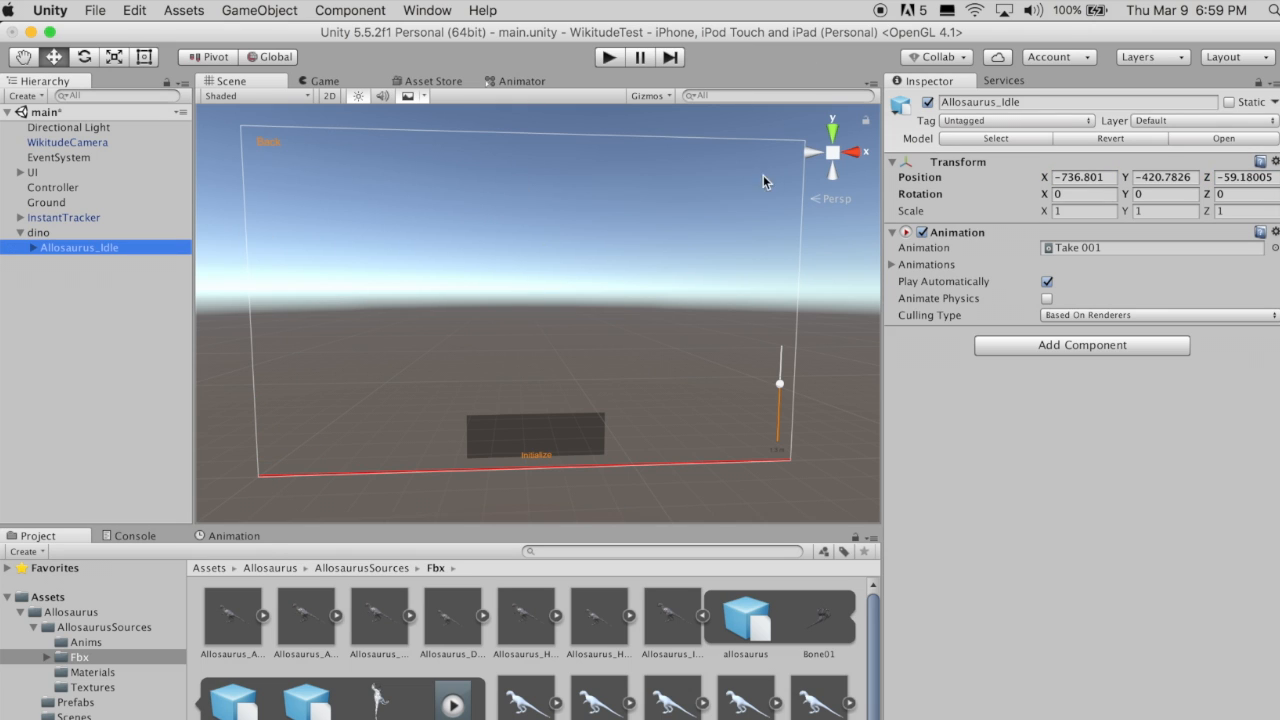
pyautogui.click(1088, 178)
pyautogui.write('0')
pyautogui.press('Tab')
pyautogui.write('0')
pyautogui.press('Tab')
pyautogui.write('0')
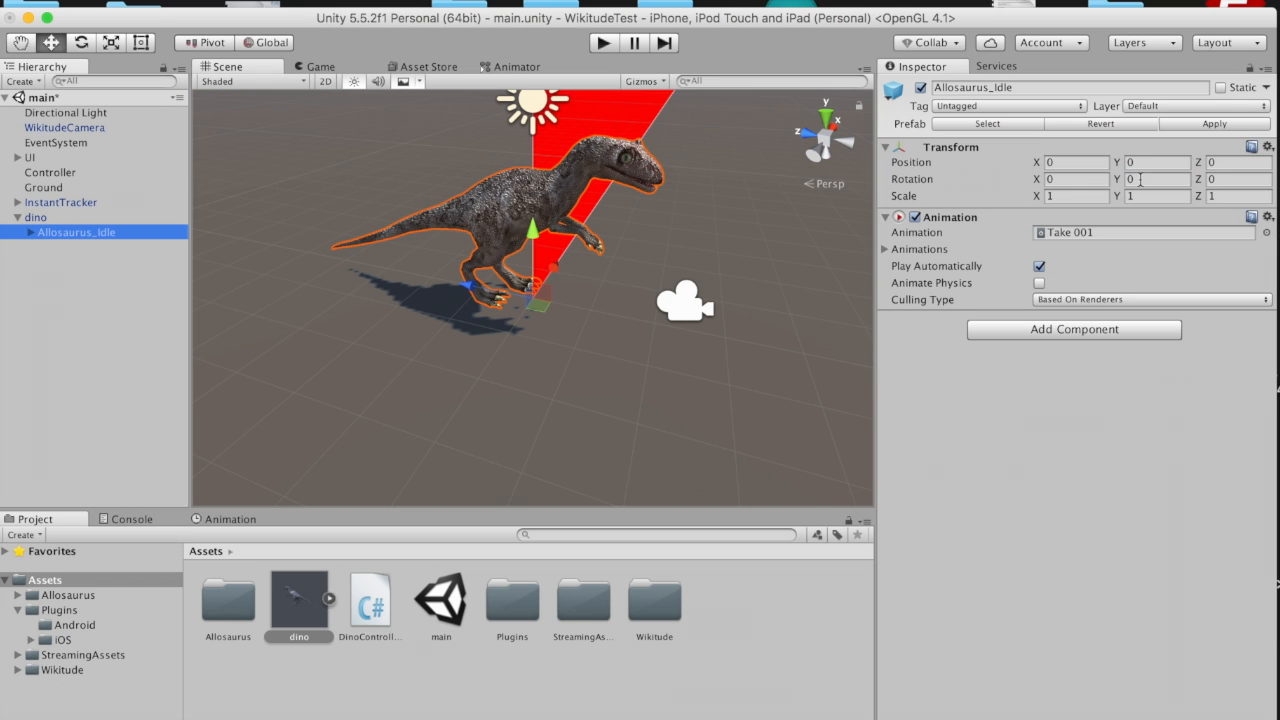
pyautogui.click(1140, 179)
pyautogui.write('180')
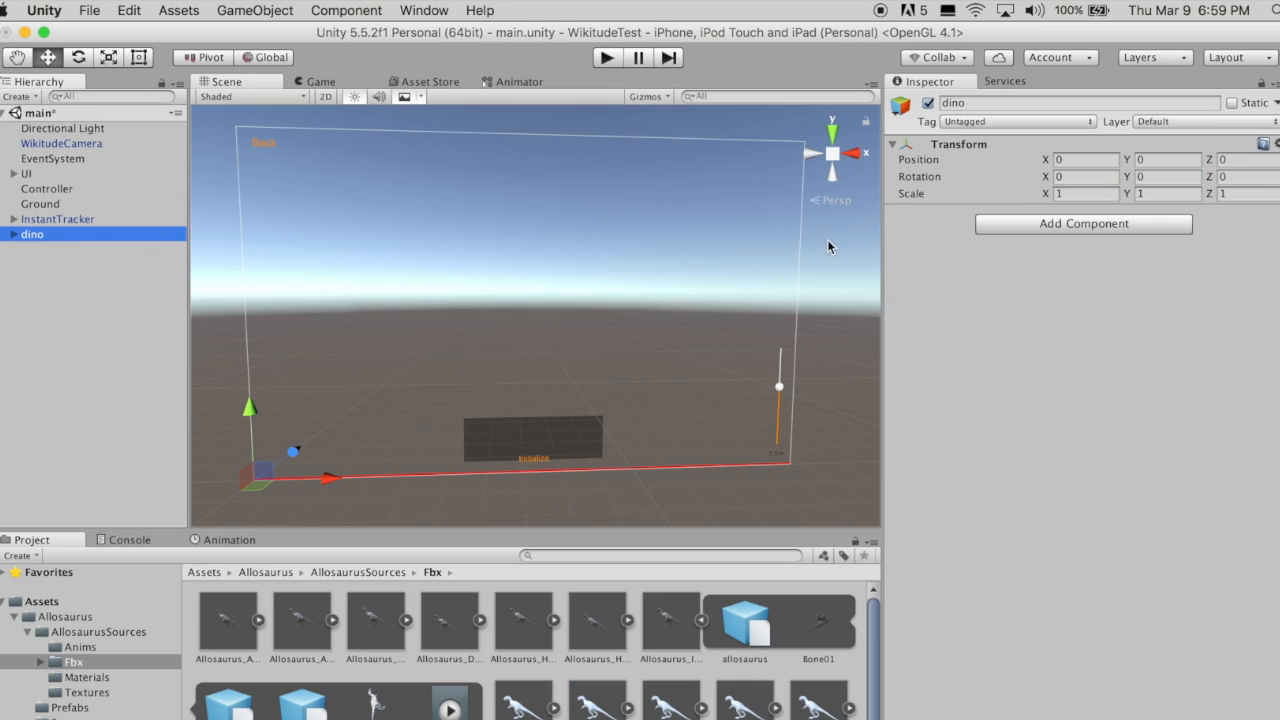
# Add a Box Collider component to the dino object.
pyautogui.click(1045, 225)
pyautogui.write('box')
pyautogui.press('Return')
# Reshape dino's box collider to enclose the dinosaur, about 3.34 in Y and 5.97 in Z, centred near Y 1.17 and Z 1.14.
pyautogui.doubleClick(32, 234)
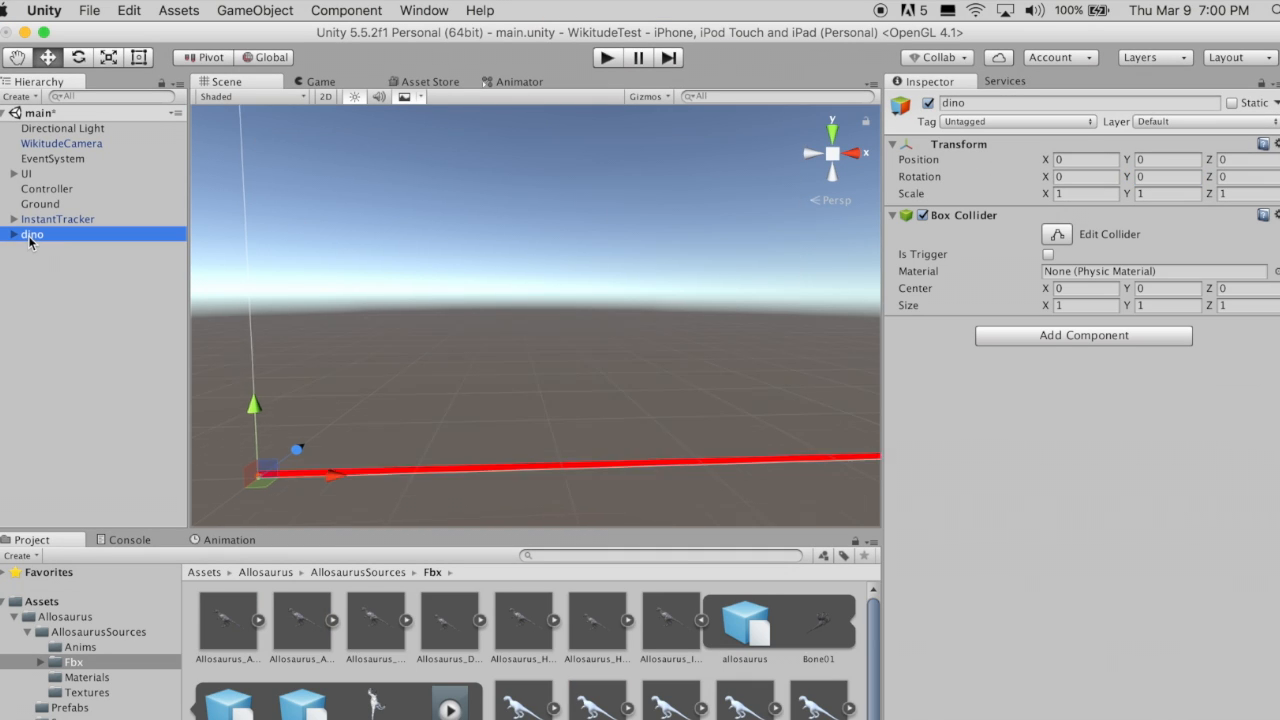
pyautogui.keyDown('alt'); pyautogui.moveTo(424, 272); pyautogui.dragTo(672, 275); pyautogui.keyUp('alt')
pyautogui.click(1057, 235)
pyautogui.scroll(-5, 740, 250)
pyautogui.moveTo(534, 284); pyautogui.dragTo(536, 130)
pyautogui.moveTo(565, 238); pyautogui.dragTo(654, 248)
pyautogui.moveTo(508, 248); pyautogui.dragTo(281, 249)
pyautogui.keyDown('alt'); pyautogui.moveTo(662, 262); pyautogui.dragTo(575, 340); pyautogui.keyUp('alt')
# Save the dino object as a prefab in the root Assets folder.
pyautogui.click(14, 617)
pyautogui.click(4, 603)
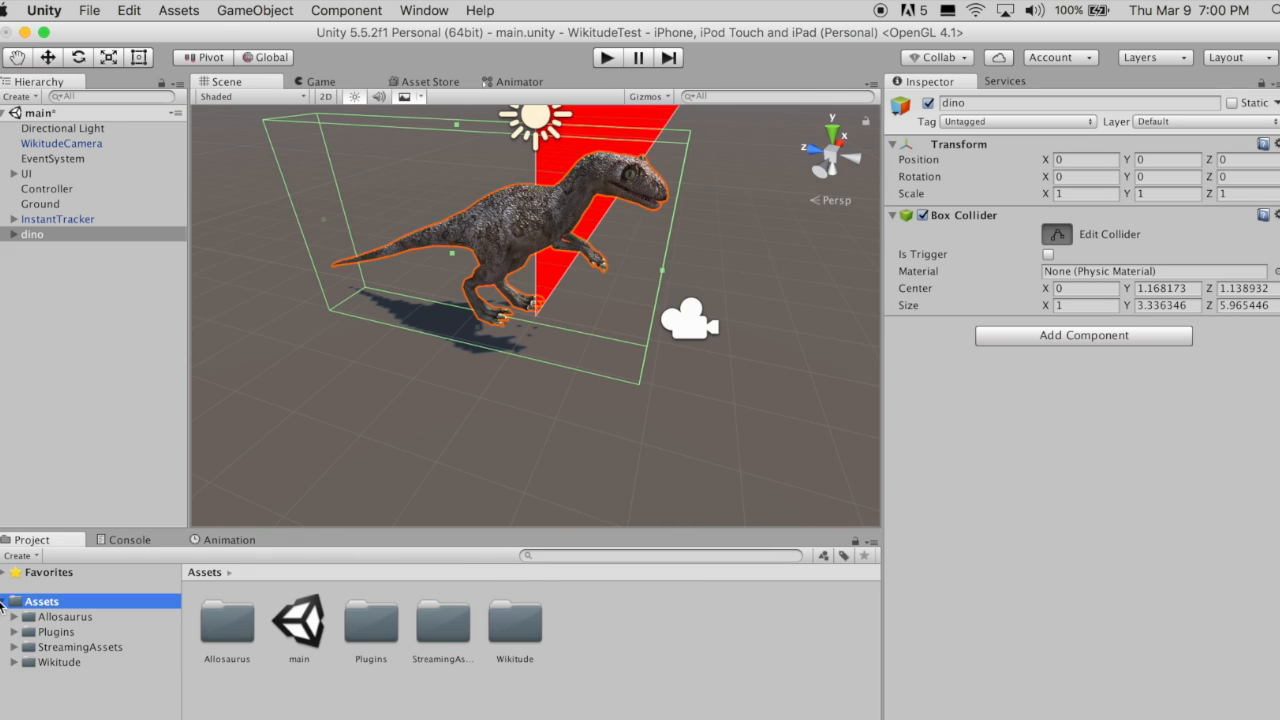
pyautogui.moveTo(38, 236); pyautogui.dragTo(617, 668)
# Delete dino from the scene and assign the dino prefab to Element 0 of the Controller's Models list.
pyautogui.rightClick(41, 237)
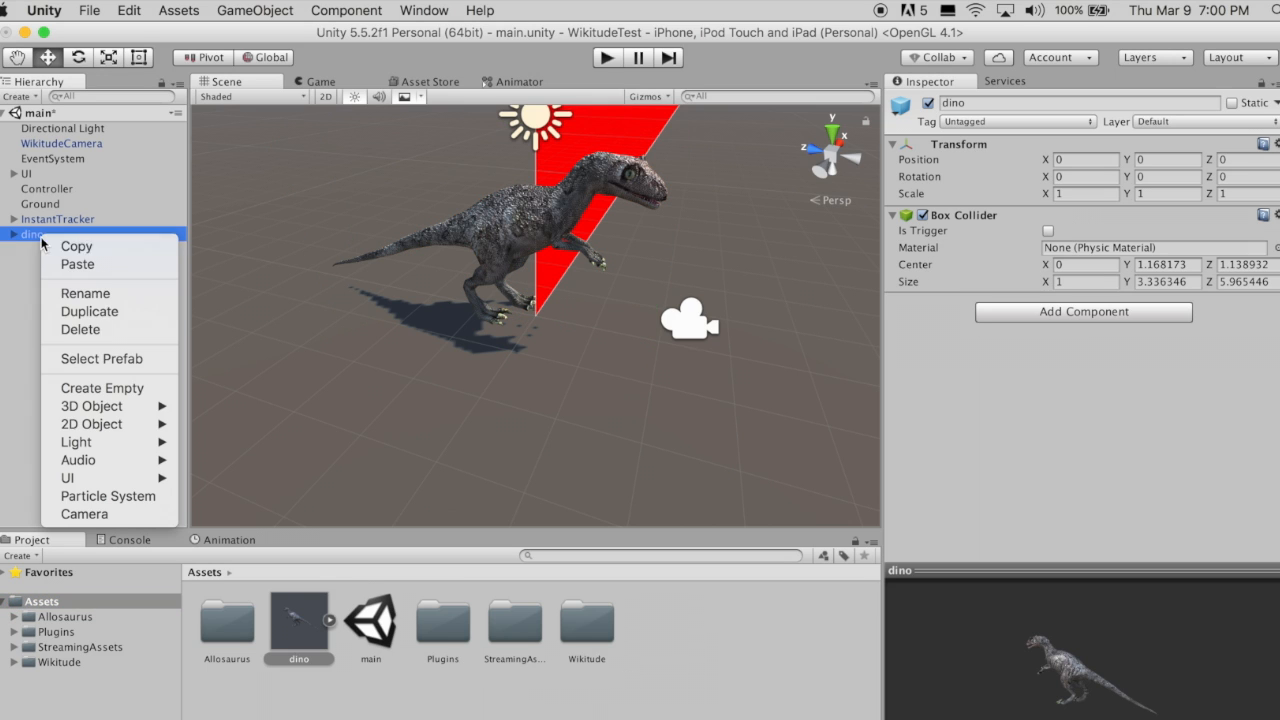
pyautogui.click(106, 330)
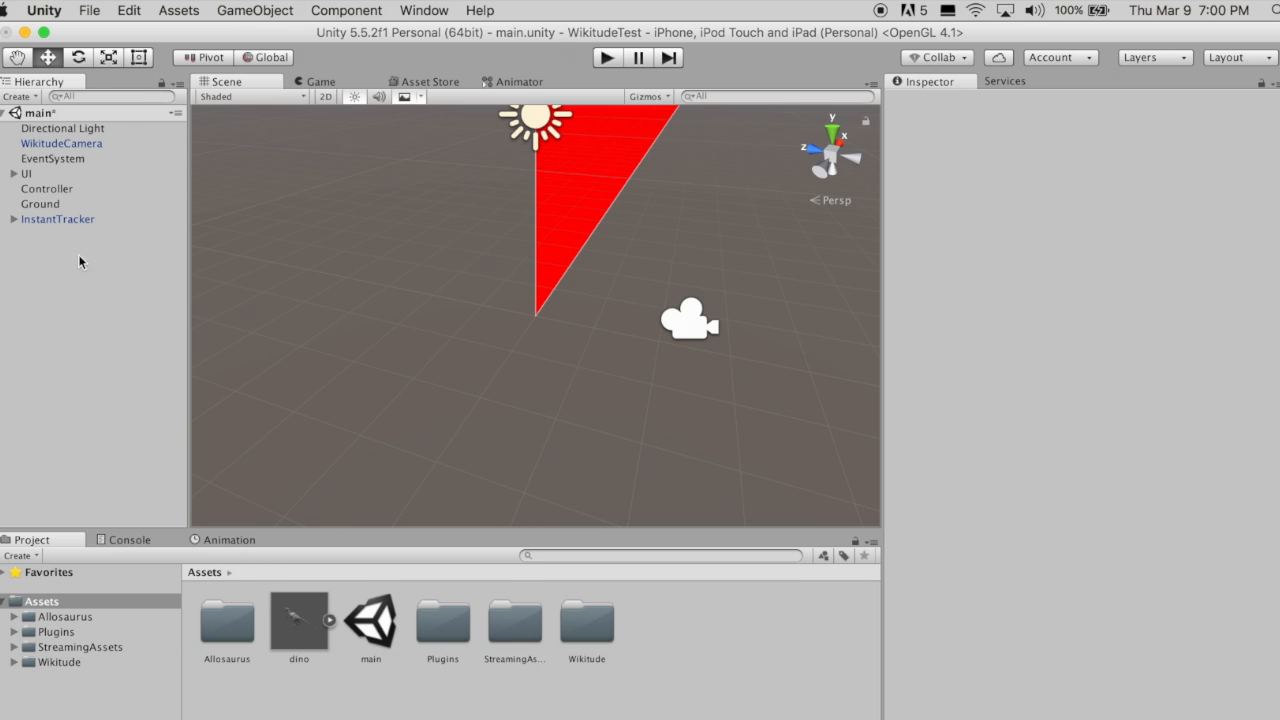
pyautogui.click(38, 190)
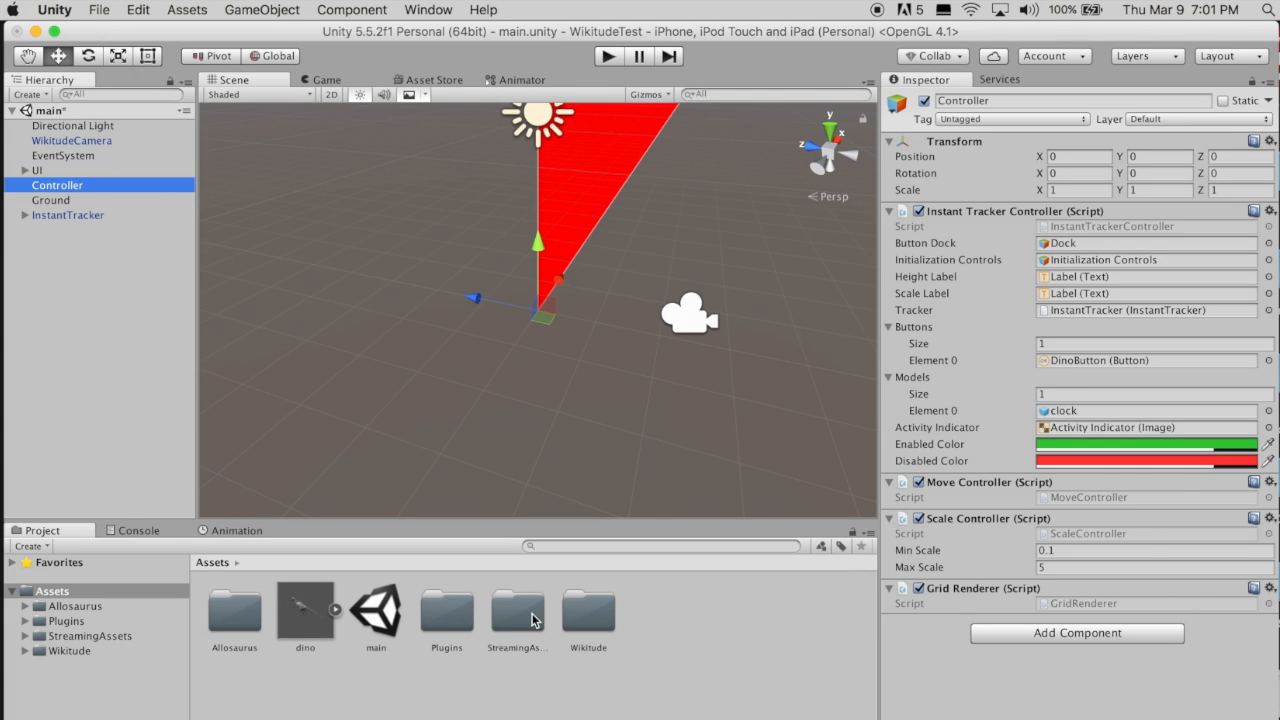
pyautogui.moveTo(310, 610); pyautogui.dragTo(1095, 415)
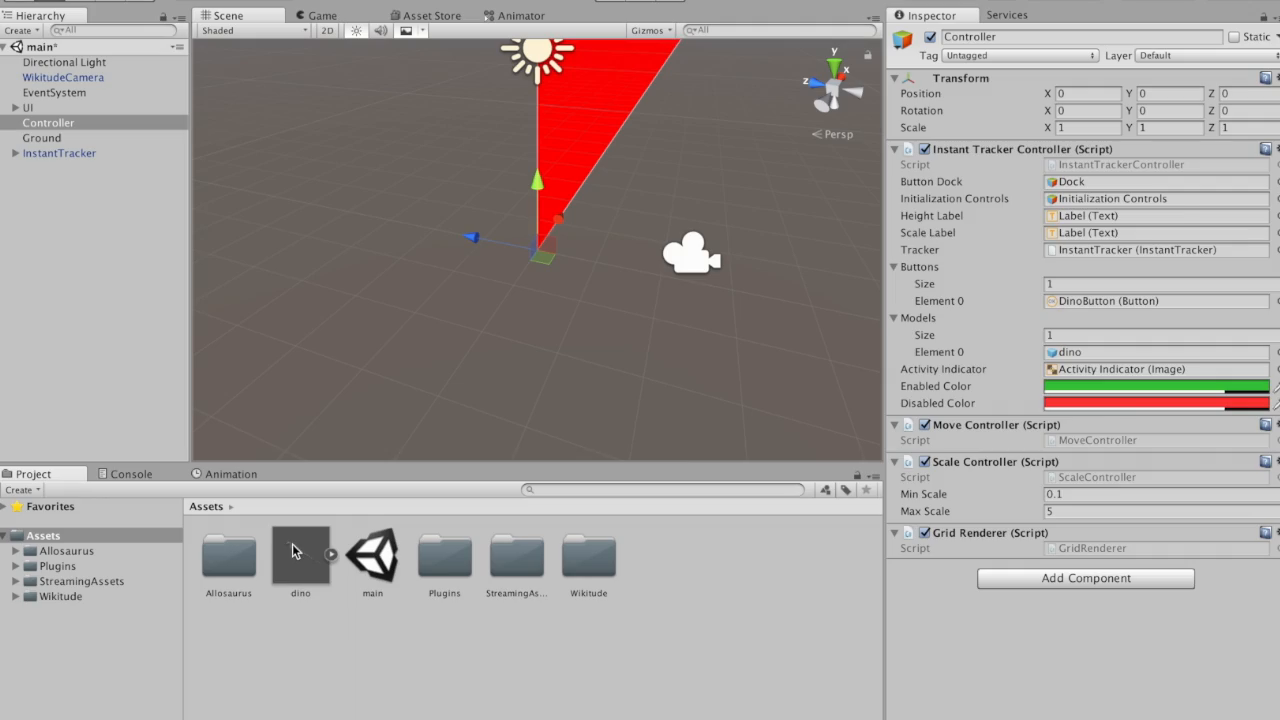
# Add a new C# script named DinoController to the dino prefab and open it for editing.
pyautogui.click(292, 549)
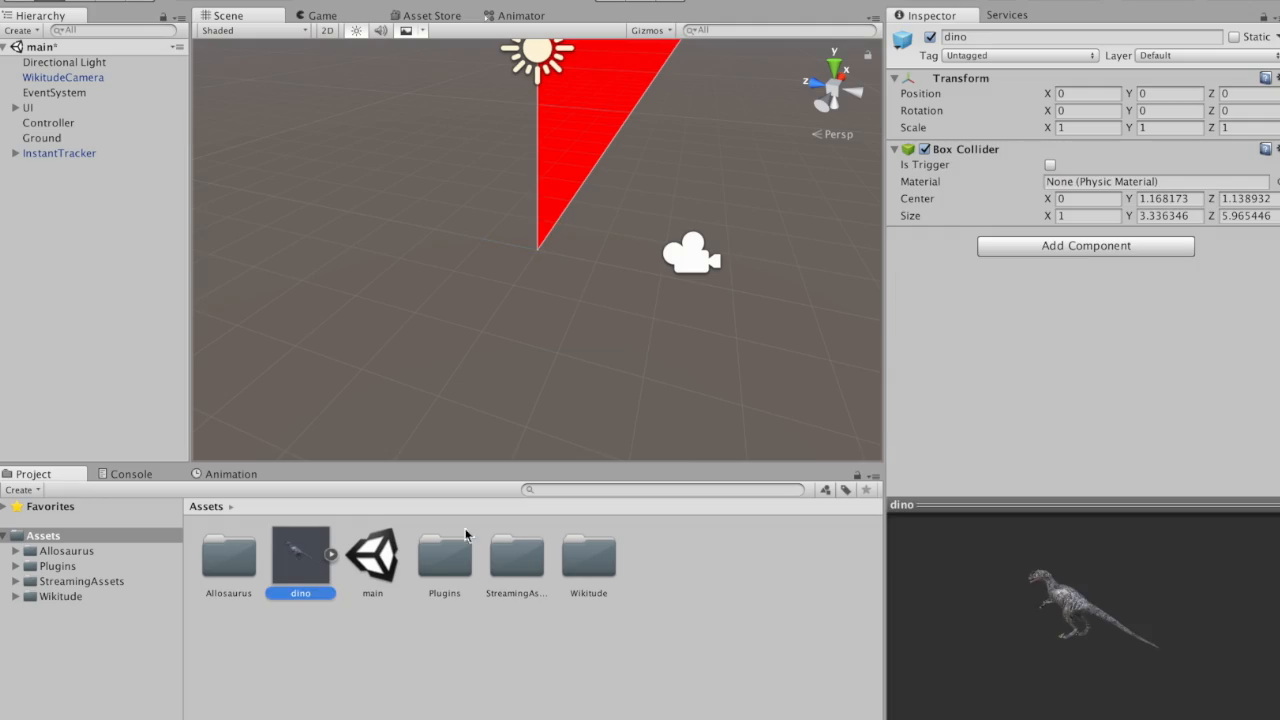
pyautogui.click(1078, 258)
pyautogui.write('DinoController')
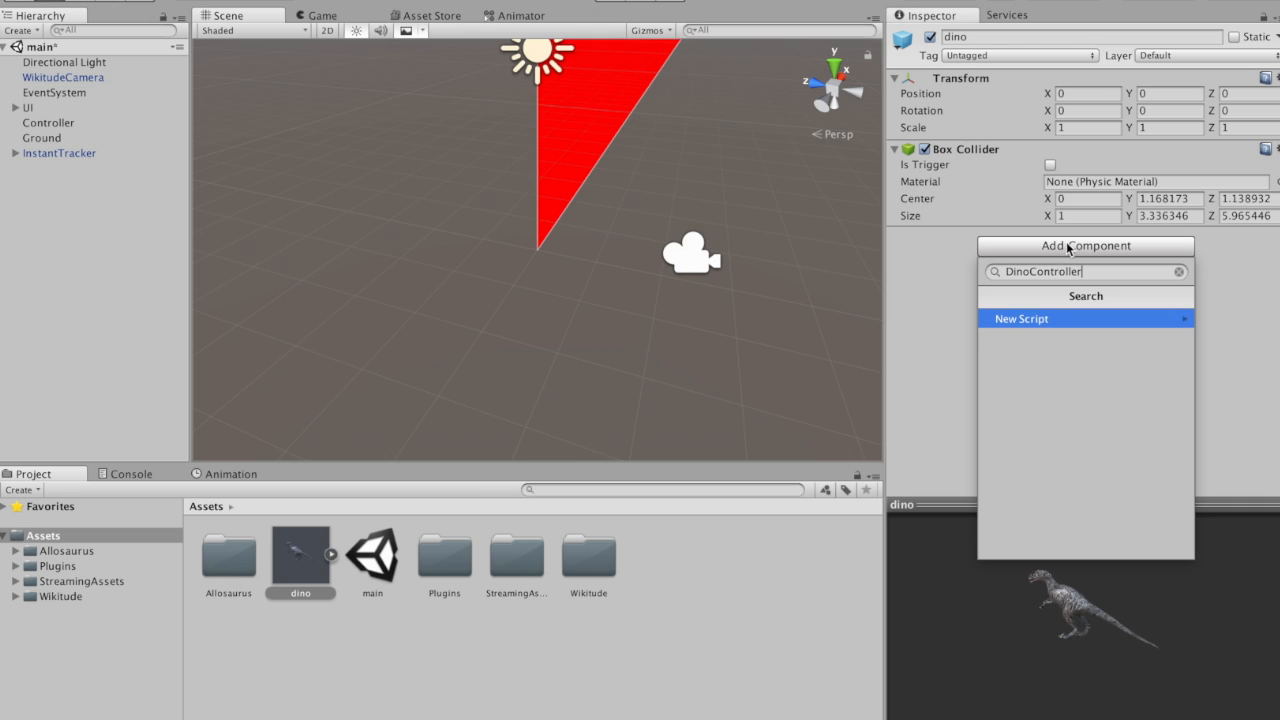
pyautogui.press('Return')
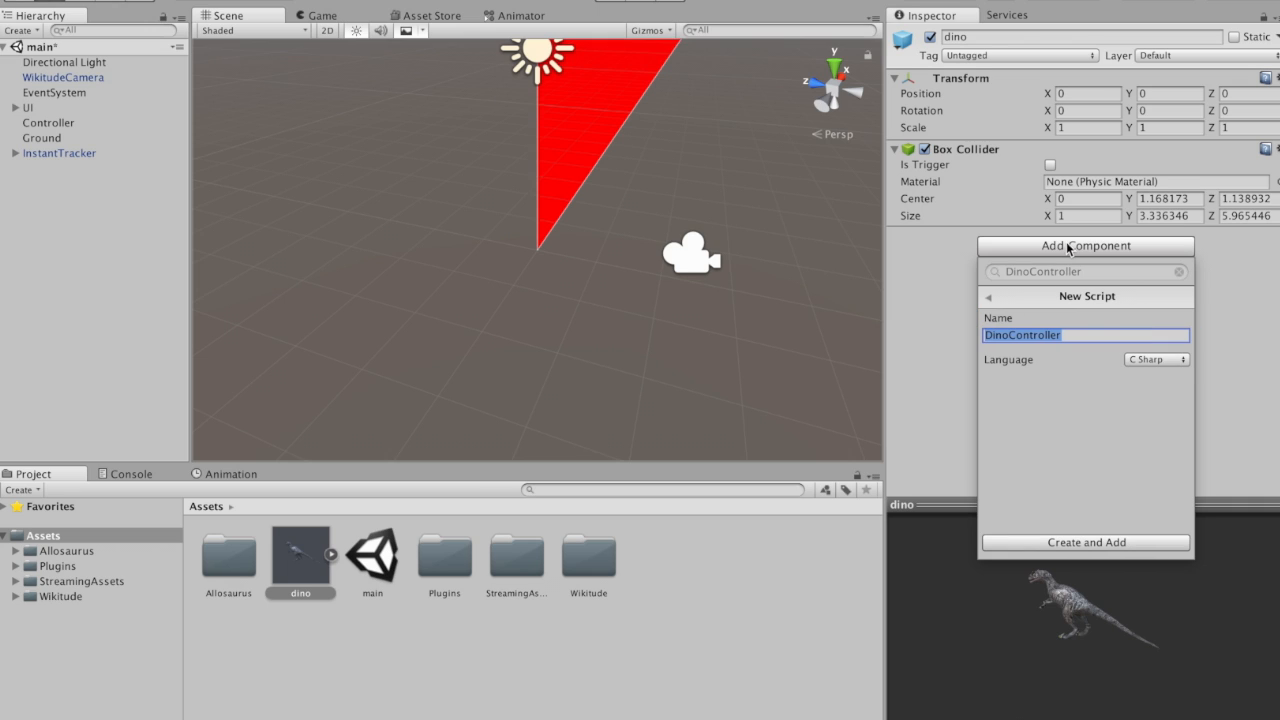
pyautogui.click(1089, 542)
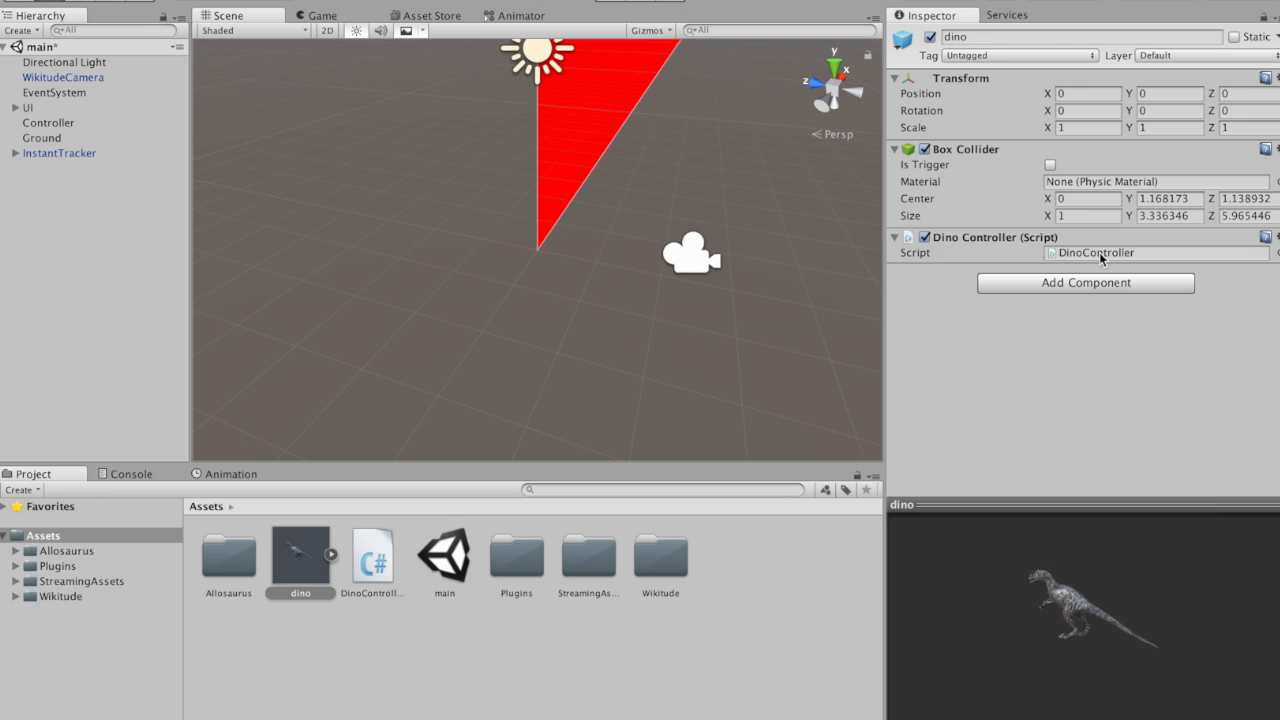
pyautogui.doubleClick(1099, 252)
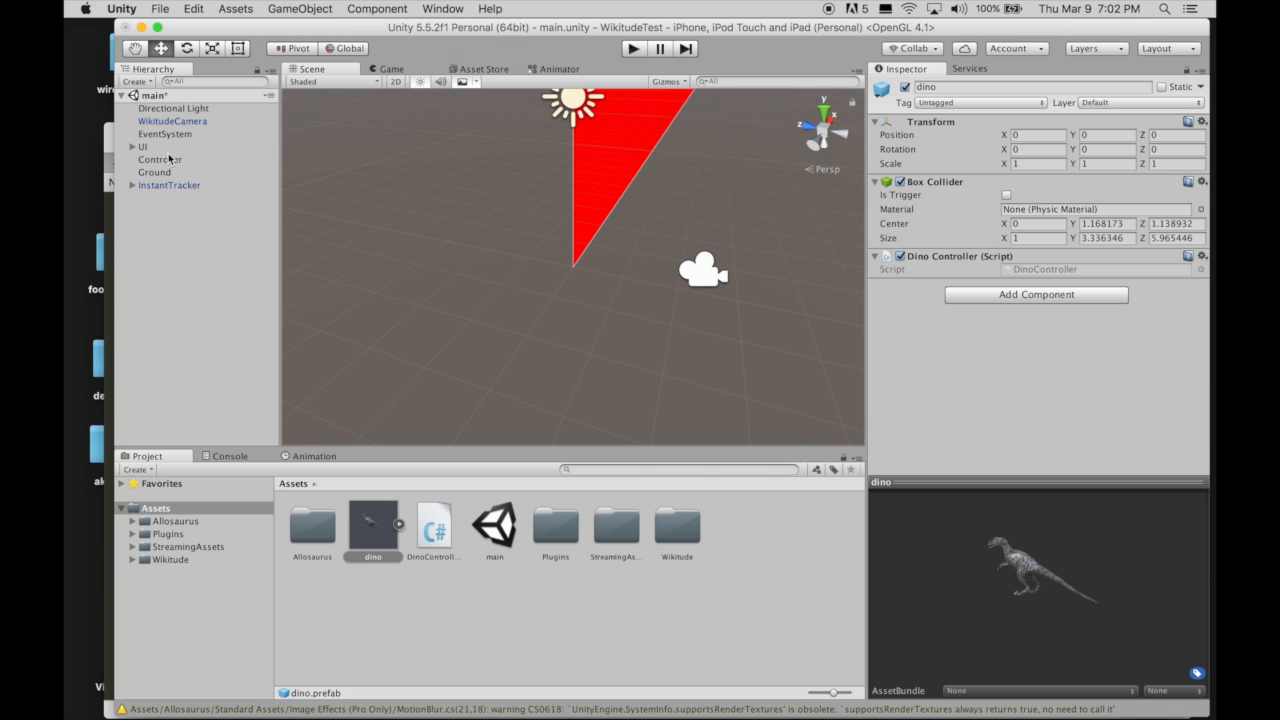
# Open the Controller's InstantTrackerController script and change the _gridRenderer field from private to public.
pyautogui.click(162, 160)
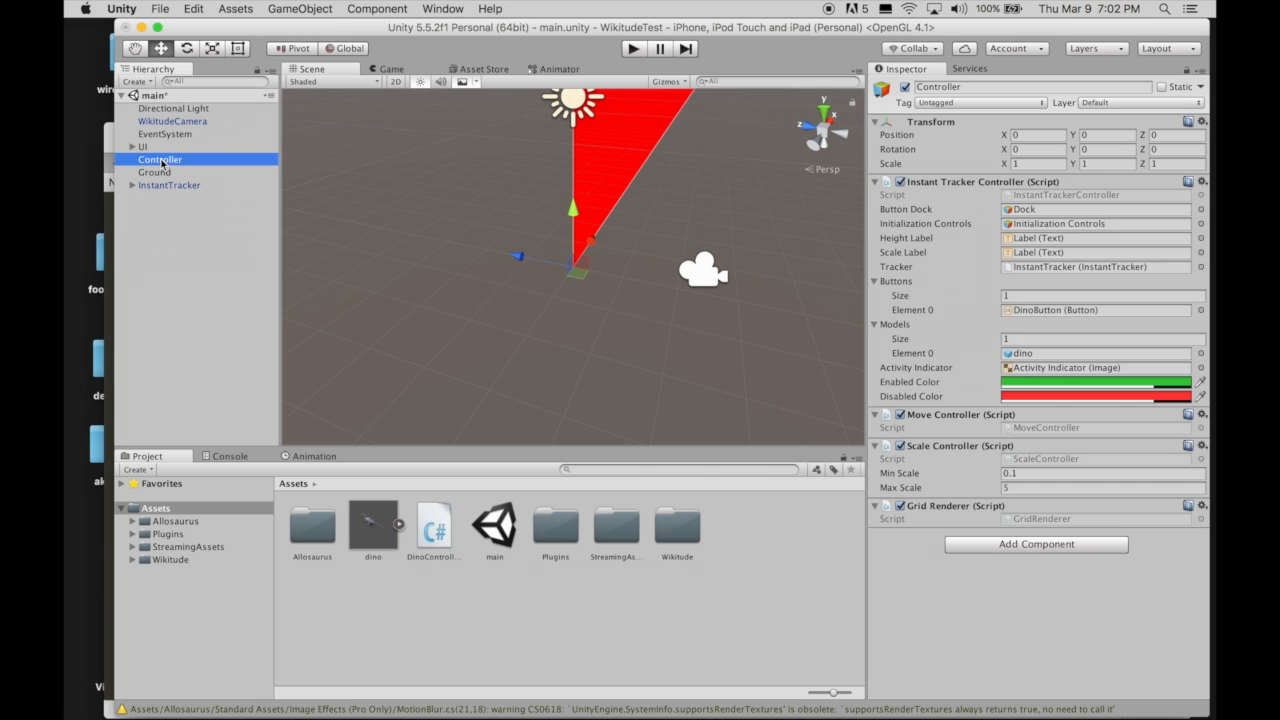
pyautogui.doubleClick(1100, 195)
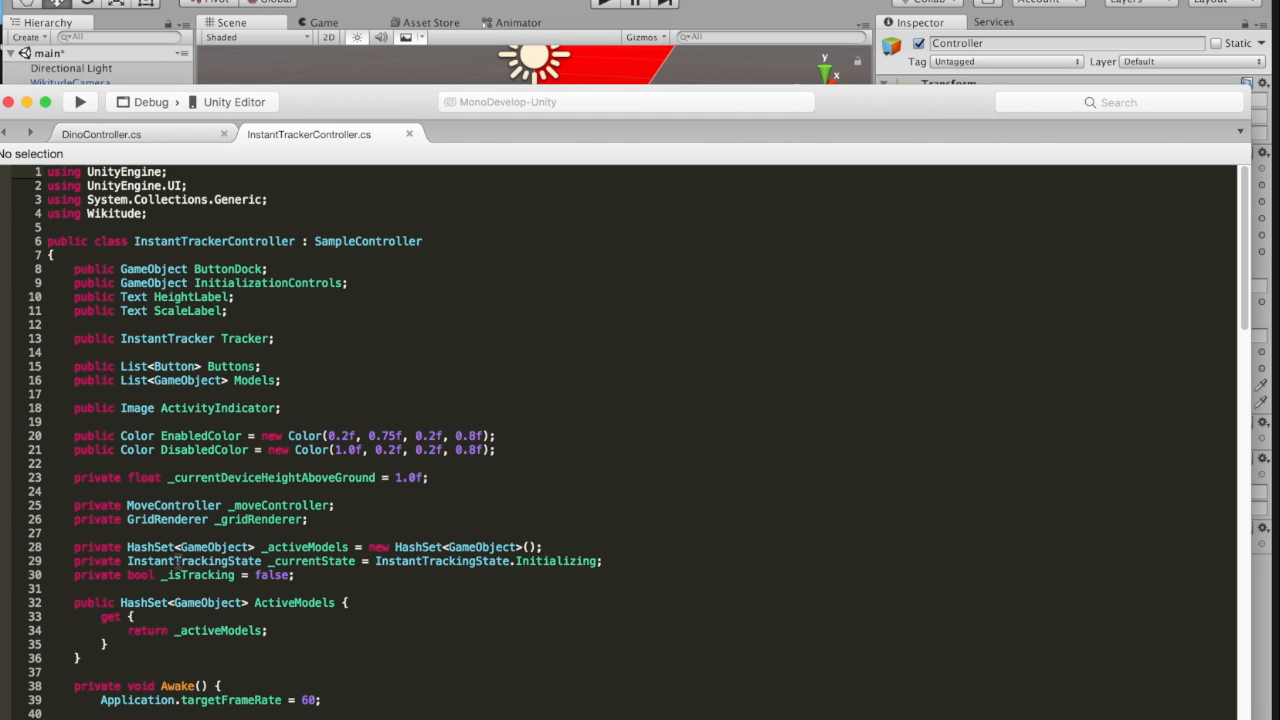
pyautogui.moveTo(123, 519); pyautogui.dragTo(75, 518)
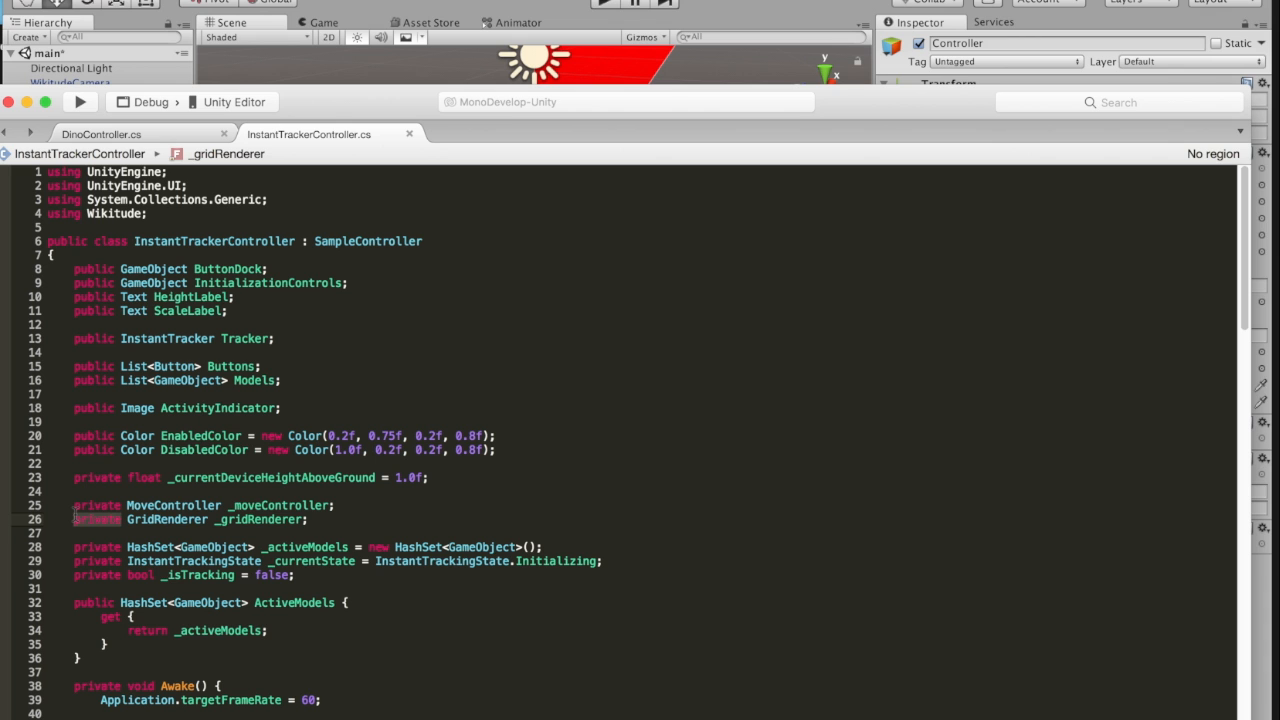
pyautogui.write('public')
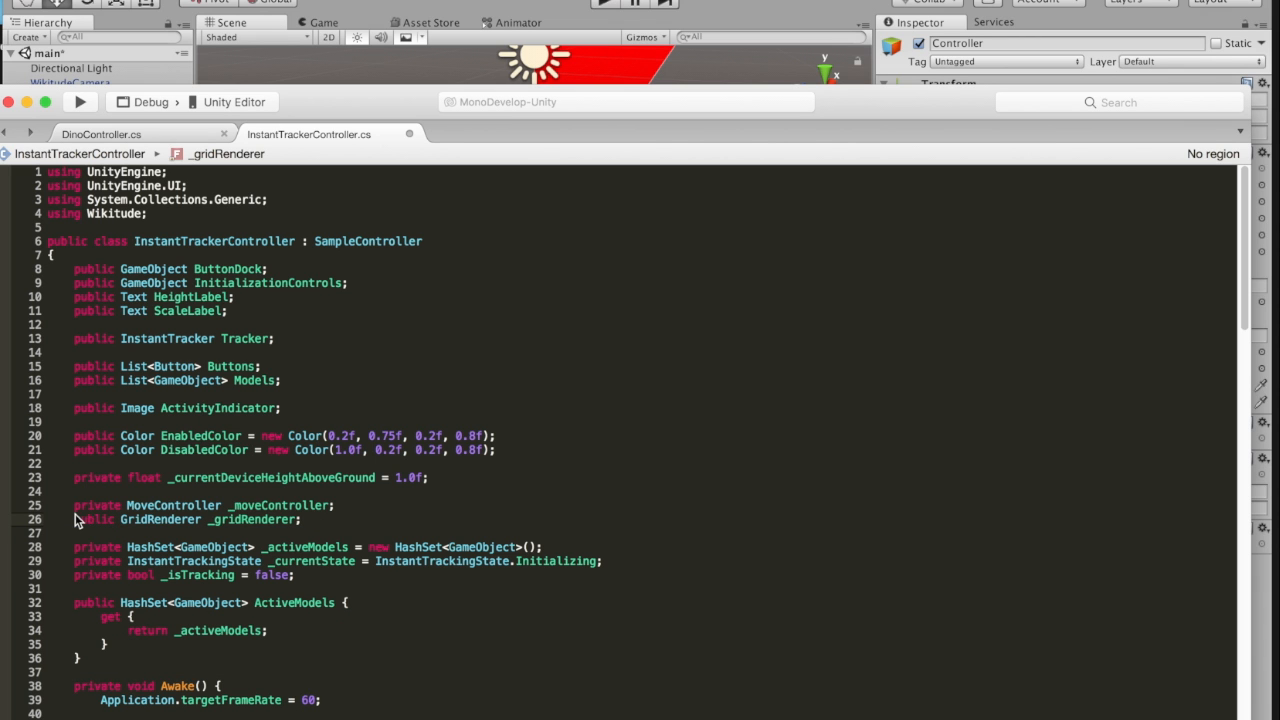
pyautogui.scroll(-20, 443, 560)
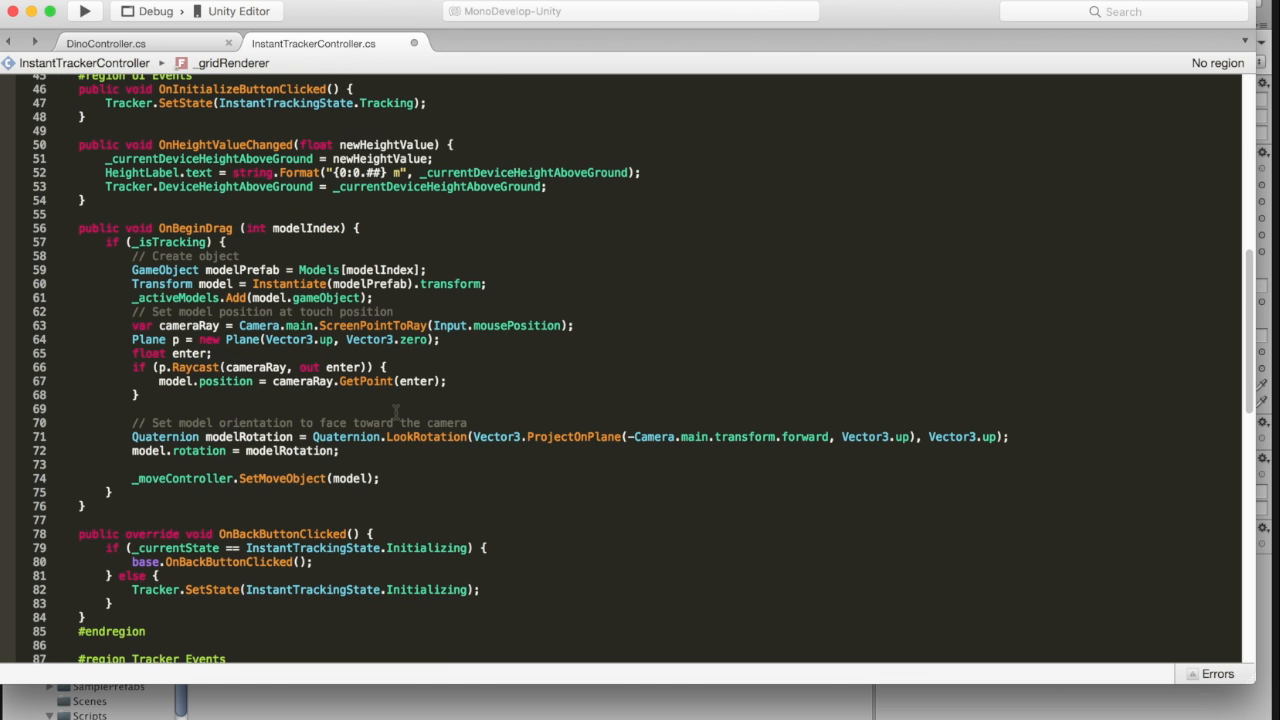
# Move the _gridRenderer.enabled = active; line to the start of the SetSceneActive method and close the InstantTrackerController script.
pyautogui.scroll(-5, 312, 518)
pyautogui.scroll(5, 312, 518)
pyautogui.moveTo(313, 388); pyautogui.dragTo(106, 388)
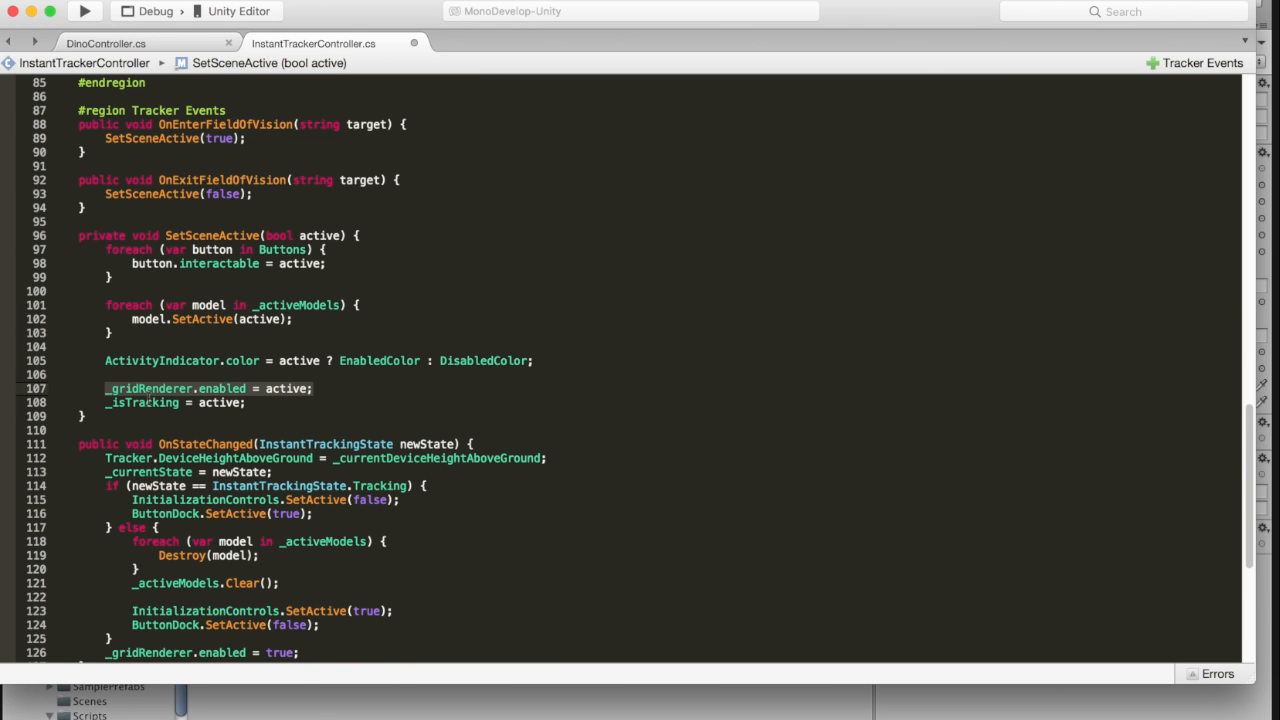
pyautogui.press('super+x')
pyautogui.click(371, 239)
pyautogui.press('Return')
pyautogui.press('Return')
pyautogui.press('Up')
pyautogui.press('Return')
pyautogui.press('super+v')
pyautogui.click(414, 44)
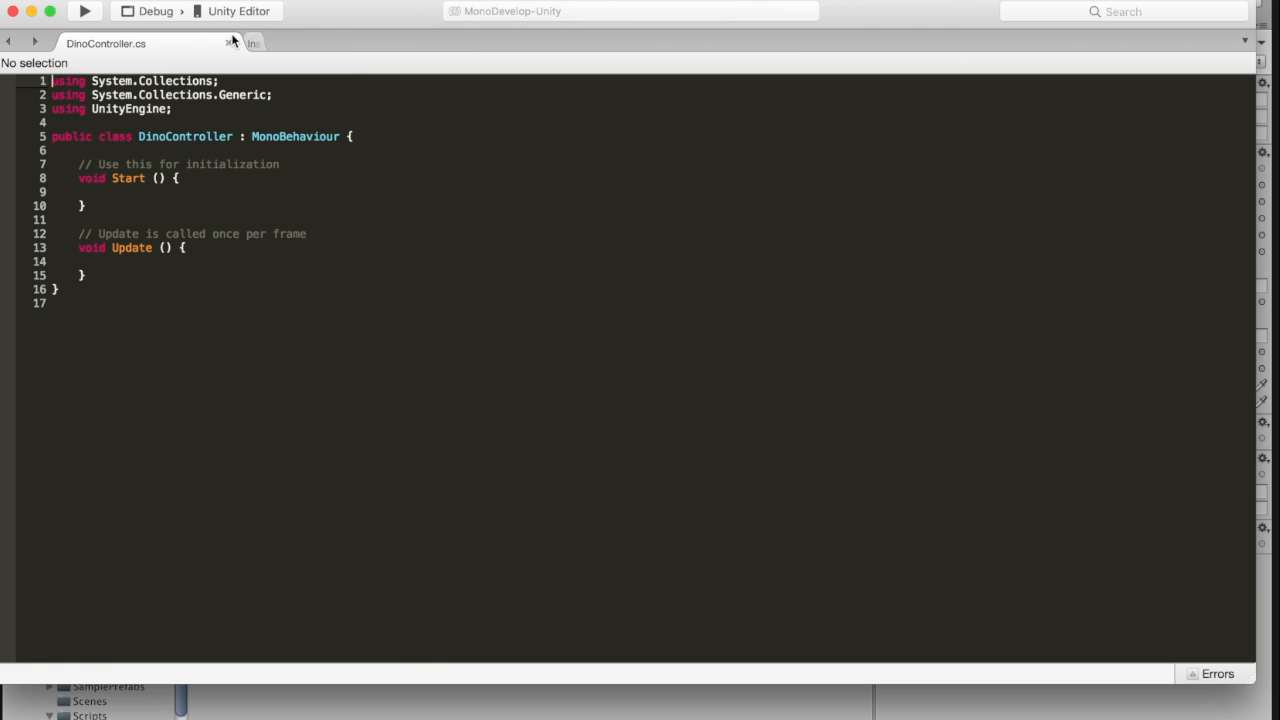
# Declare the private fields InstantTrackerController trackerScript and GameObject ButtonsParent at the start of the DinoController class.
pyautogui.click(366, 137)
pyautogui.press('Return')
pyautogui.press('Return')
pyautogui.press('Return')
pyautogui.press('Up')
pyautogui.write('private Instan')
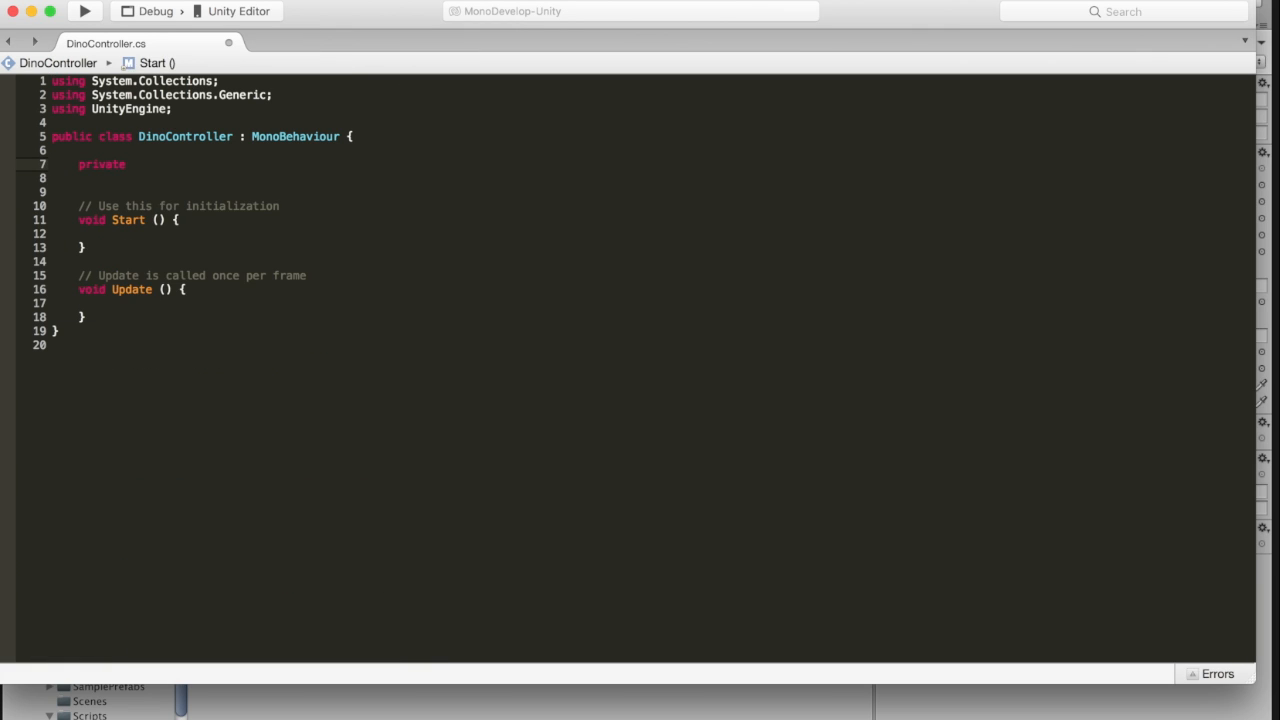
pyautogui.press('Down')
pyautogui.write('trackerScript;')
pyautogui.press('Return')
pyautogui.press('Return')
pyautogui.press('Up')
pyautogui.write('private GameObject')
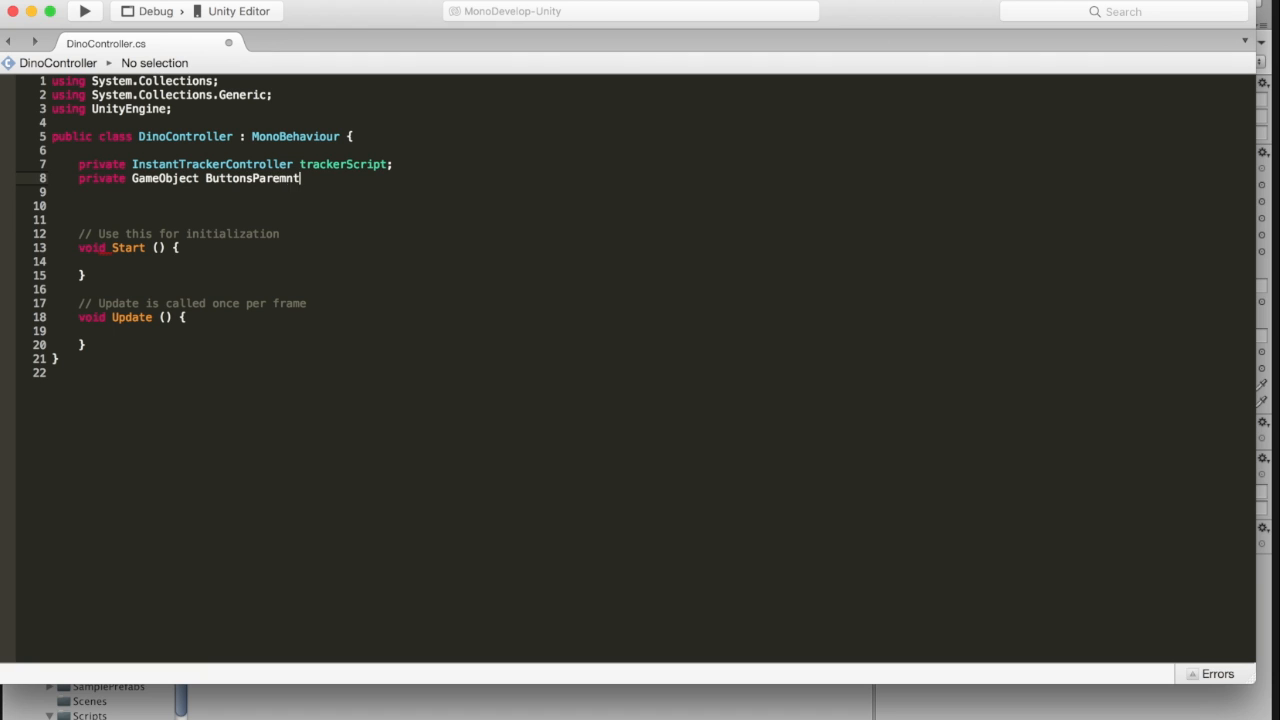
# In Start, assign trackerScript = GameObject.Find ("Controller").gameObject.GetComponent<InstantTrackerController> ();.
pyautogui.click(194, 247)
pyautogui.press('Return')
pyautogui.press('Return')
pyautogui.write('tracker')
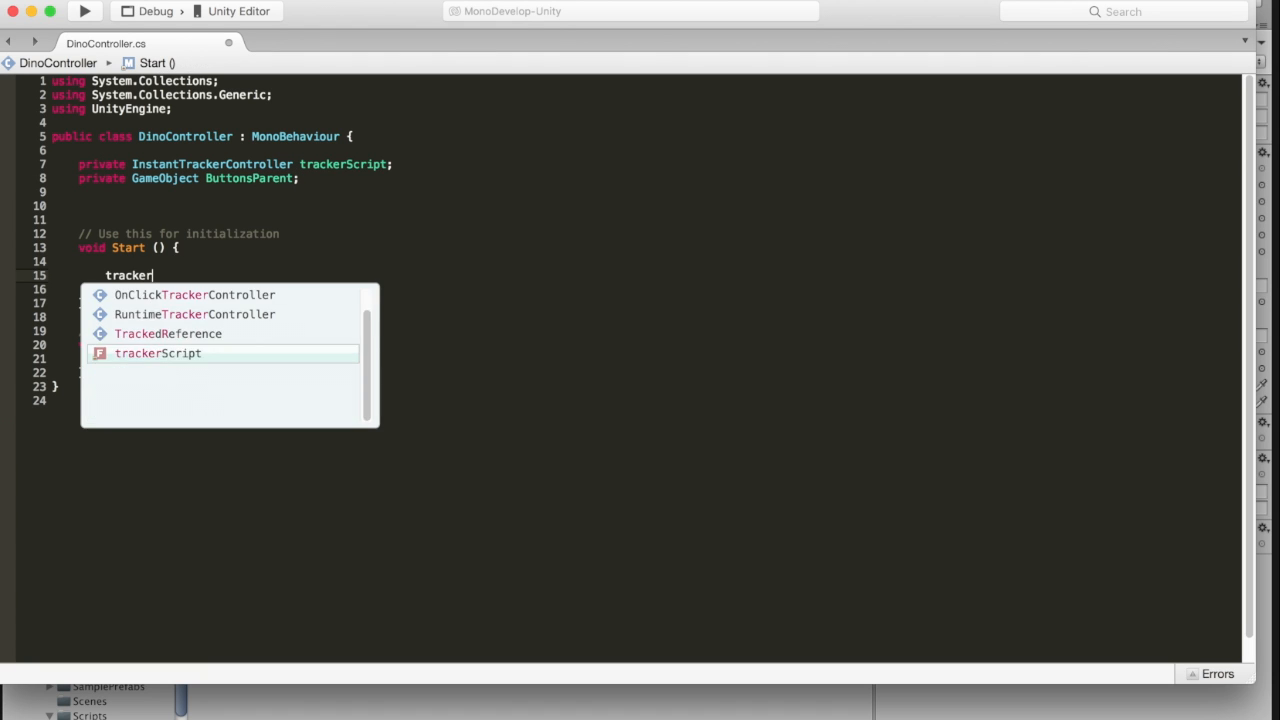
pyautogui.write('Script = GameObject.Find("Controller").gameObject.Set')
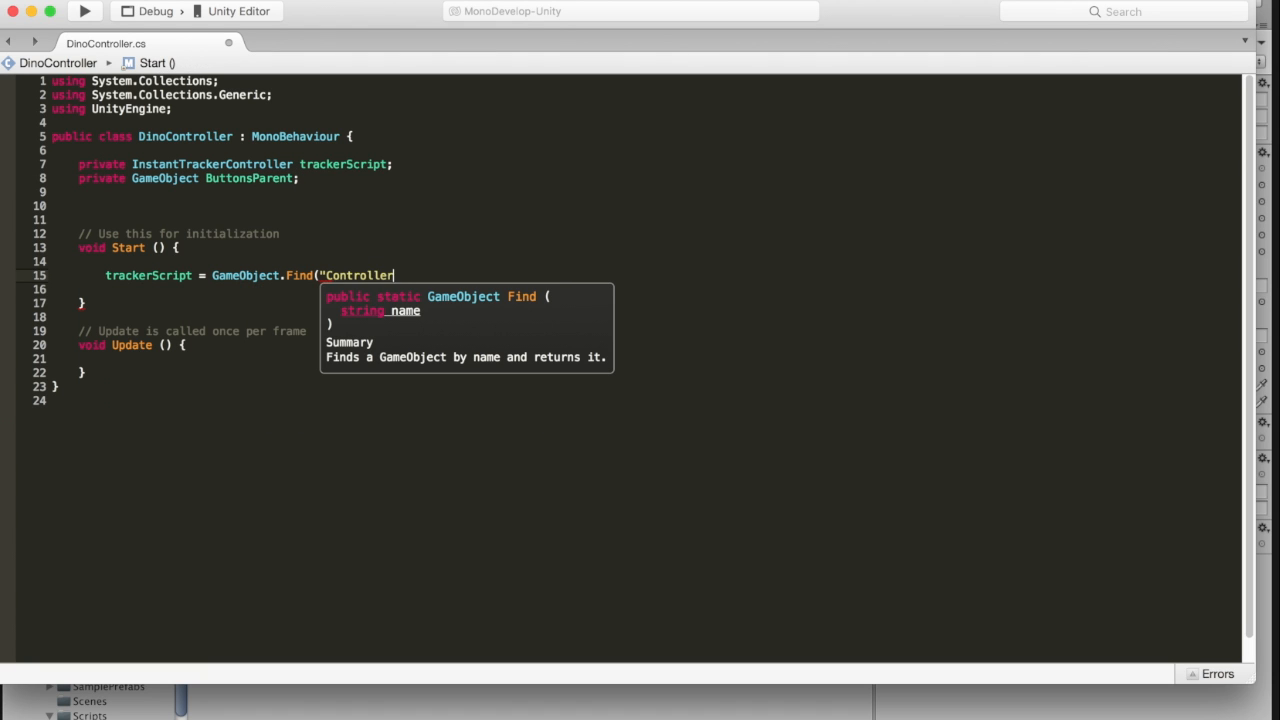
pyautogui.press('BackSpace')
pyautogui.press('BackSpace')
pyautogui.press('BackSpace')
pyautogui.write('Get')
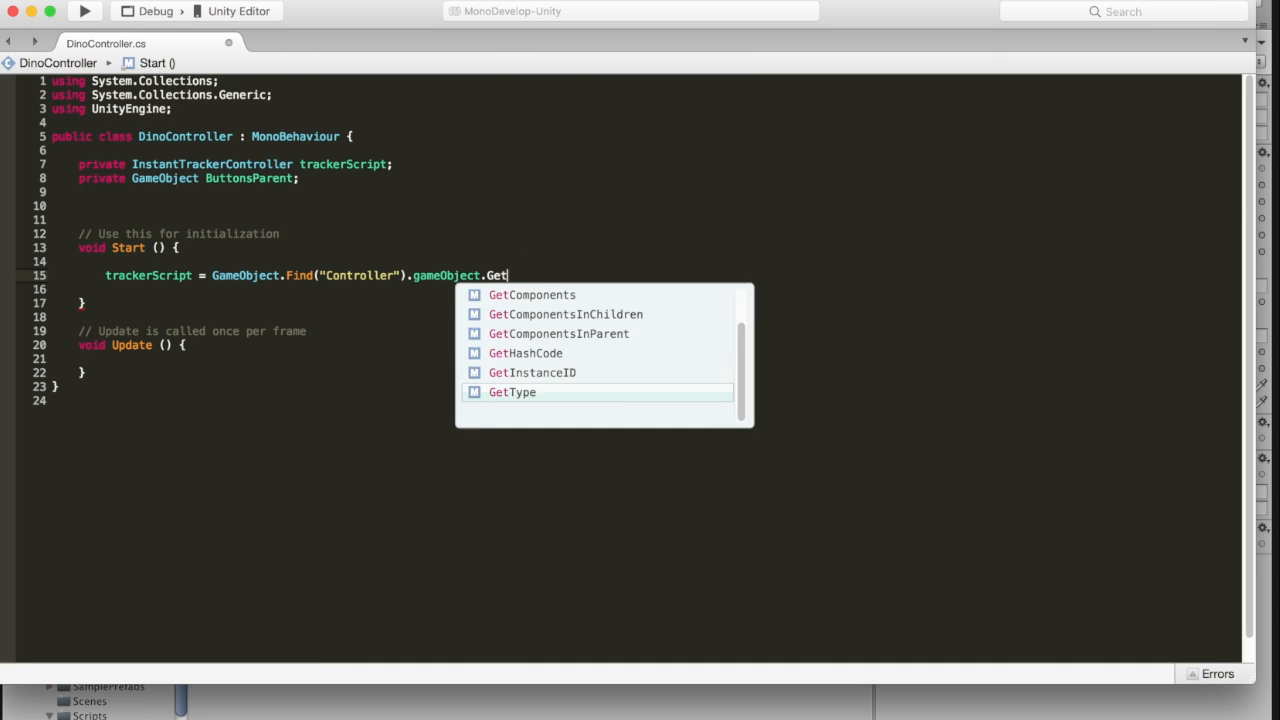
pyautogui.write('Component<InstantTrackerController> ();')
pyautogui.press('Return')
# Below it in Start, assign ButtonsParent = GameObject.Find ("Buttons Parent");.
pyautogui.write('ButtonsParent = GameObject.Find (')
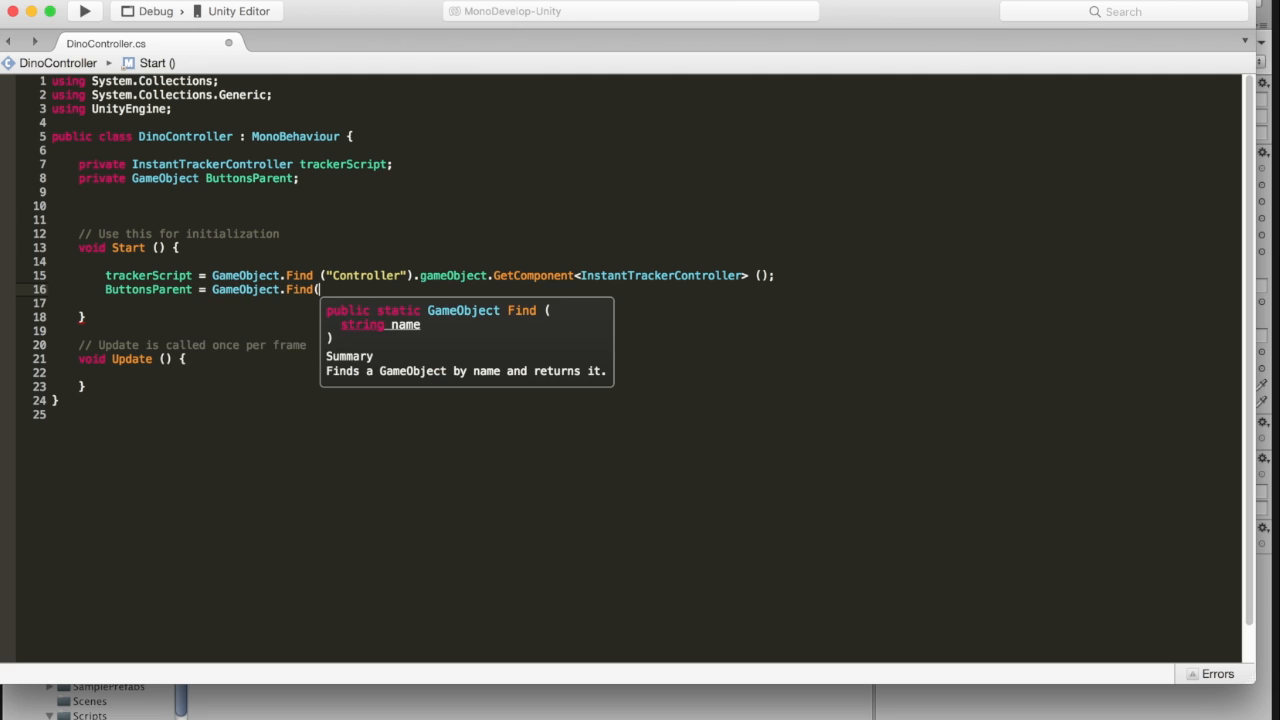
pyautogui.write('"Buttons Parent");')
pyautogui.press('Return')
pyautogui.press('Return')
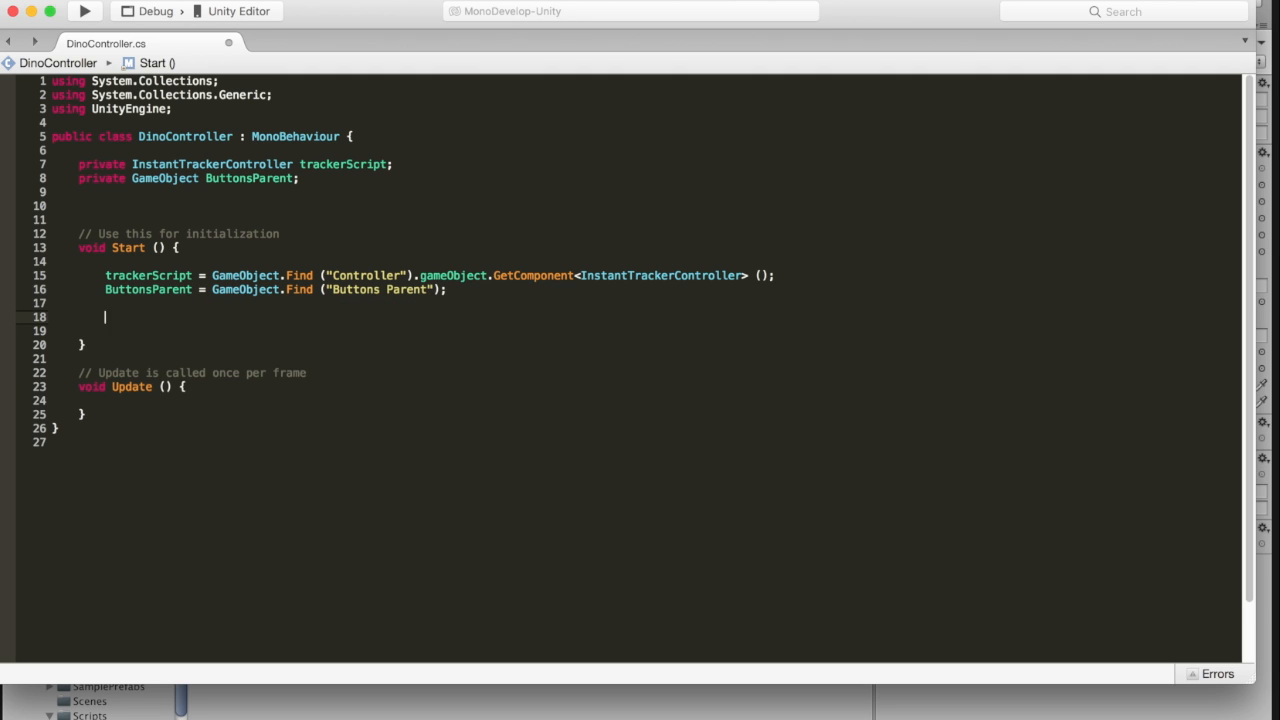
# Finish Start by setting trackerScript._gridRenderer.enabled = false; and calling ButtonsParent.SetActive (false);.
pyautogui.write('tracker')
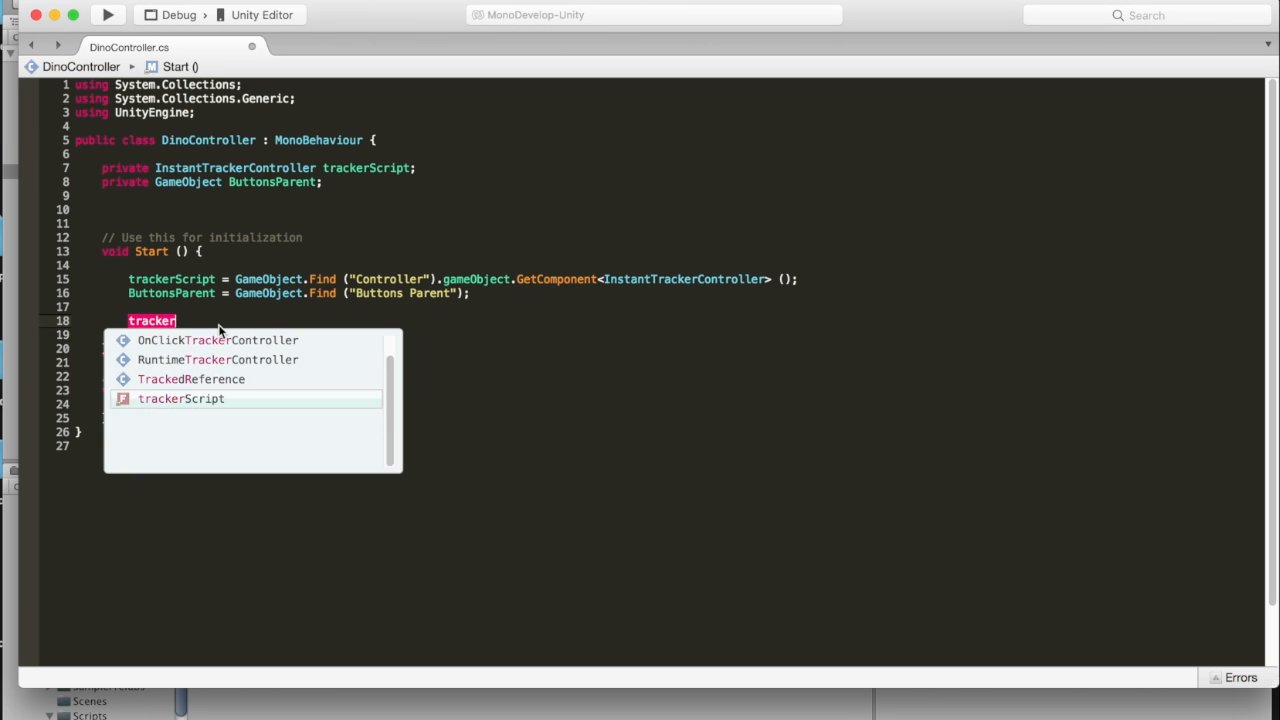
pyautogui.write('Script._gridRenderer.enabled = false;')
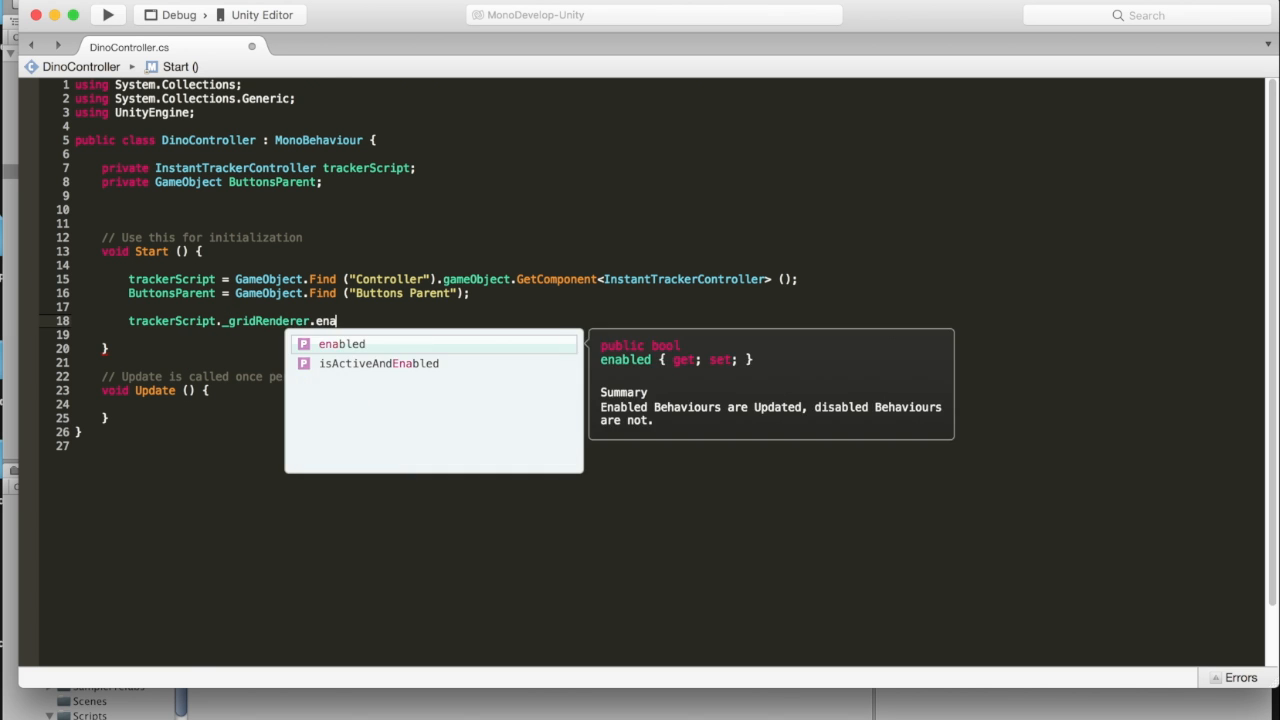
pyautogui.press('Return')
pyautogui.write('ButtonsParent.SetActive (false);')
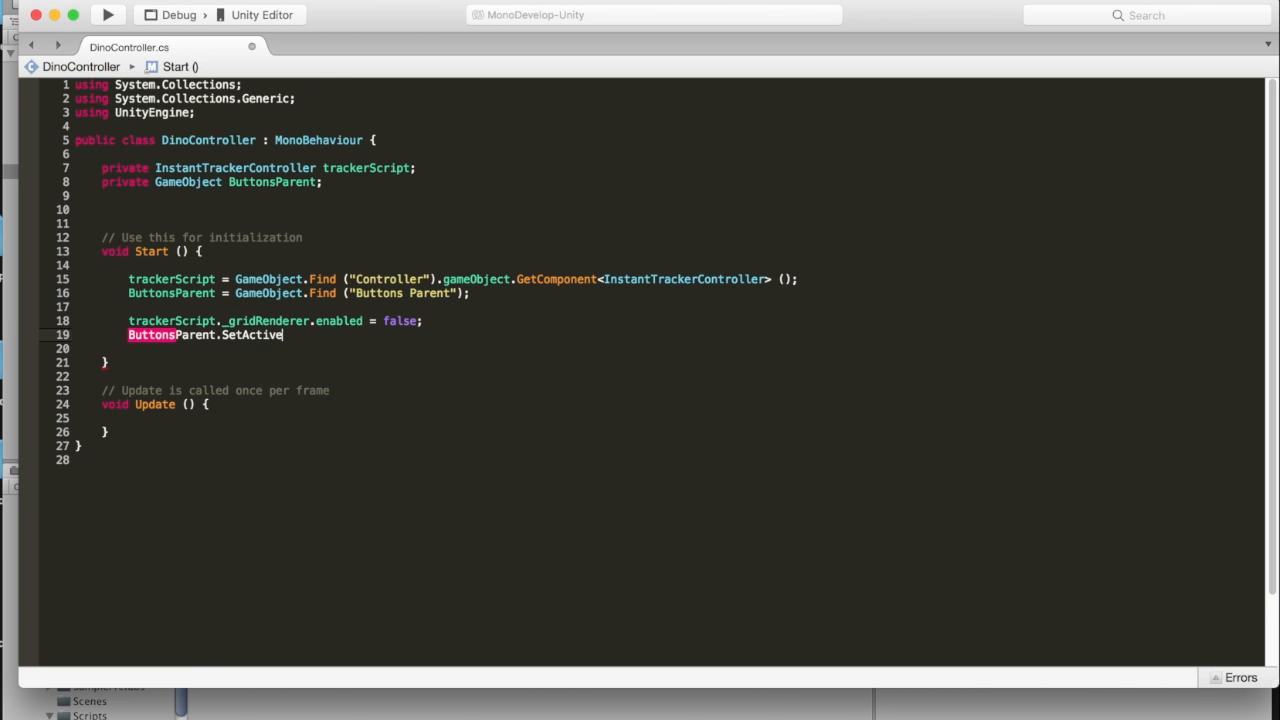
# Add an OnEnable method after Start containing trackerScript._gridRenderer.enabled = false; and ButtonsParent.SetActive (false);.
pyautogui.press('Down')
pyautogui.press('Down')
pyautogui.press('Return')
pyautogui.press('Return')
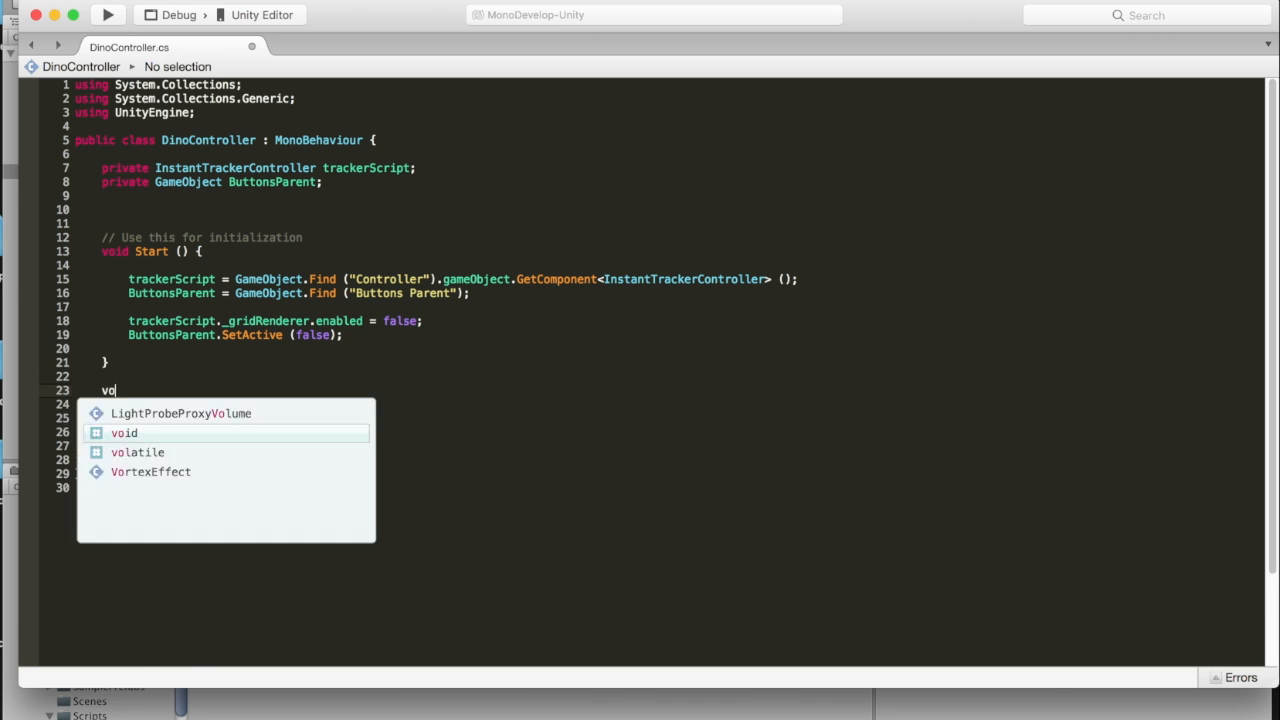
pyautogui.write('void OnEnable(){')
pyautogui.press('Return')
pyautogui.press('Return')
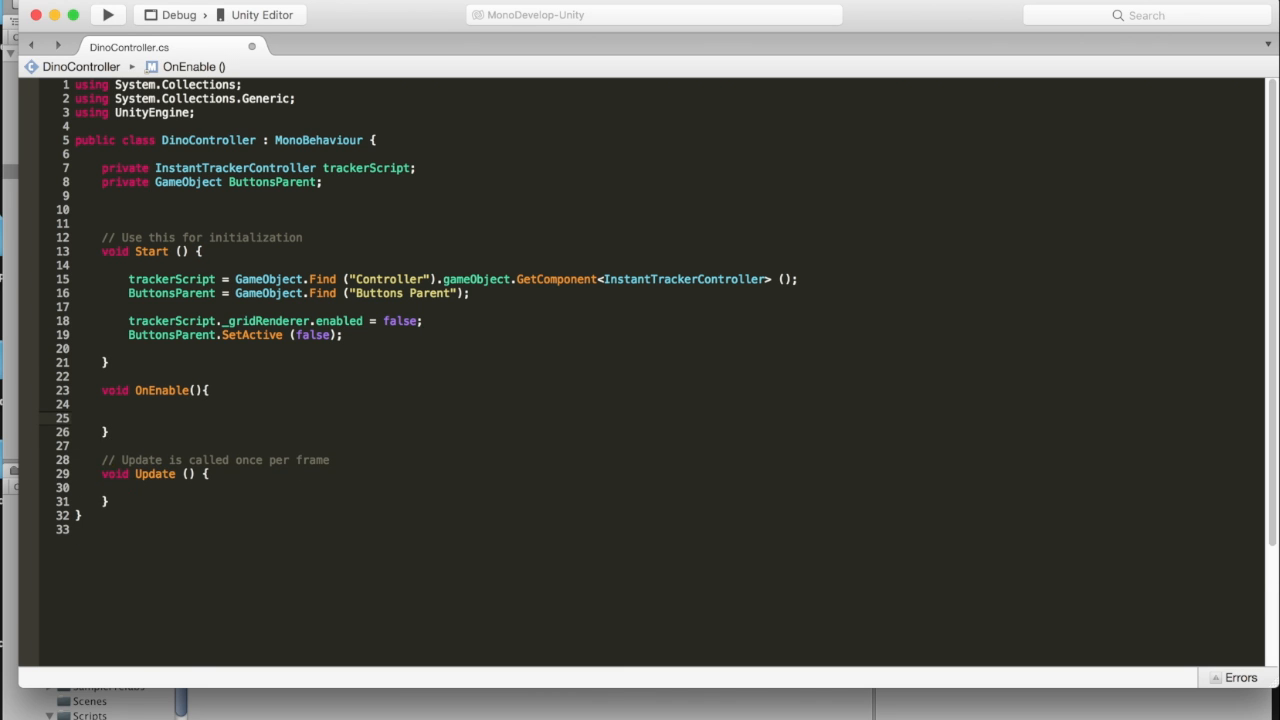
pyautogui.write('trackerScript._gridRenderer.enabled = false;')
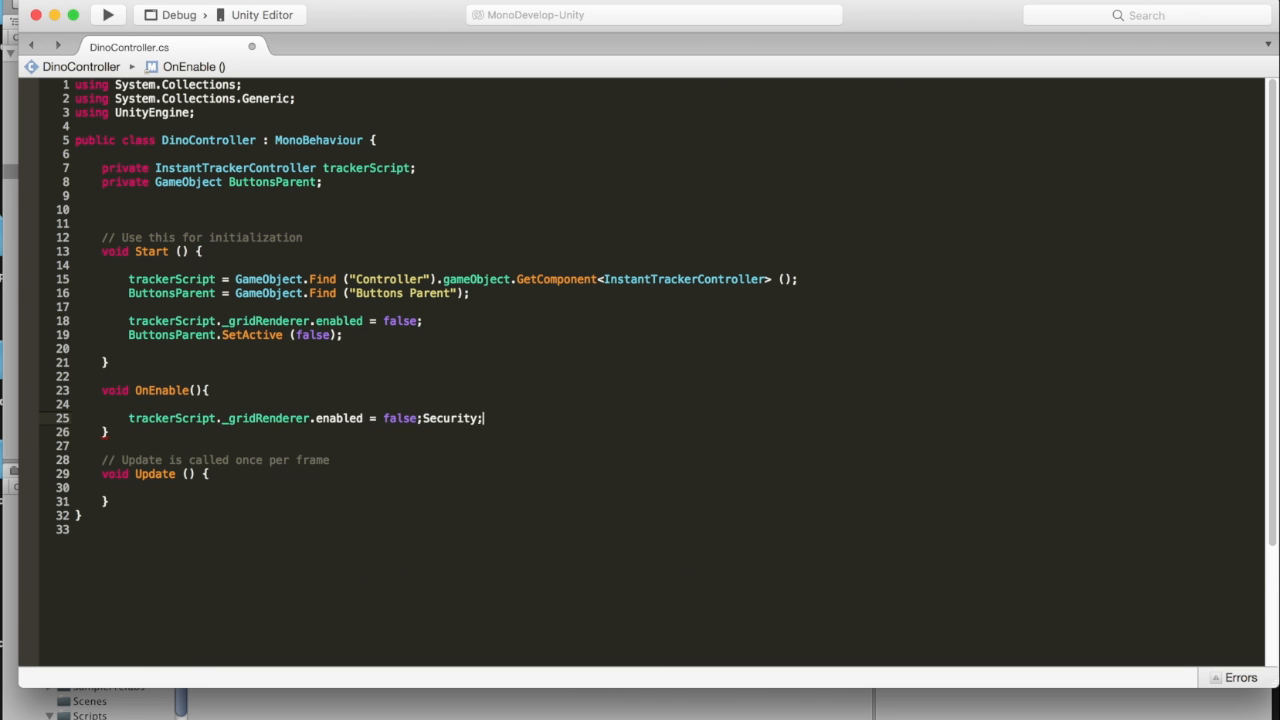
pyautogui.press('Return')
pyautogui.write('ButtonsParent.SetActive (false);')
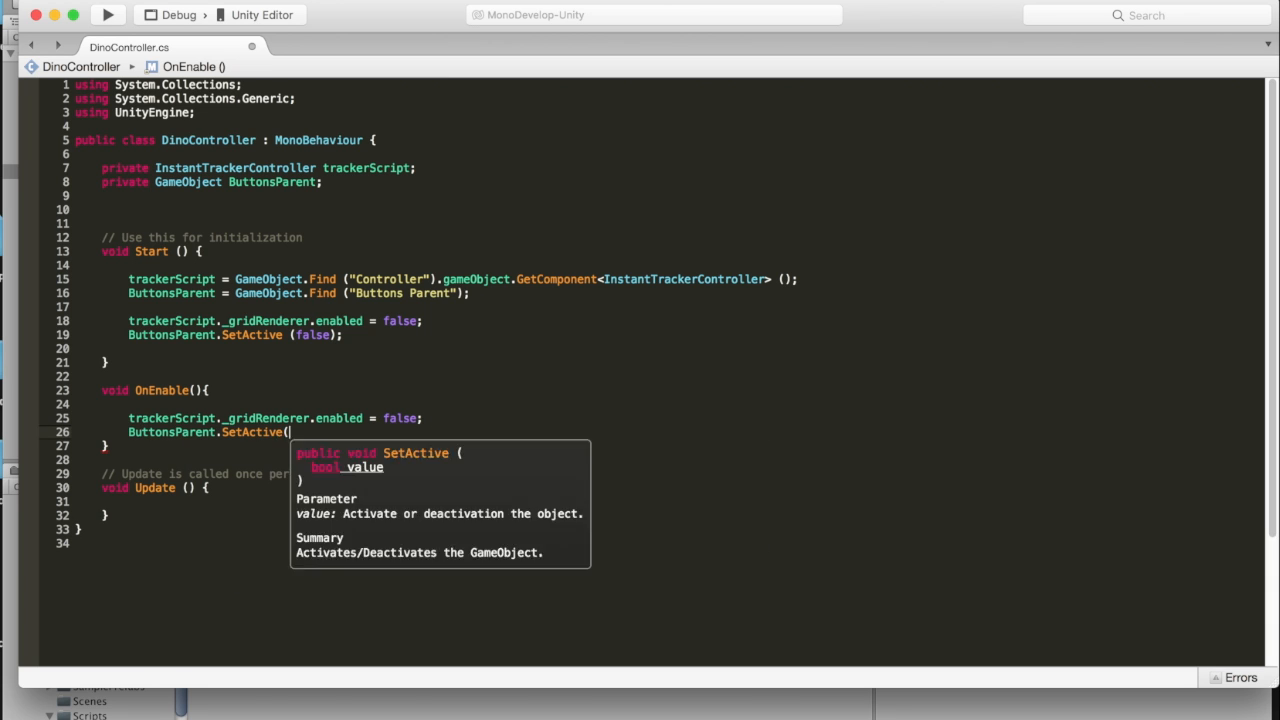
# Add an OnDisable method after OnEnable that calls ButtonsParent.SetActive (true);.
pyautogui.press('Down')
pyautogui.press('Return')
pyautogui.press('Return')
pyautogui.write('void On')
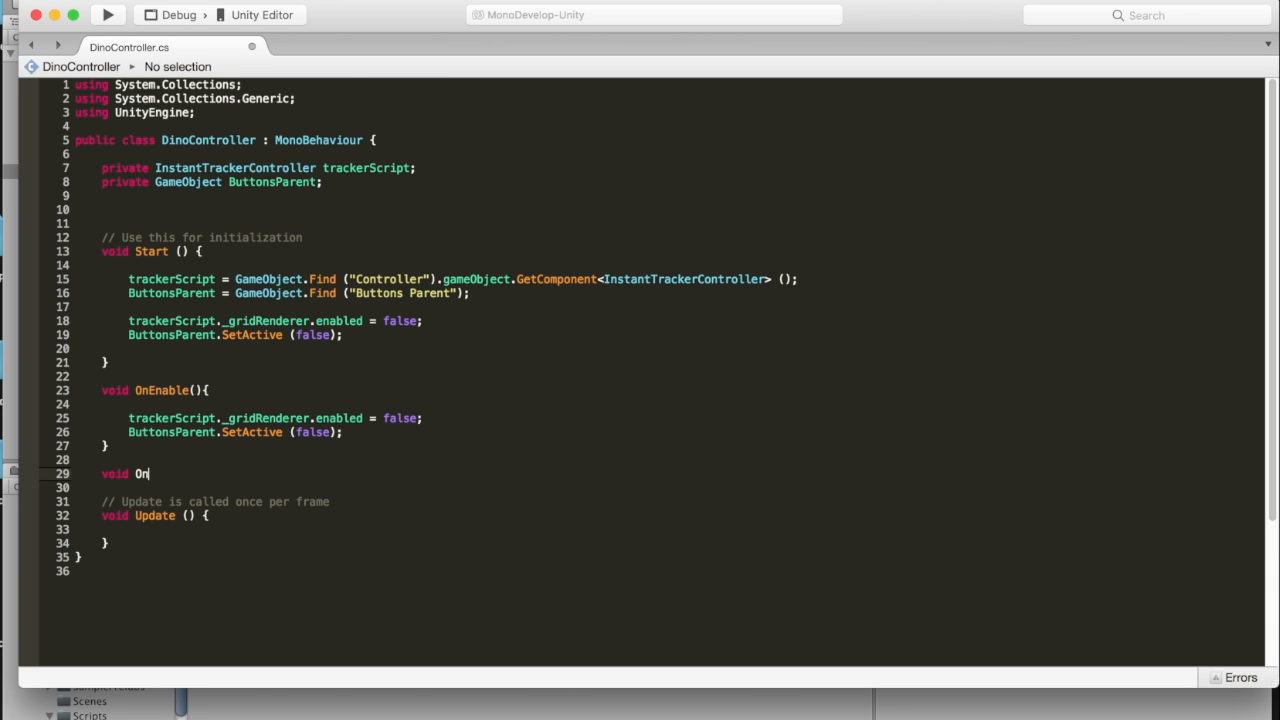
pyautogui.write('Disable(){')
pyautogui.press('Return')
pyautogui.press('Return')
pyautogui.press('Return')
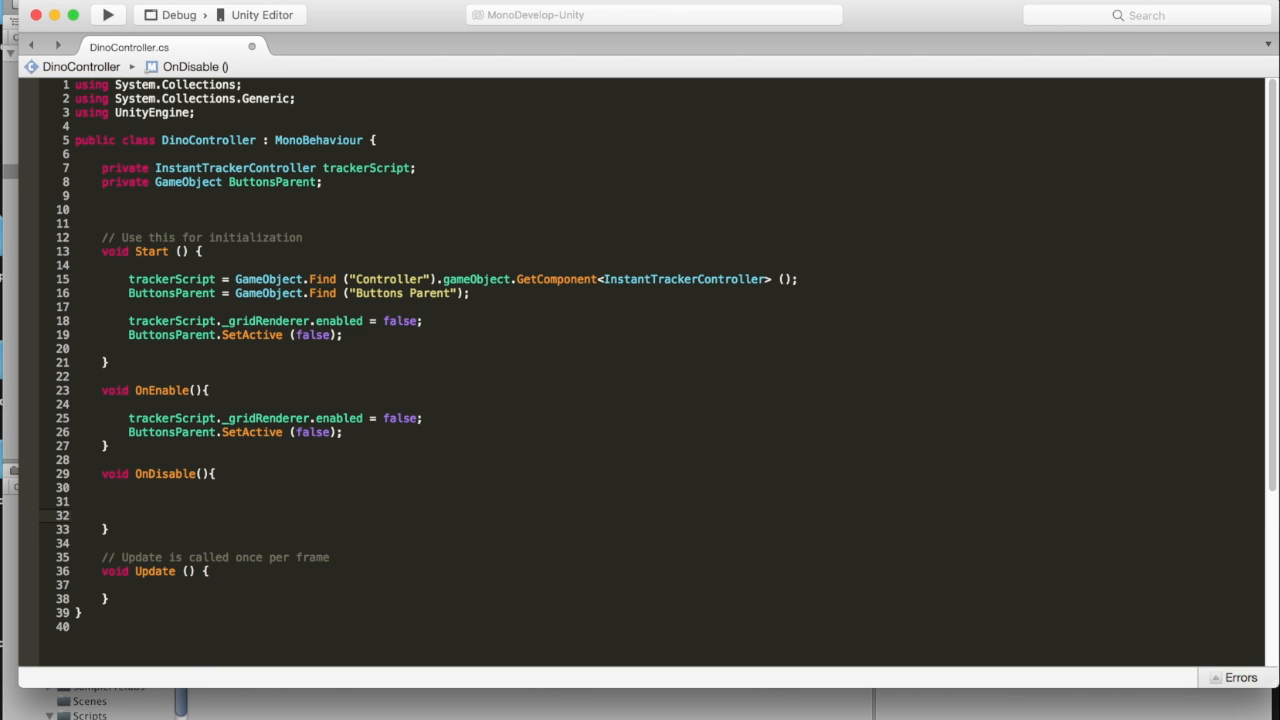
pyautogui.write('ButtonsParent.SetActive (true);')
# Delete the Update method and its comment from the DinoController script.
pyautogui.scroll(-5, 194, 560)
pyautogui.moveTo(112, 461); pyautogui.dragTo(34, 425)
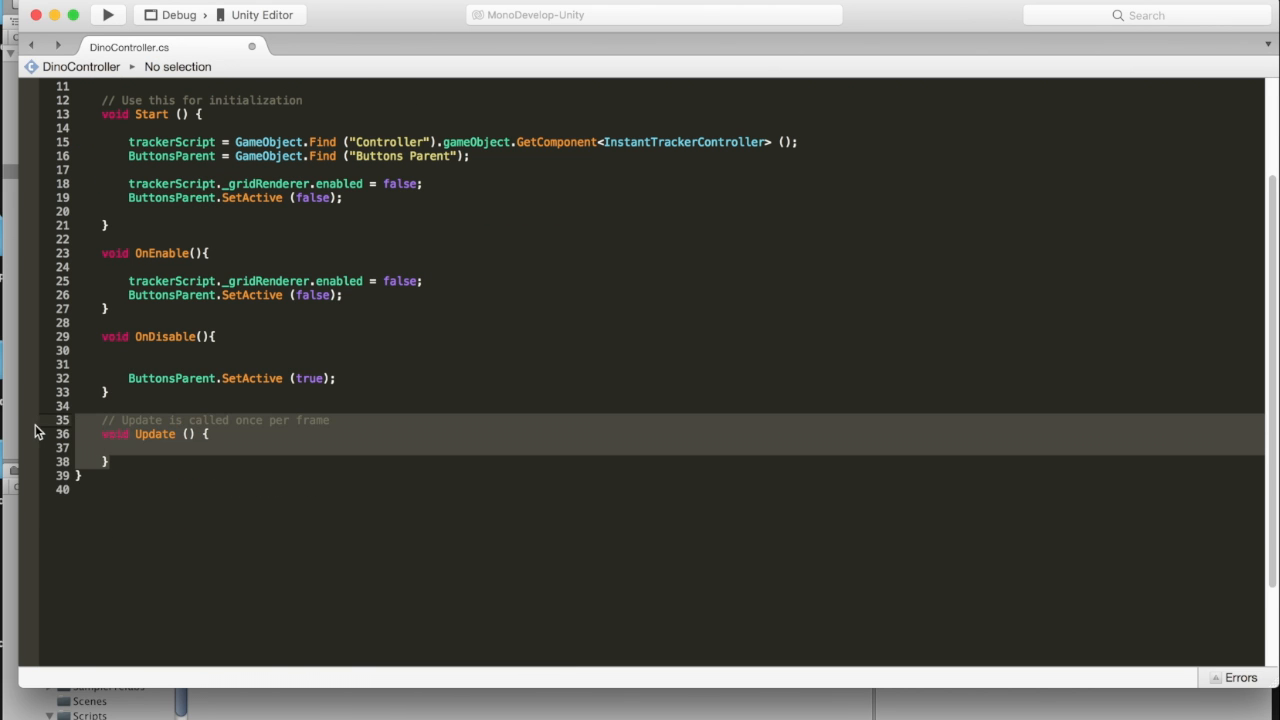
pyautogui.press('BackSpace')
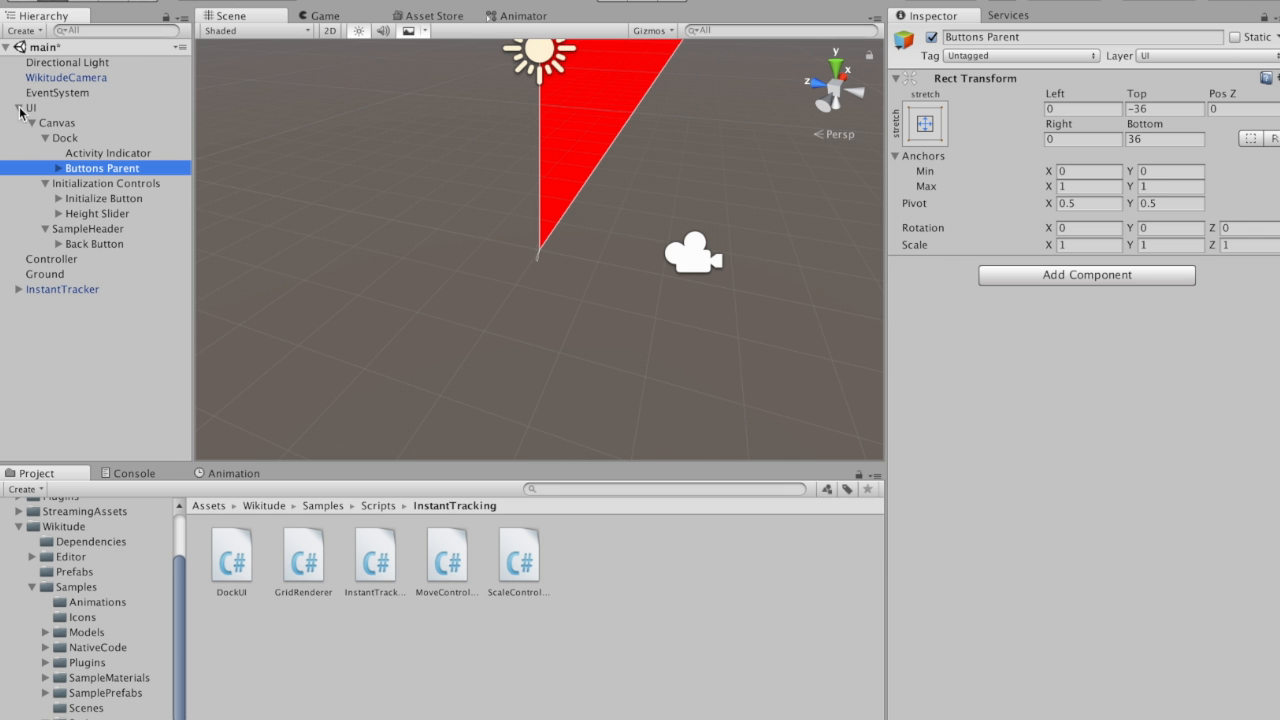
# Switch to Unity and set the UI Canvas's Canvas Scaler reference resolution to X 960 and Y 640.
pyautogui.click(19, 107)
pyautogui.click(32, 107)
pyautogui.click(17, 108)
pyautogui.click(50, 122)
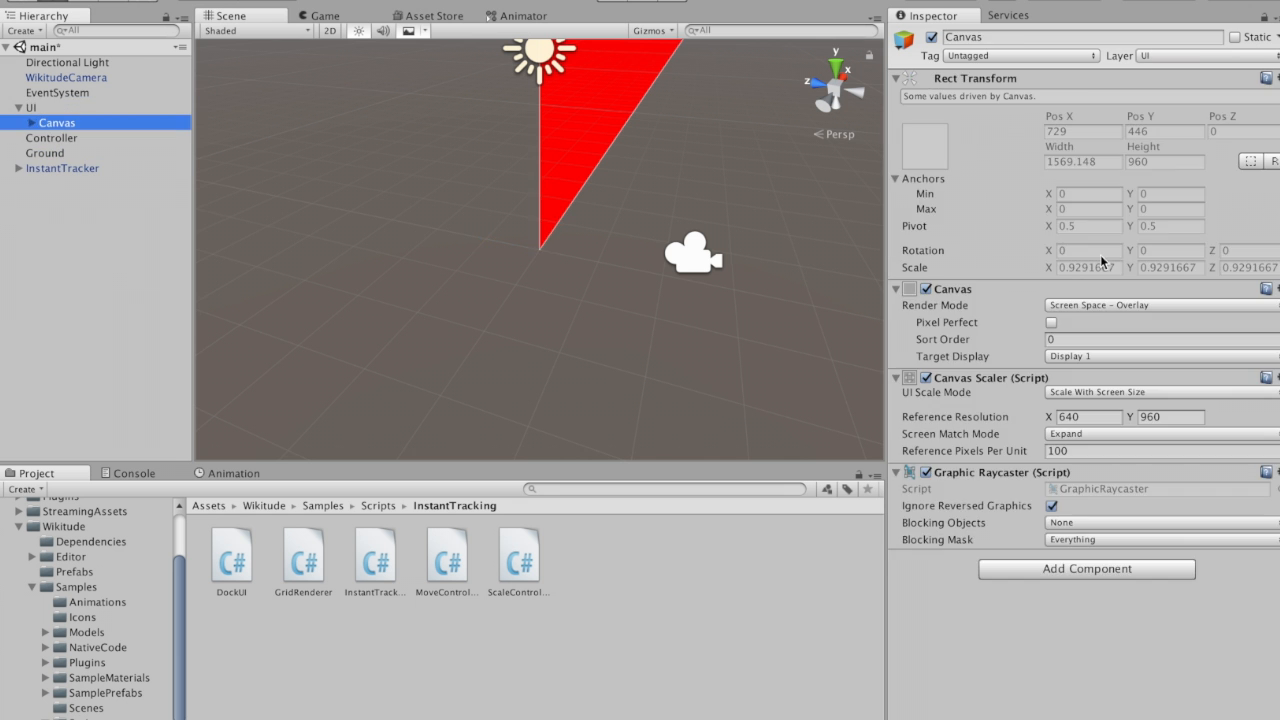
pyautogui.click(1111, 418)
pyautogui.write('960')
pyautogui.press('Tab')
pyautogui.write('640')
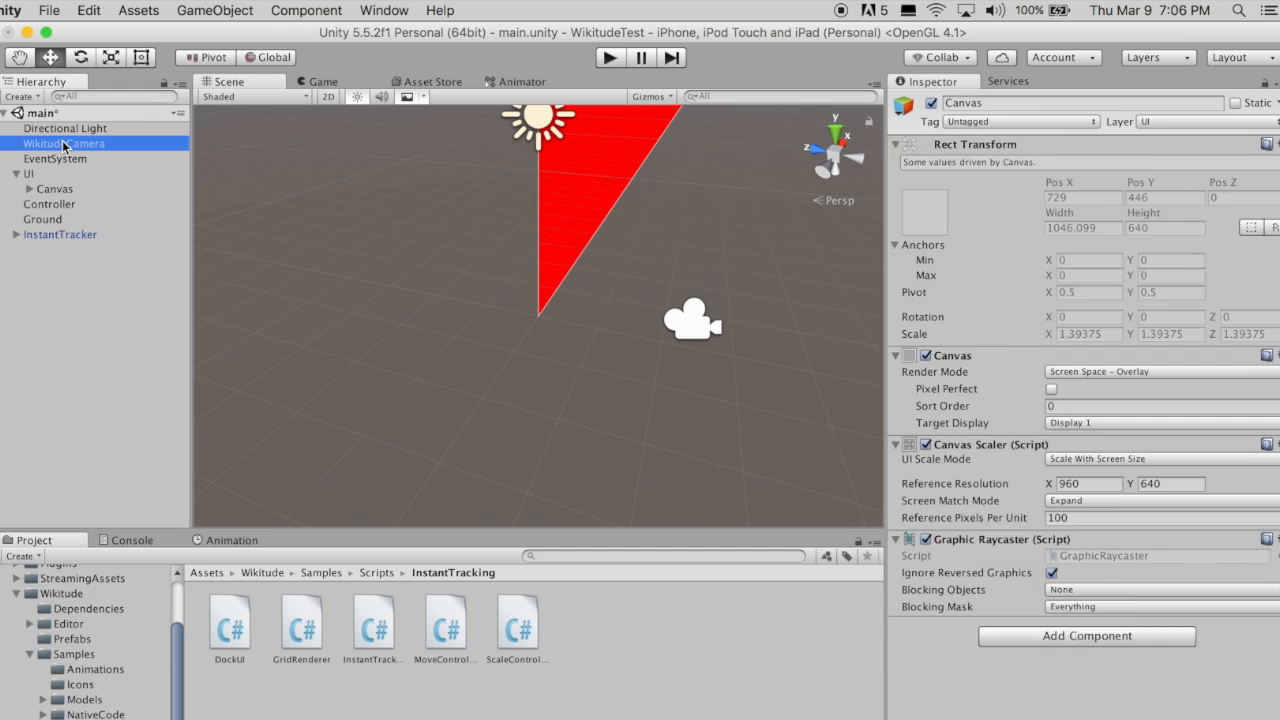
# Clear the Wikitude License Key field of the WikitudeCamera object.
pyautogui.click(66, 77)
pyautogui.click(1101, 201)
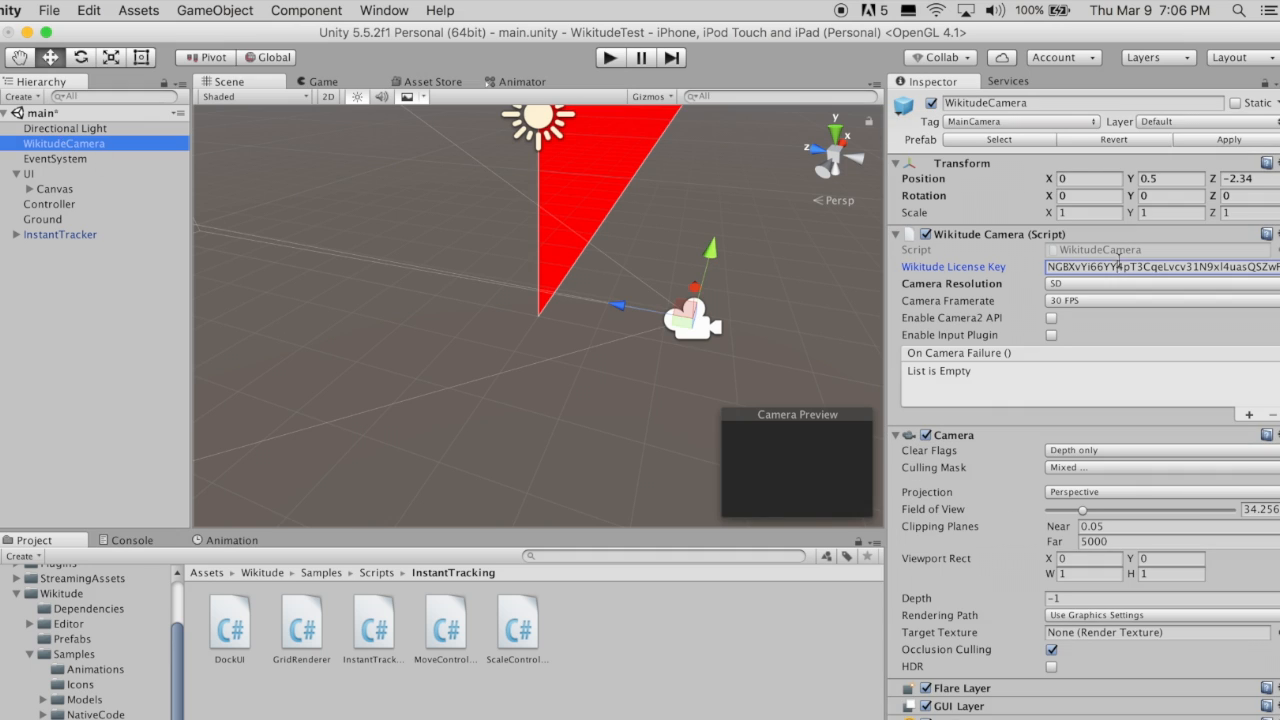
pyautogui.press('BackSpace')
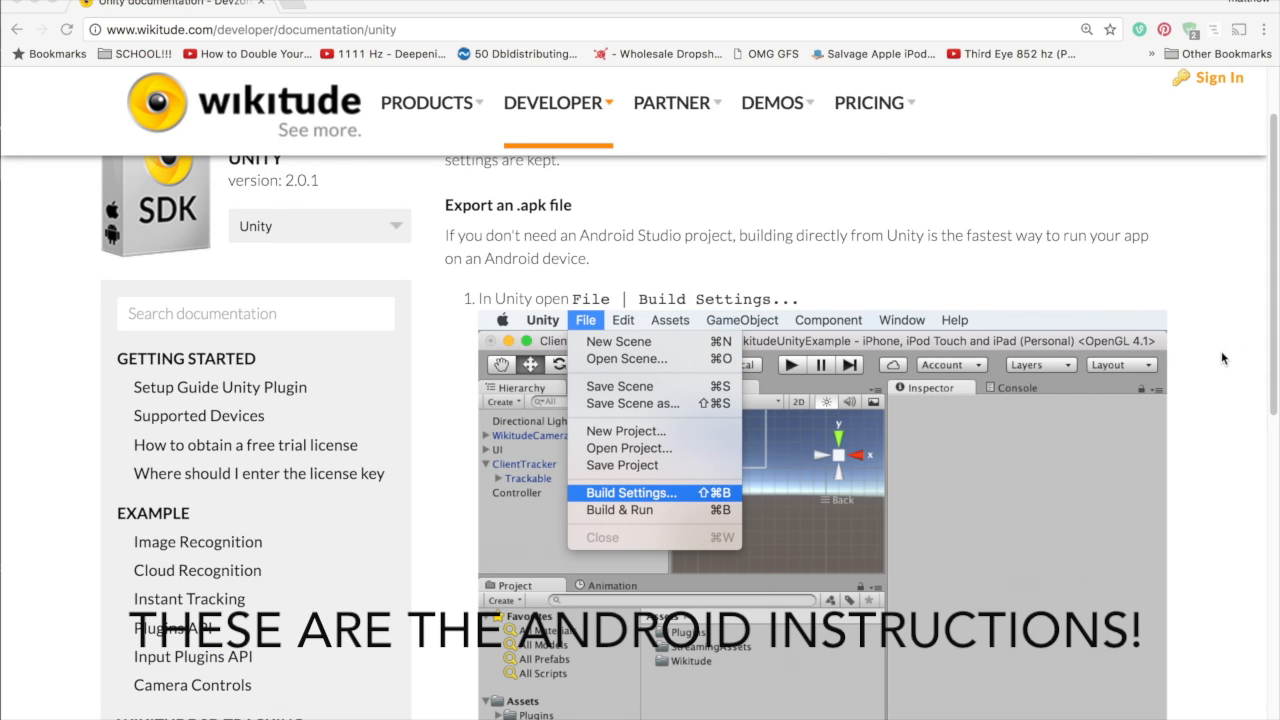
# Switch to the Wikitude Unity documentation in the browser and read the Android .apk export instructions.
pyautogui.scroll(-2, 1221, 351)
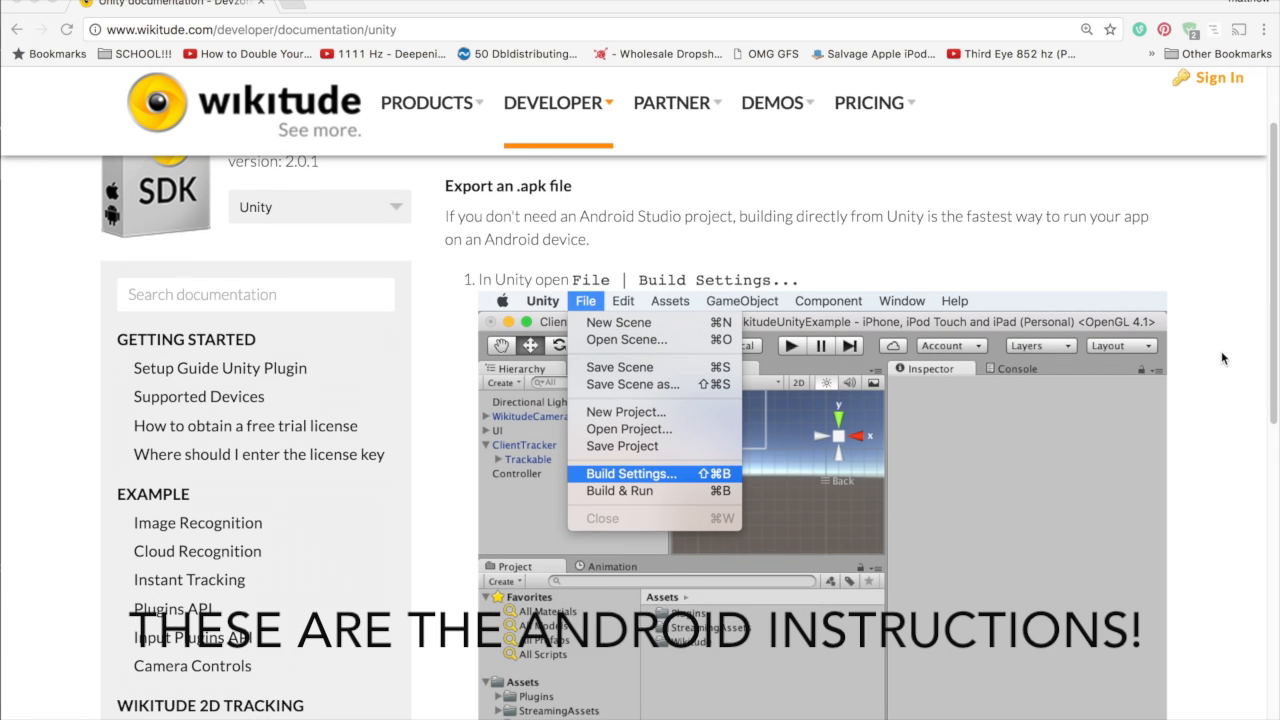
pyautogui.scroll(-5, 1221, 351)
pyautogui.scroll(-5, 1219, 355)
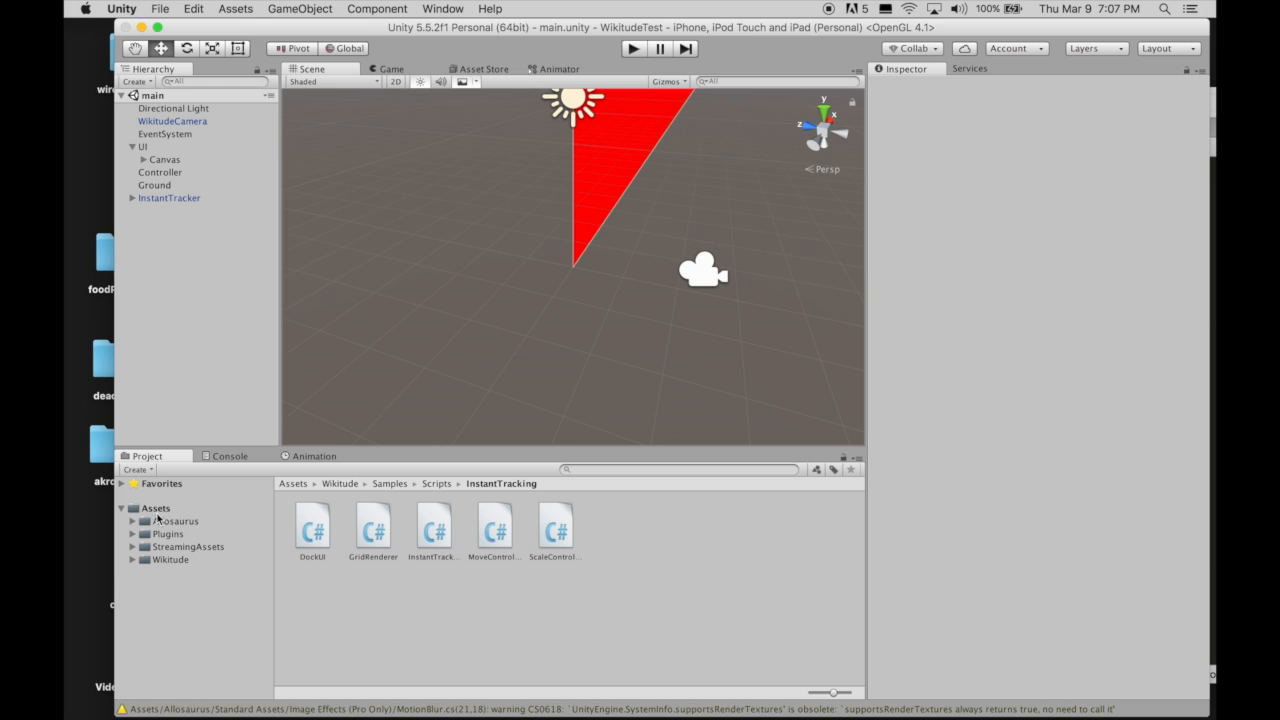
# Copy WikitudeNativeSDK.framework from the project's Plugins/iOS folder in Unity to the desktop.
pyautogui.click(170, 535)
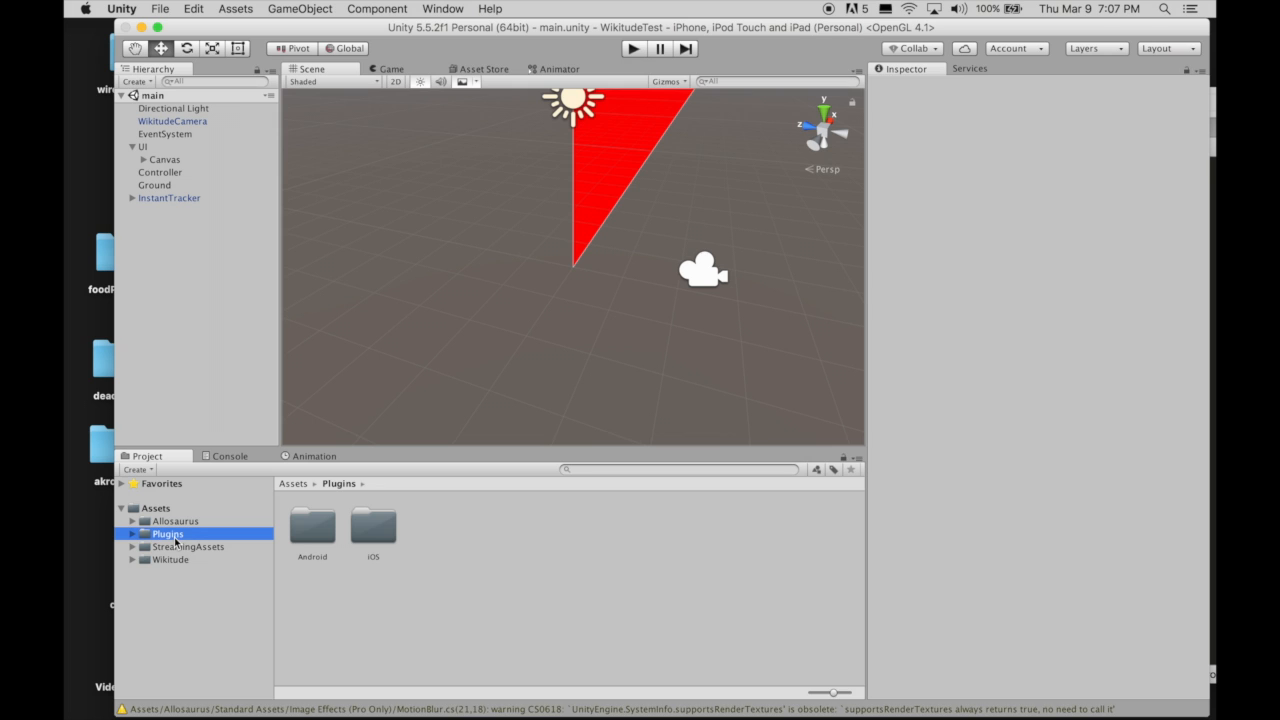
pyautogui.doubleClick(378, 527)
pyautogui.click(375, 527)
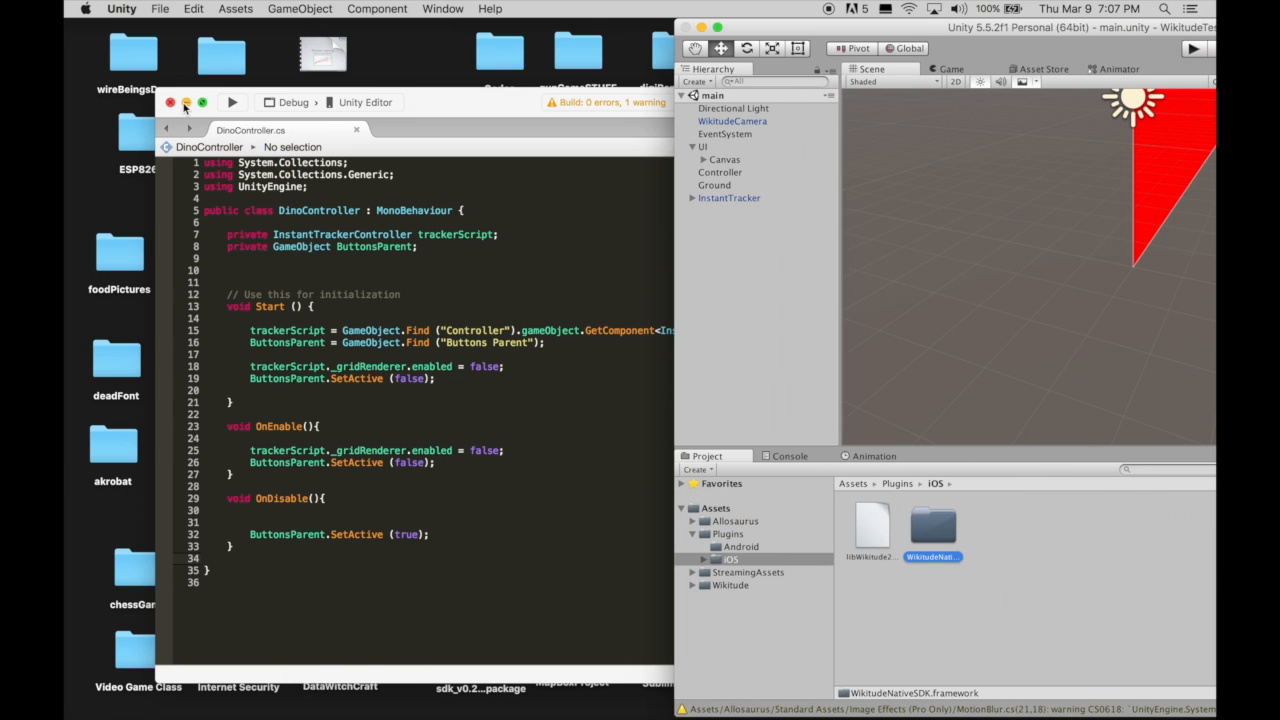
pyautogui.moveTo(946, 529); pyautogui.dragTo(517, 499)
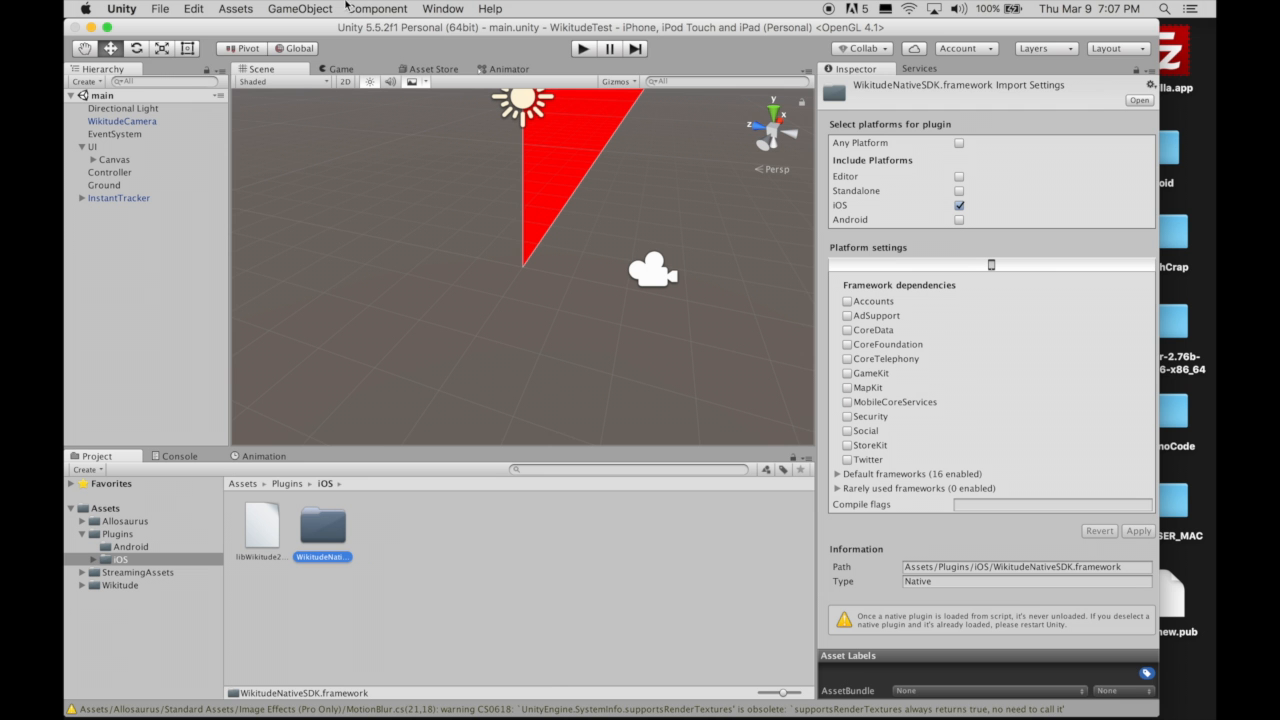
# Open the Build Settings and add the open main scene to the iOS build.
pyautogui.click(160, 8)
pyautogui.click(187, 163)
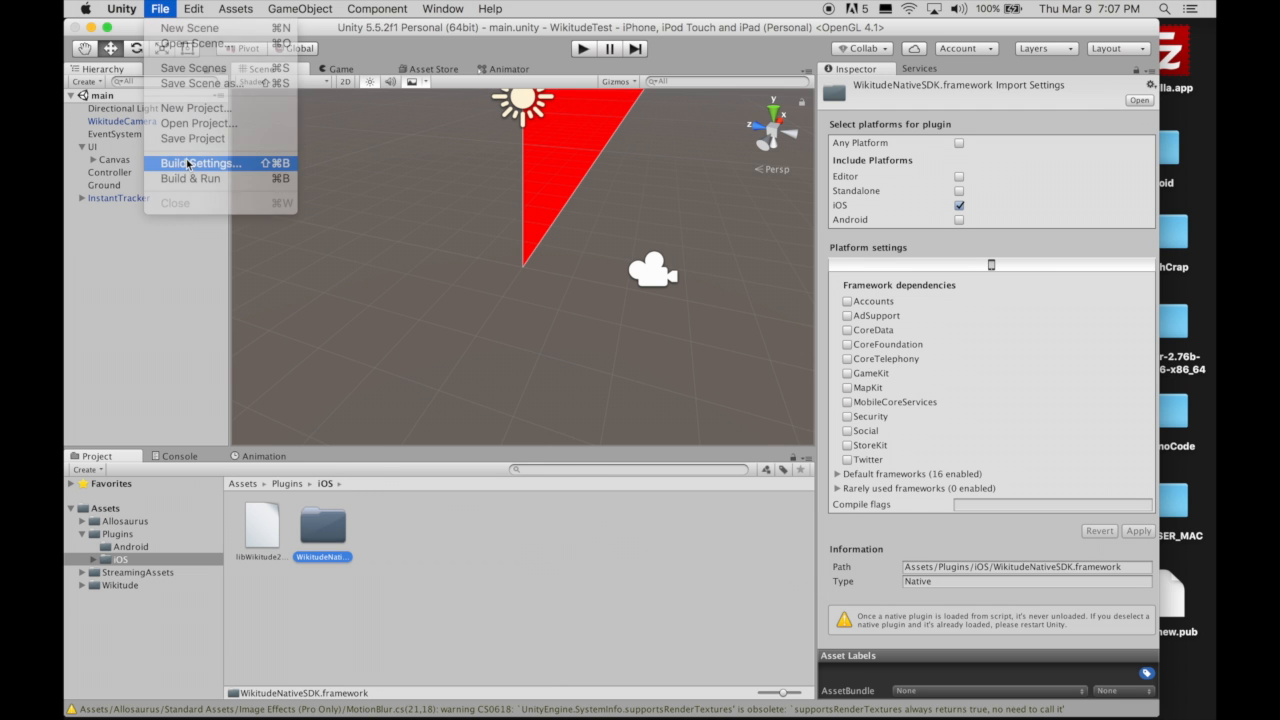
pyautogui.click(793, 299)
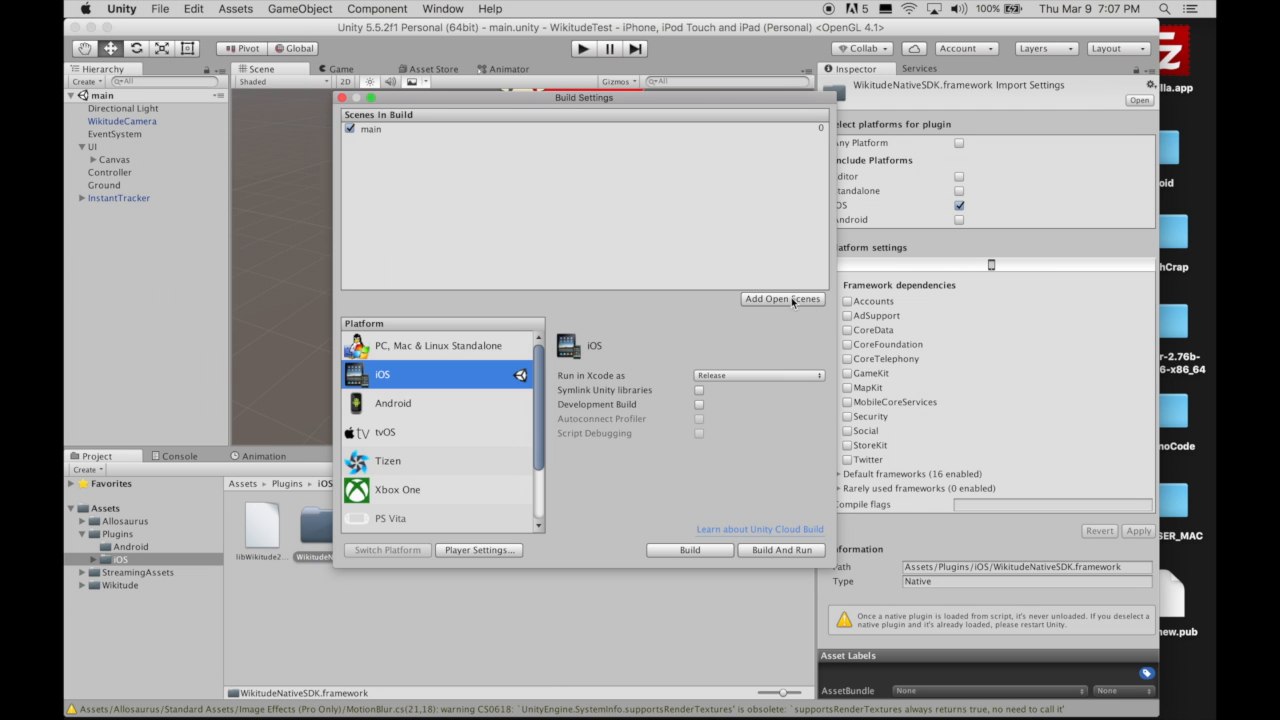
# In the iOS player settings, set the bundle identifier to com.[developer's name].slamtest.
pyautogui.click(478, 550)
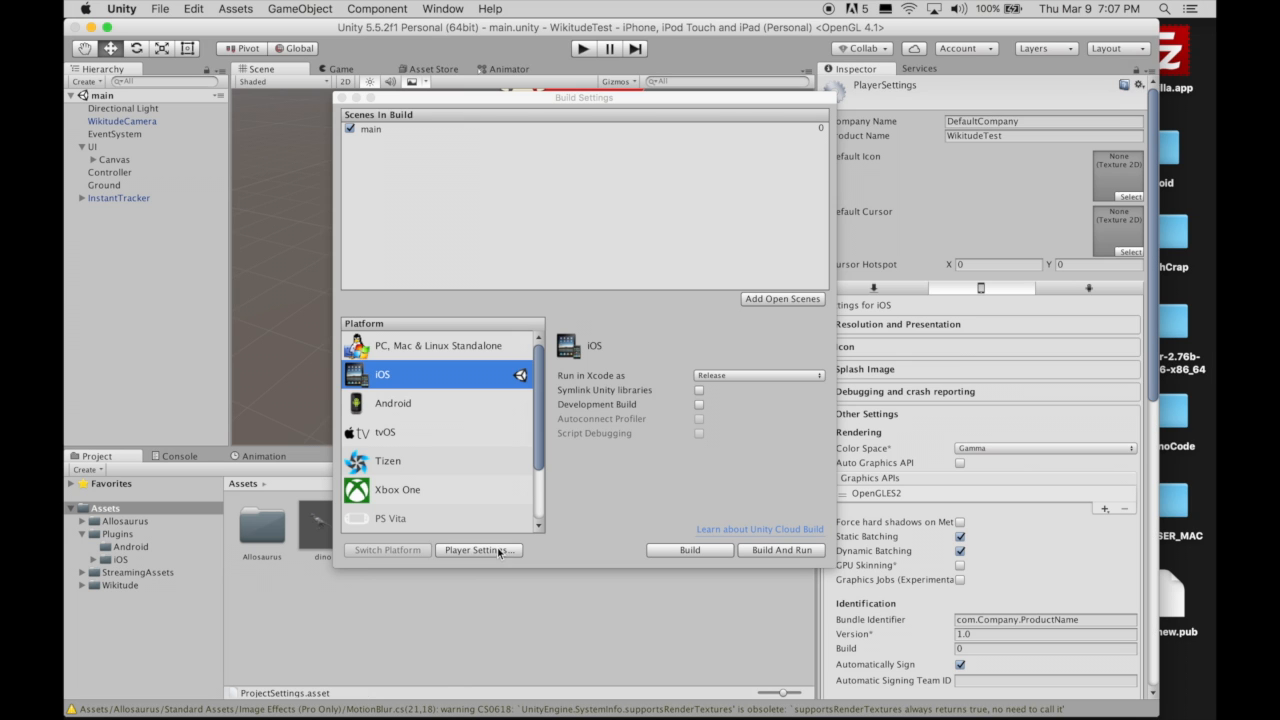
pyautogui.scroll(-5, 968, 400)
pyautogui.click(962, 522)
pyautogui.write('com.matthewhallberg.slamtest')
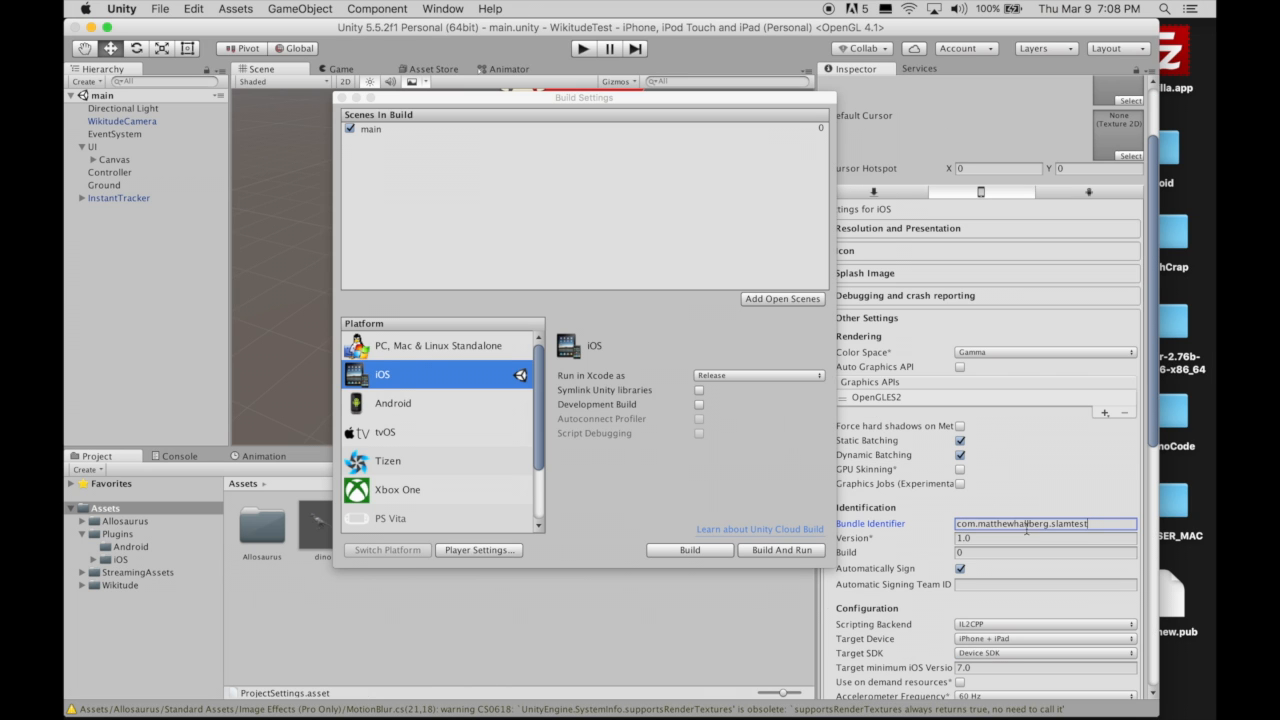
# Set the target minimum iOS version to 8.0 and the camera usage description to AugmentedReality.
pyautogui.scroll(-5, 1000, 500)
pyautogui.click(938, 463)
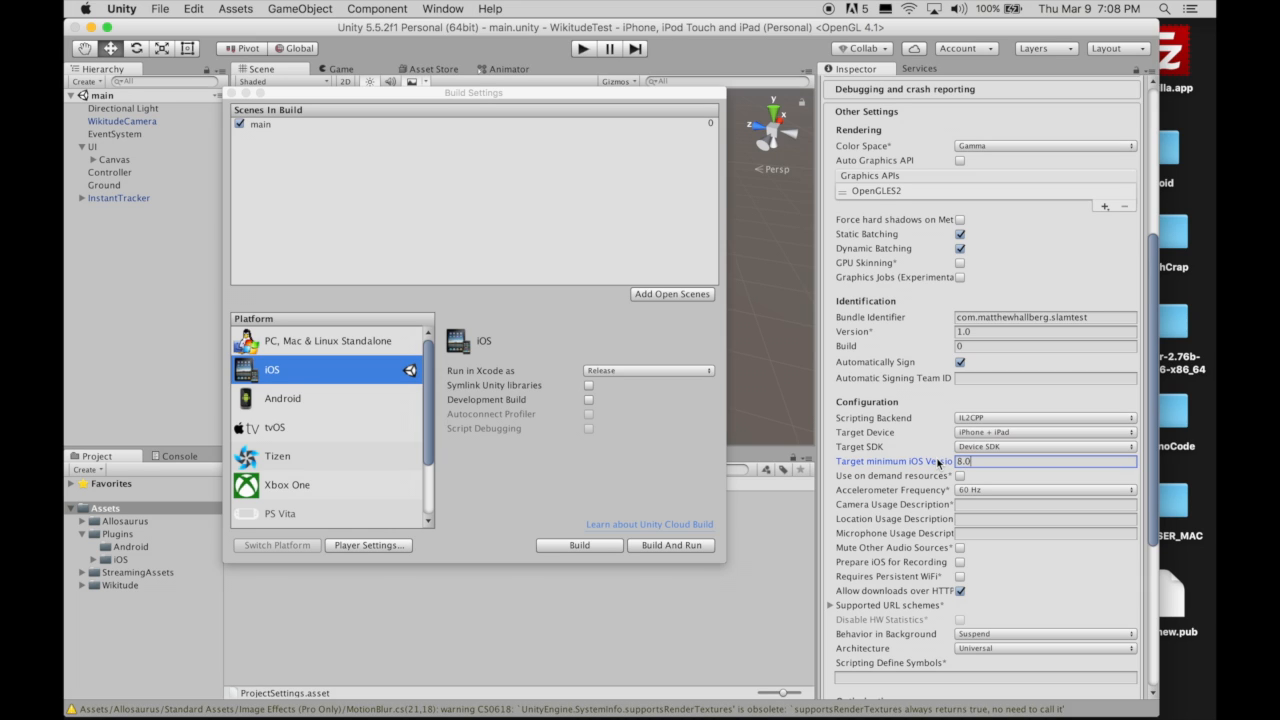
pyautogui.click(998, 505)
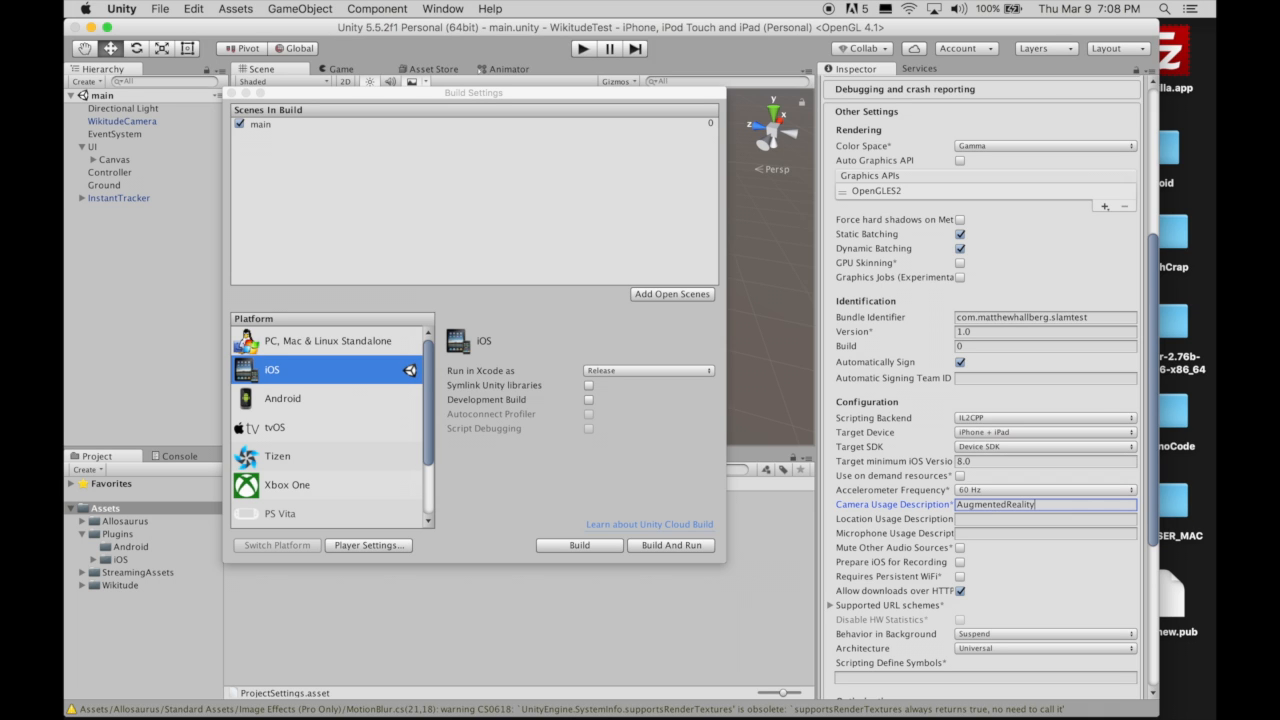
# Build and run the iOS project, saving it as IOSBuild on the desktop.
pyautogui.click(686, 546)
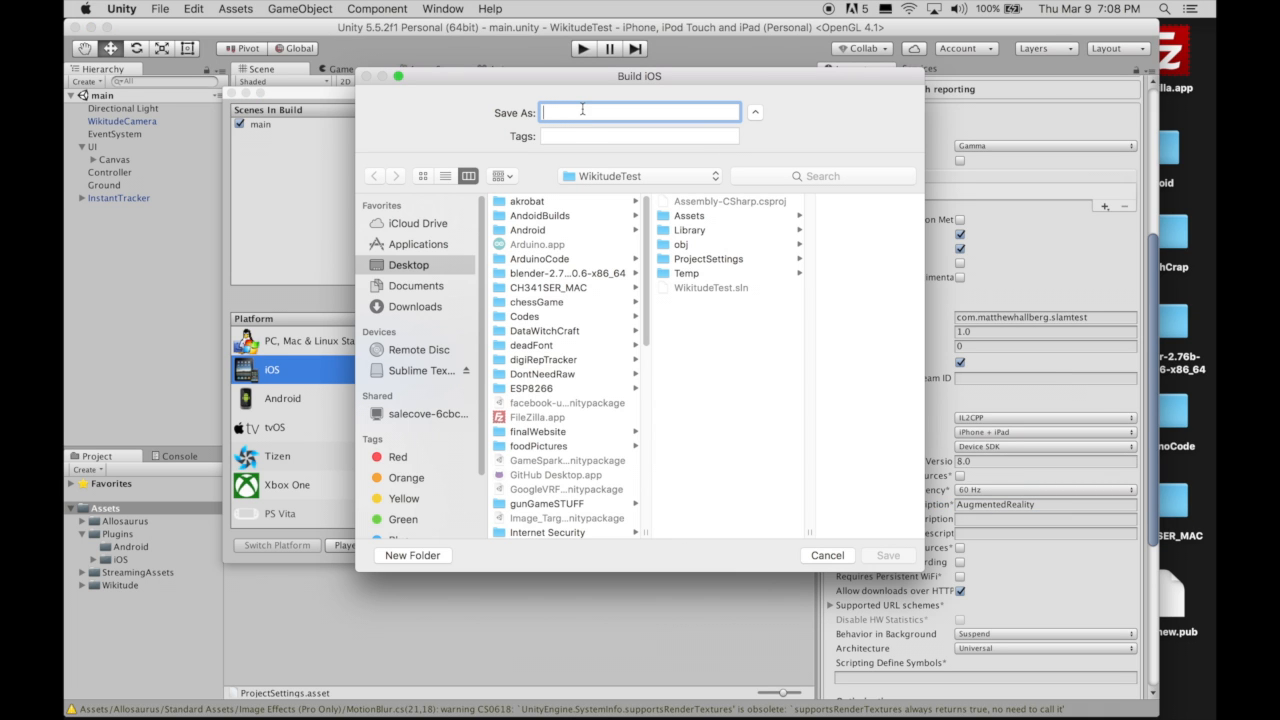
pyautogui.write('IOSBuild')
pyautogui.click(415, 265)
pyautogui.click(888, 556)
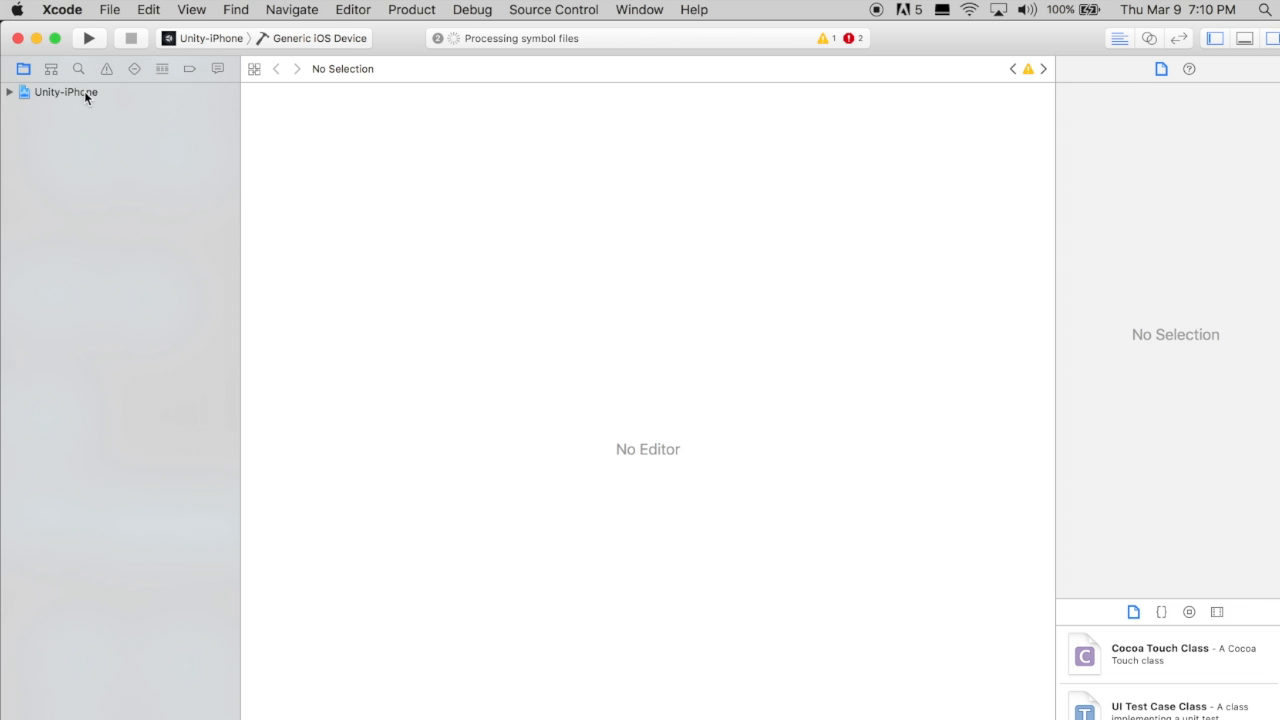
# In Xcode, open the Unity-iPhone project settings and set the signing team to the developer's personal team.
pyautogui.click(84, 91)
pyautogui.click(783, 360)
pyautogui.click(743, 404)
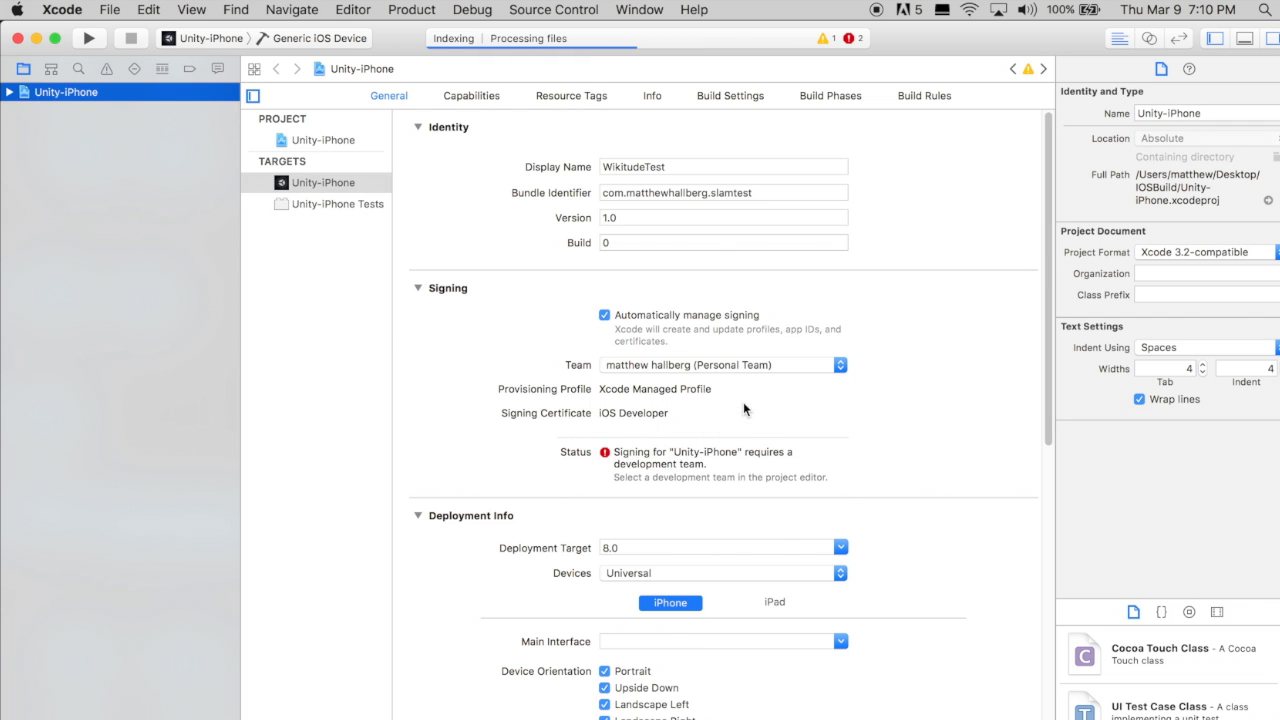
# Find the bitcode option in the Unity-iPhone target's build settings and set Enable Bitcode to No.
pyautogui.click(733, 95)
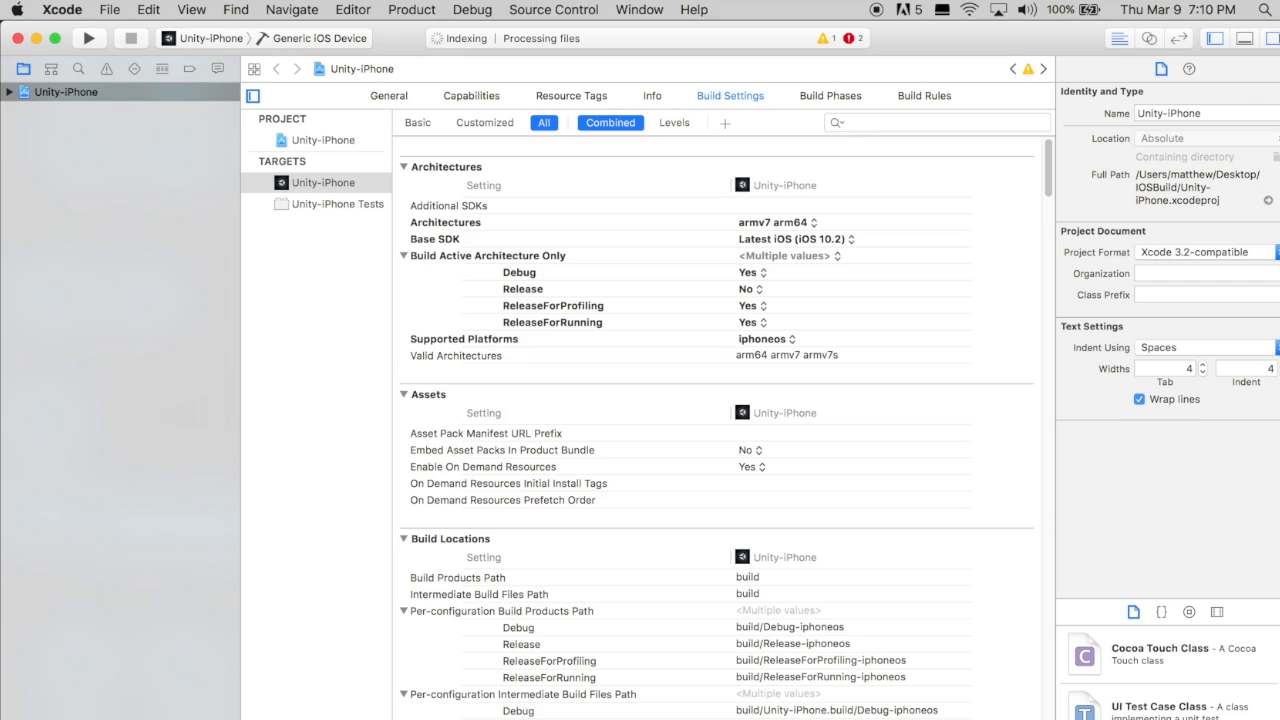
pyautogui.click(863, 118)
pyautogui.write('bitcode')
pyautogui.click(759, 206)
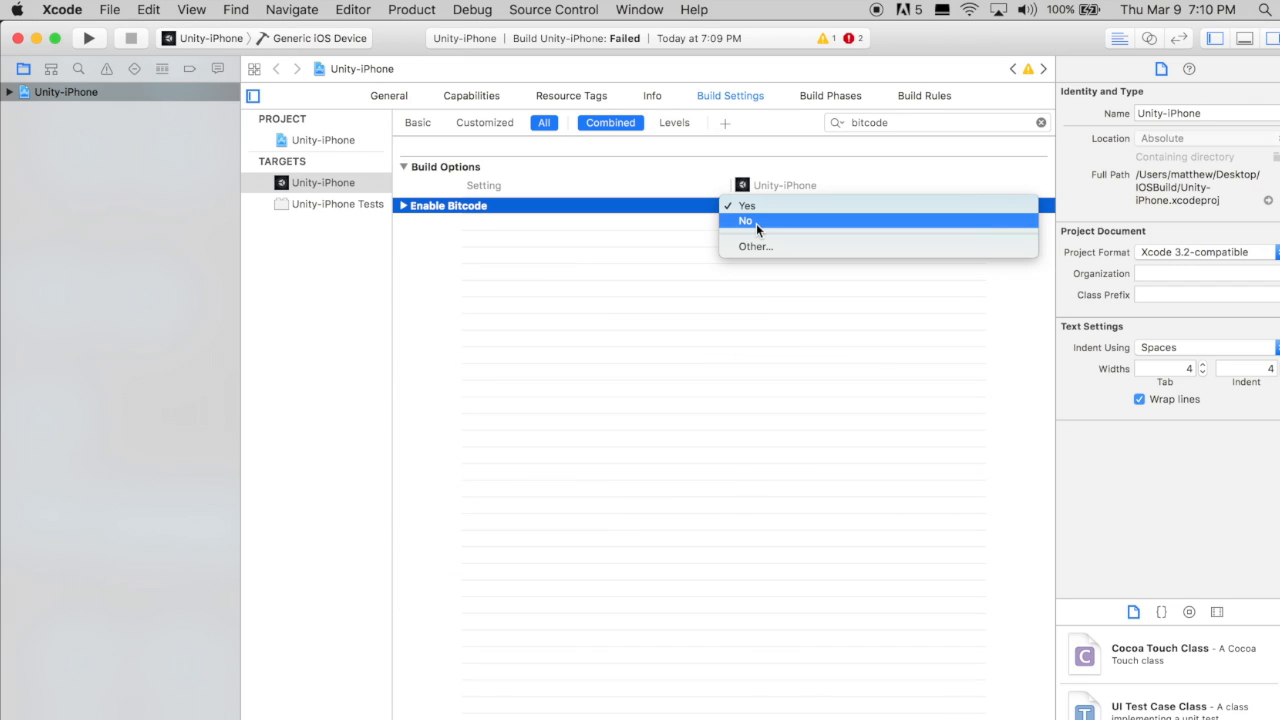
pyautogui.click(757, 224)
# Find the Swift options in the build settings and set Always Embed Swift Standard Libraries to Yes.
pyautogui.write('swift')
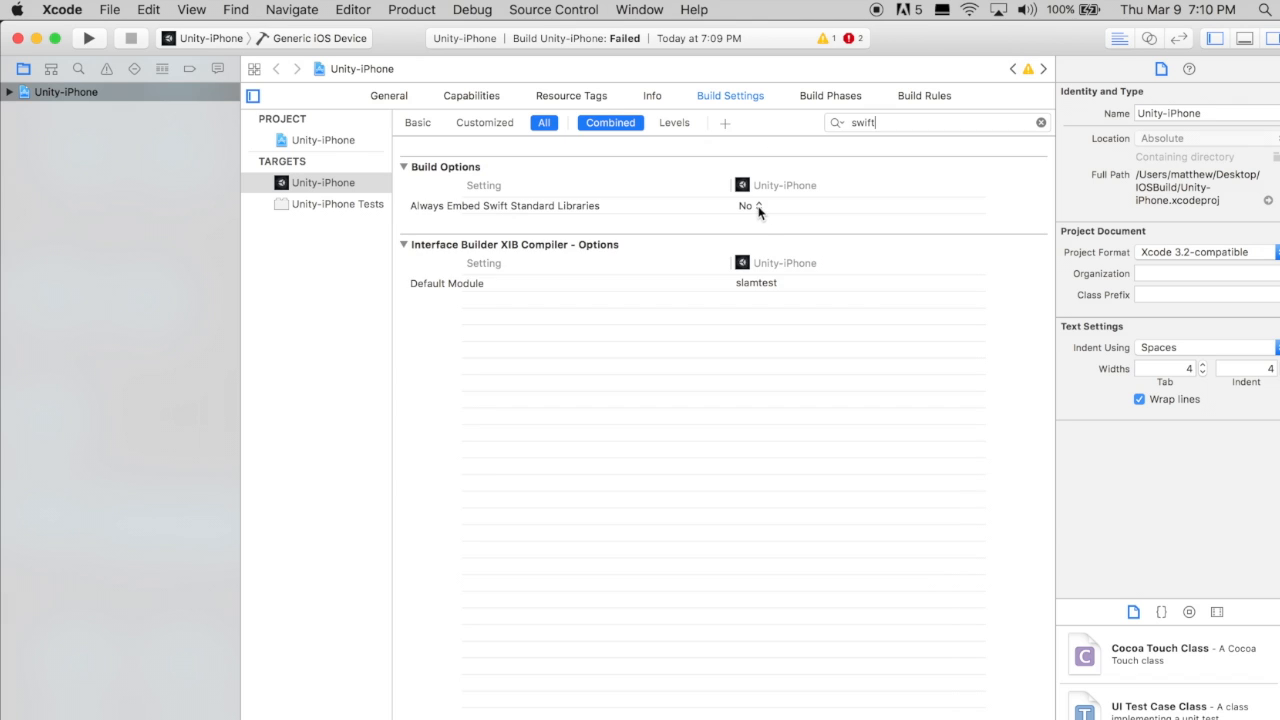
pyautogui.click(759, 206)
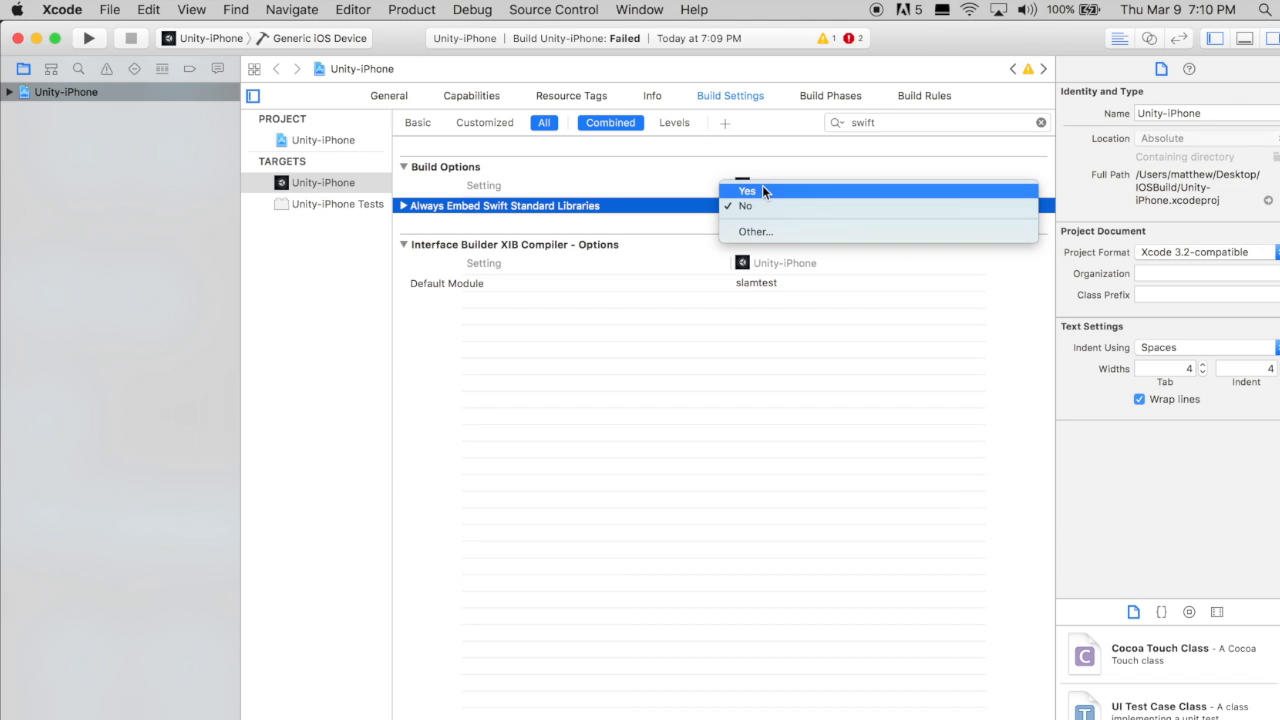
pyautogui.click(762, 190)
# Add WikitudeNativeSDK.framework from the desktop to the target's embedded binaries, with copying items if needed and creating folder references.
pyautogui.click(389, 96)
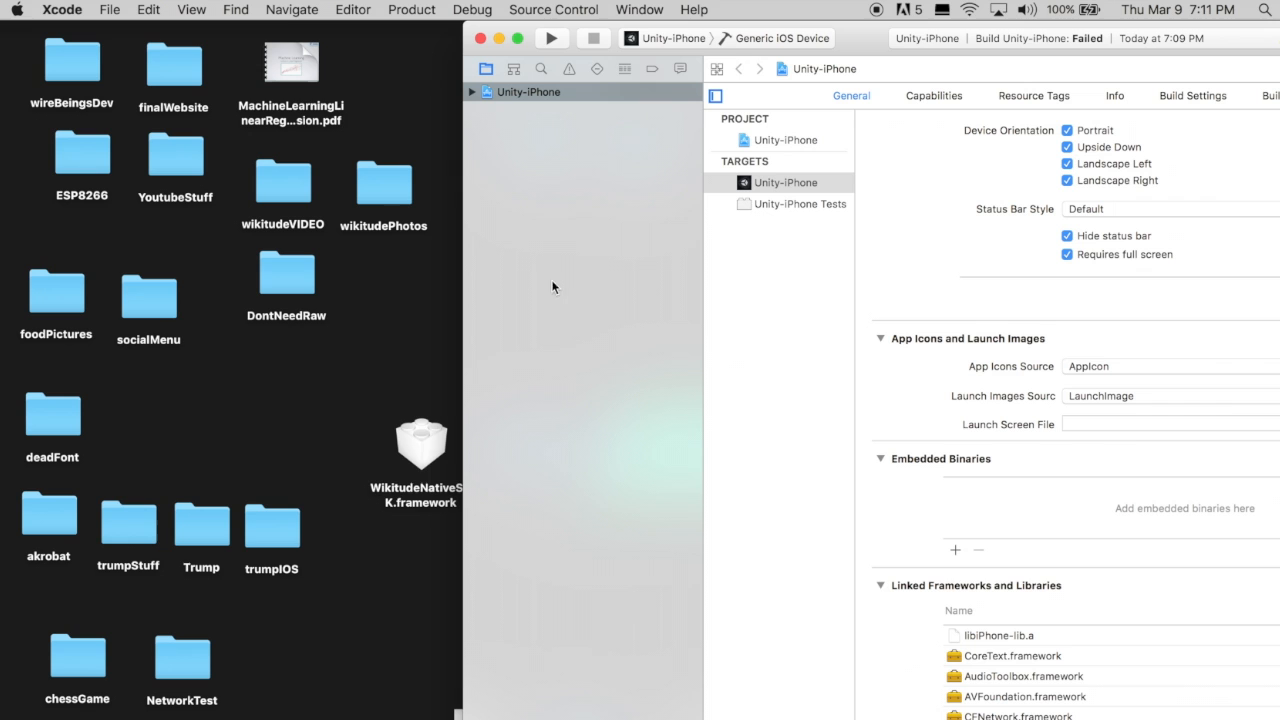
pyautogui.moveTo(420, 440); pyautogui.dragTo(1091, 526)
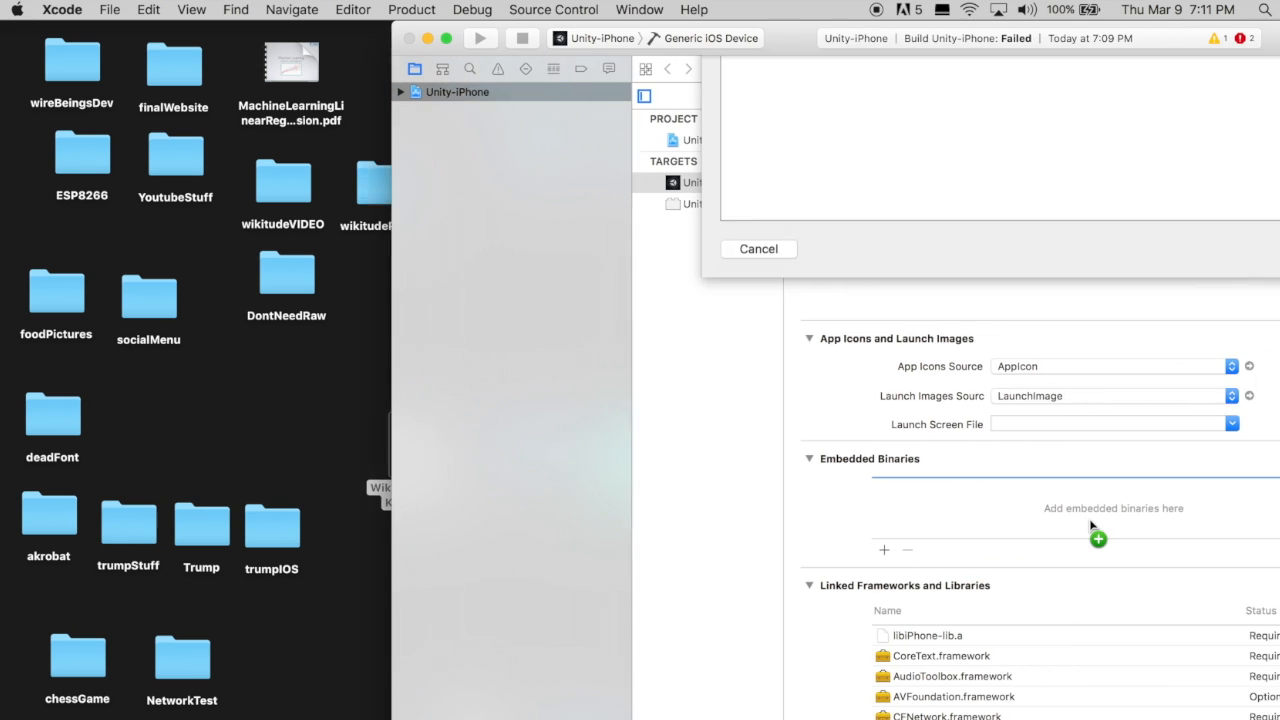
pyautogui.moveTo(1229, 40); pyautogui.dragTo(880, 25)
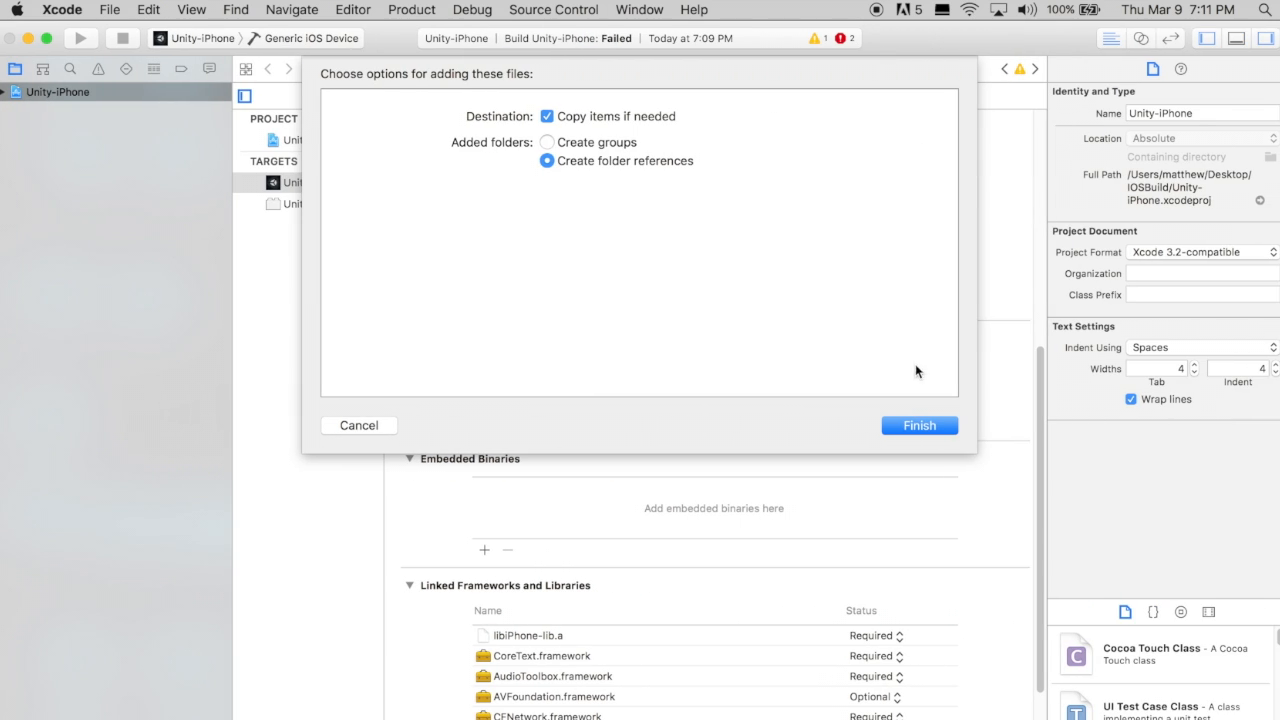
pyautogui.click(923, 421)
# Select the developer's connected iPhone as the run destination and build and run the Unity-iPhone app on it.
pyautogui.click(300, 39)
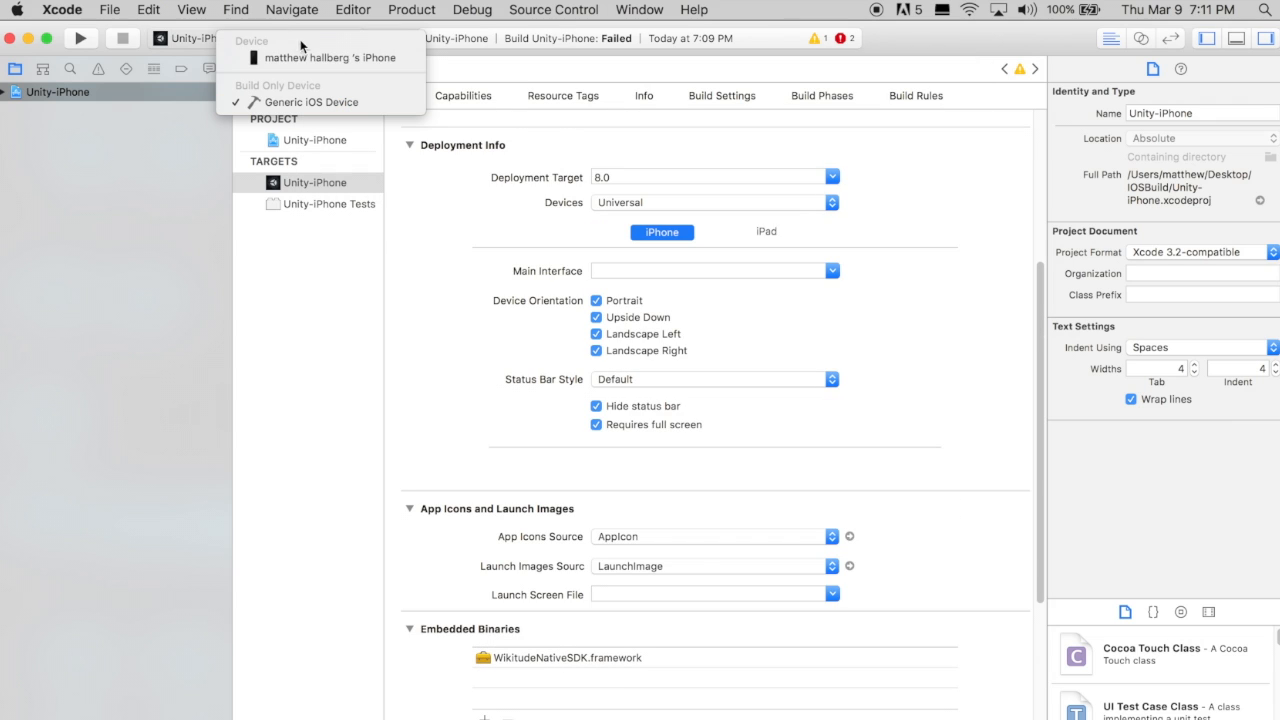
pyautogui.click(317, 58)
pyautogui.click(81, 38)
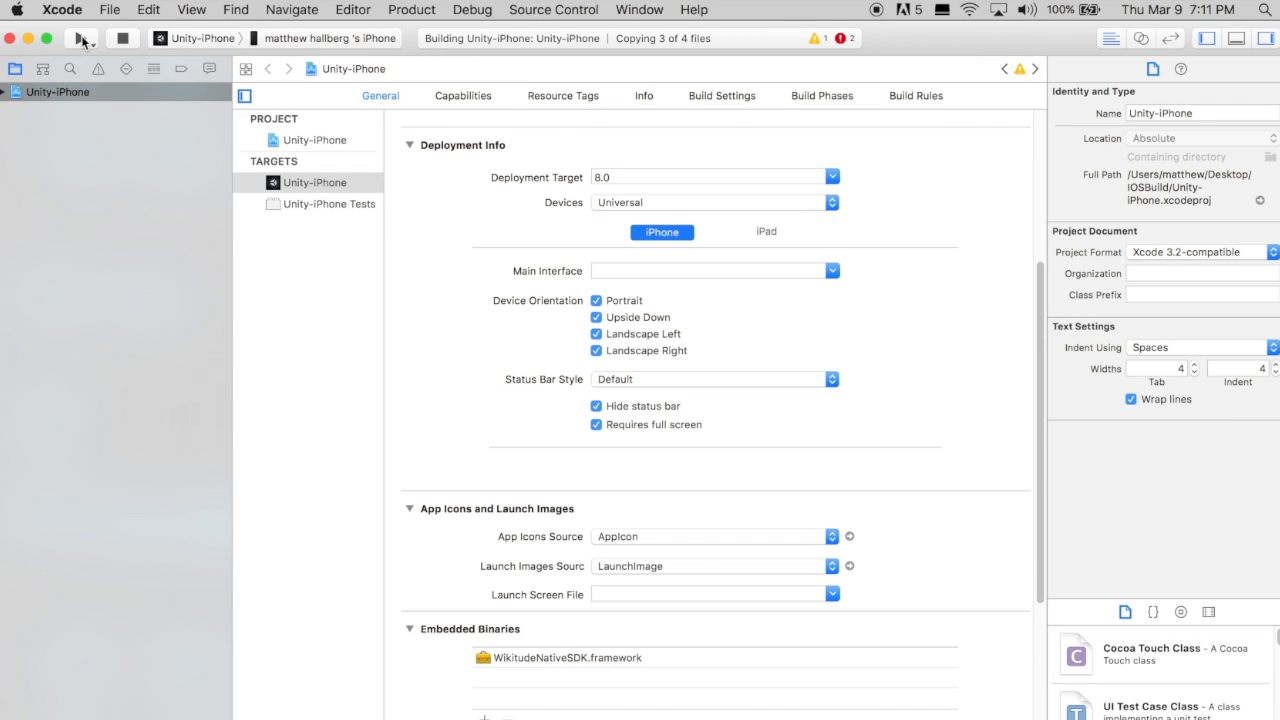